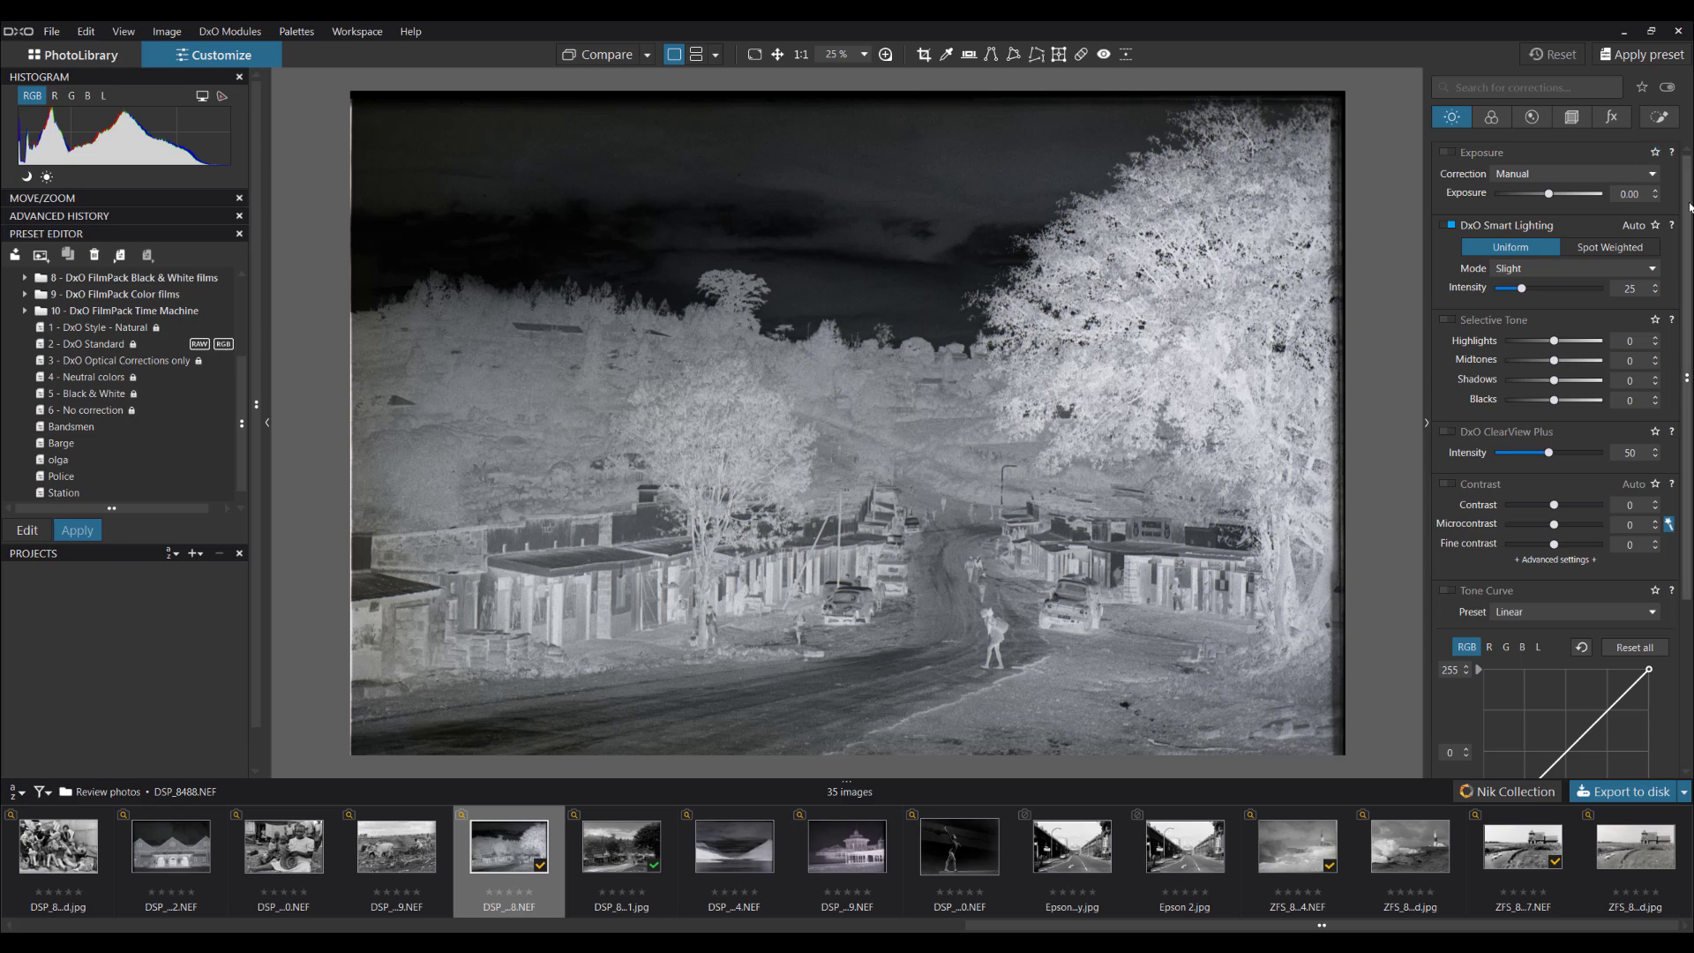
Step: Invert the tone curve to make the scan positive, then brighten highlights and set Blacks to 5
scroll(1667, 302, down, 3)
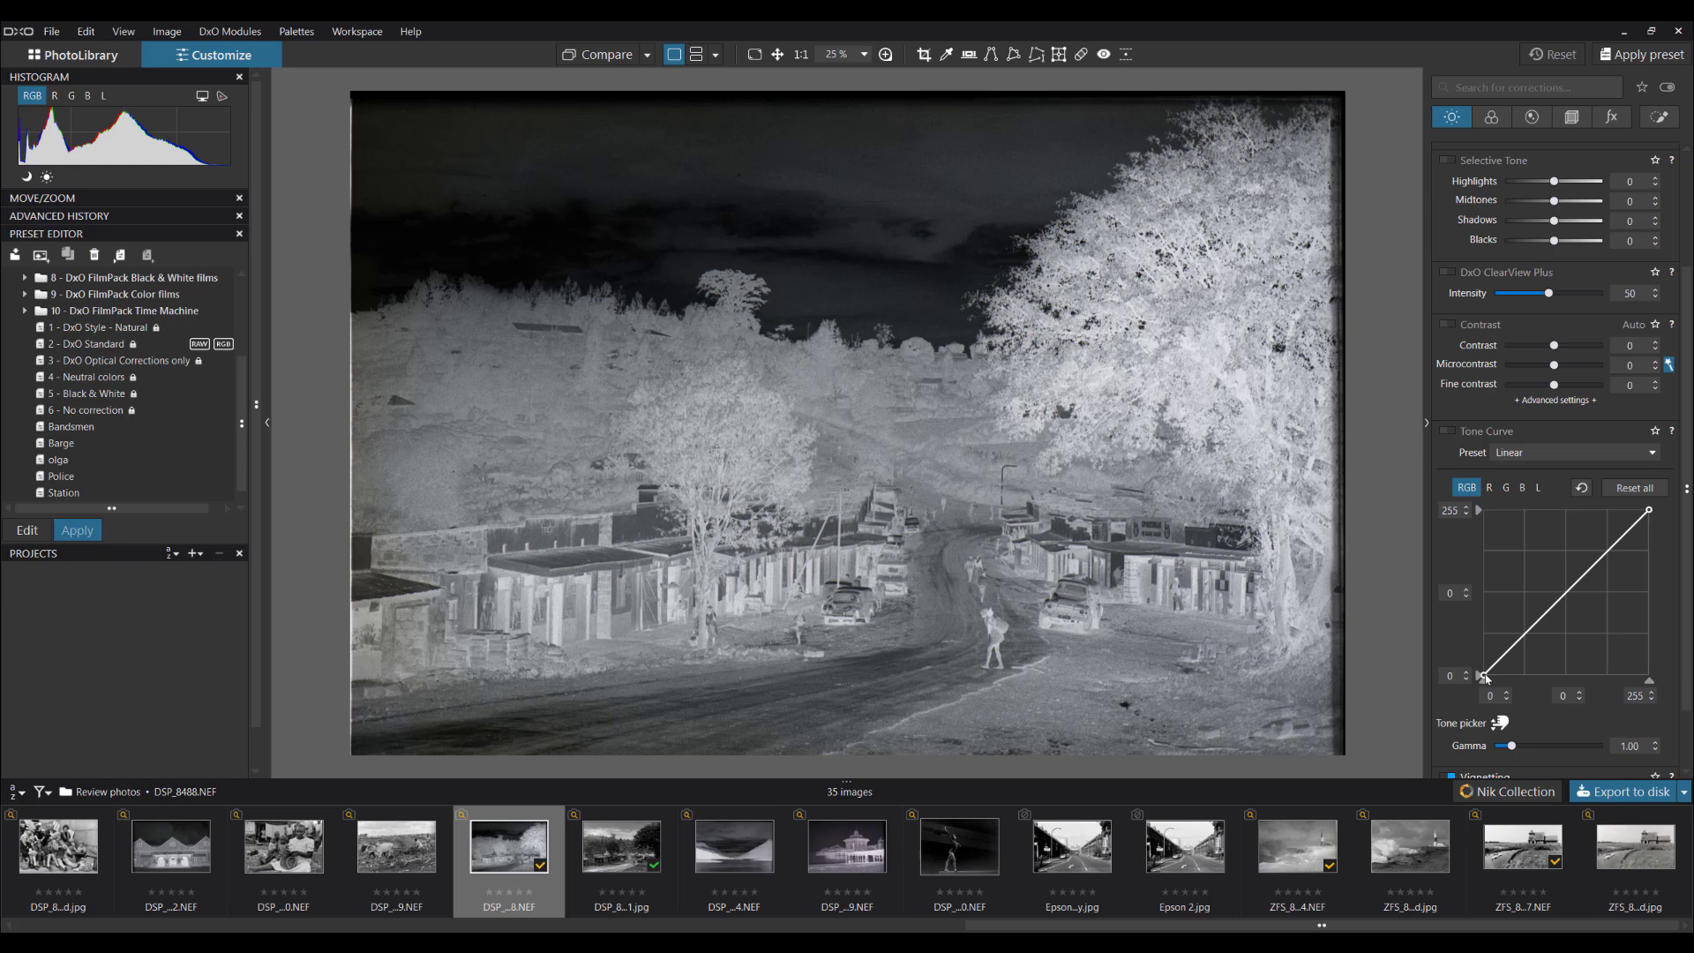
drag(1482, 676, 1466, 497)
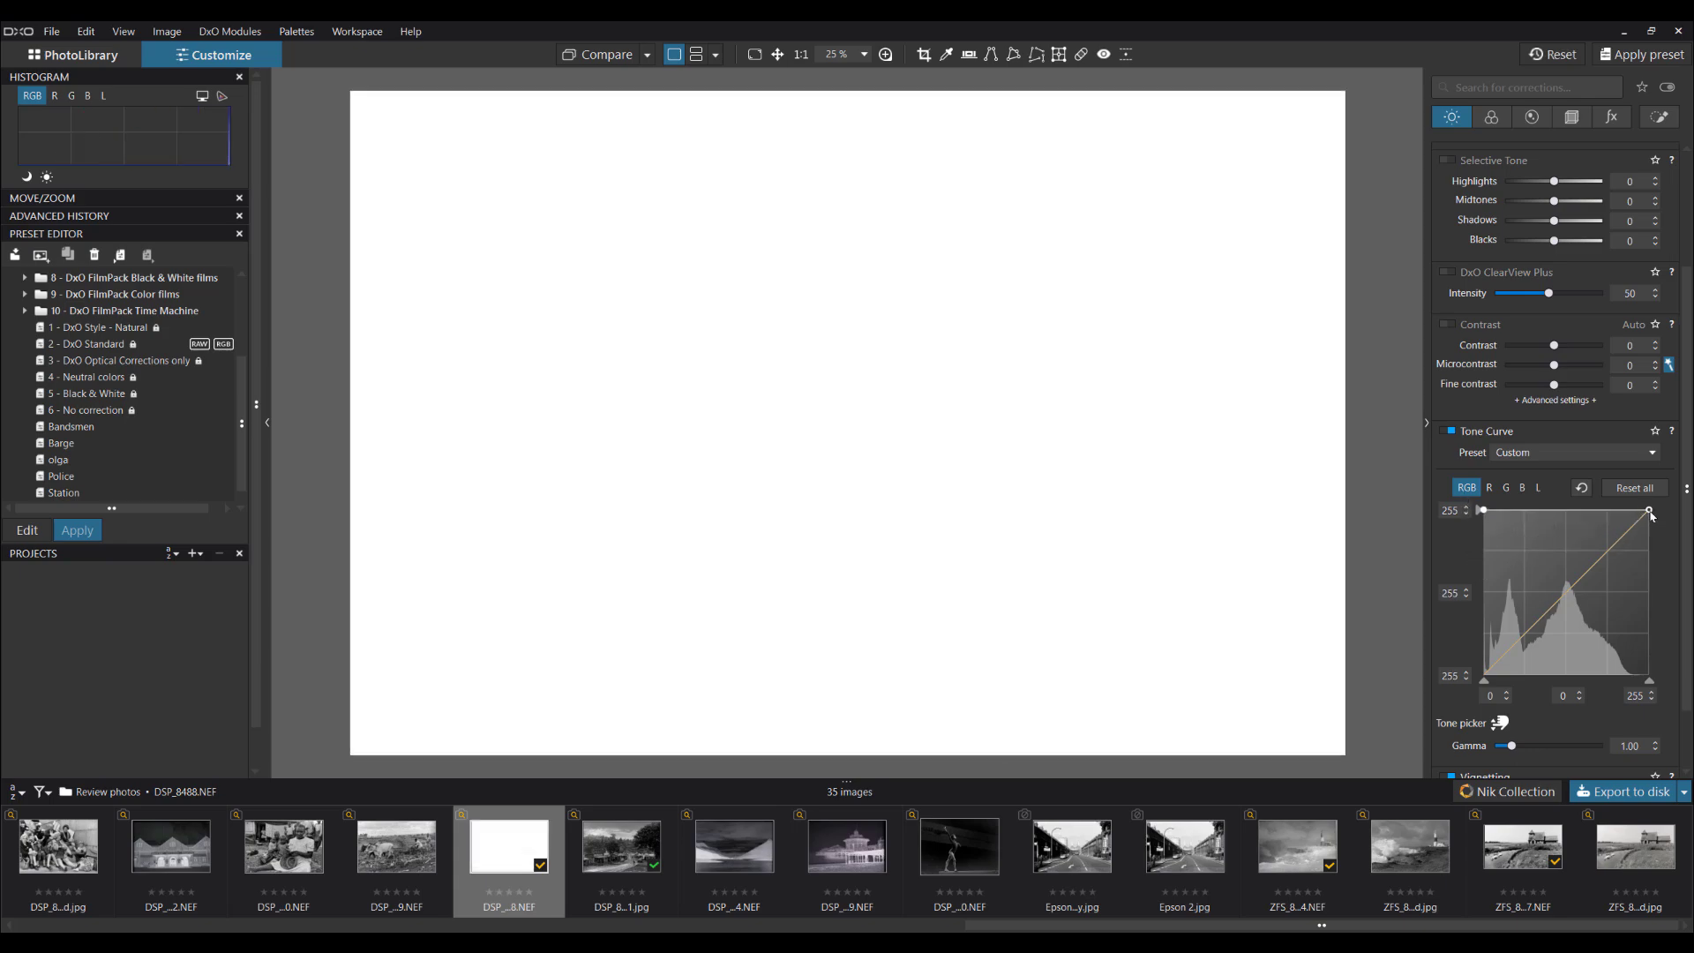
drag(1648, 512, 1650, 678)
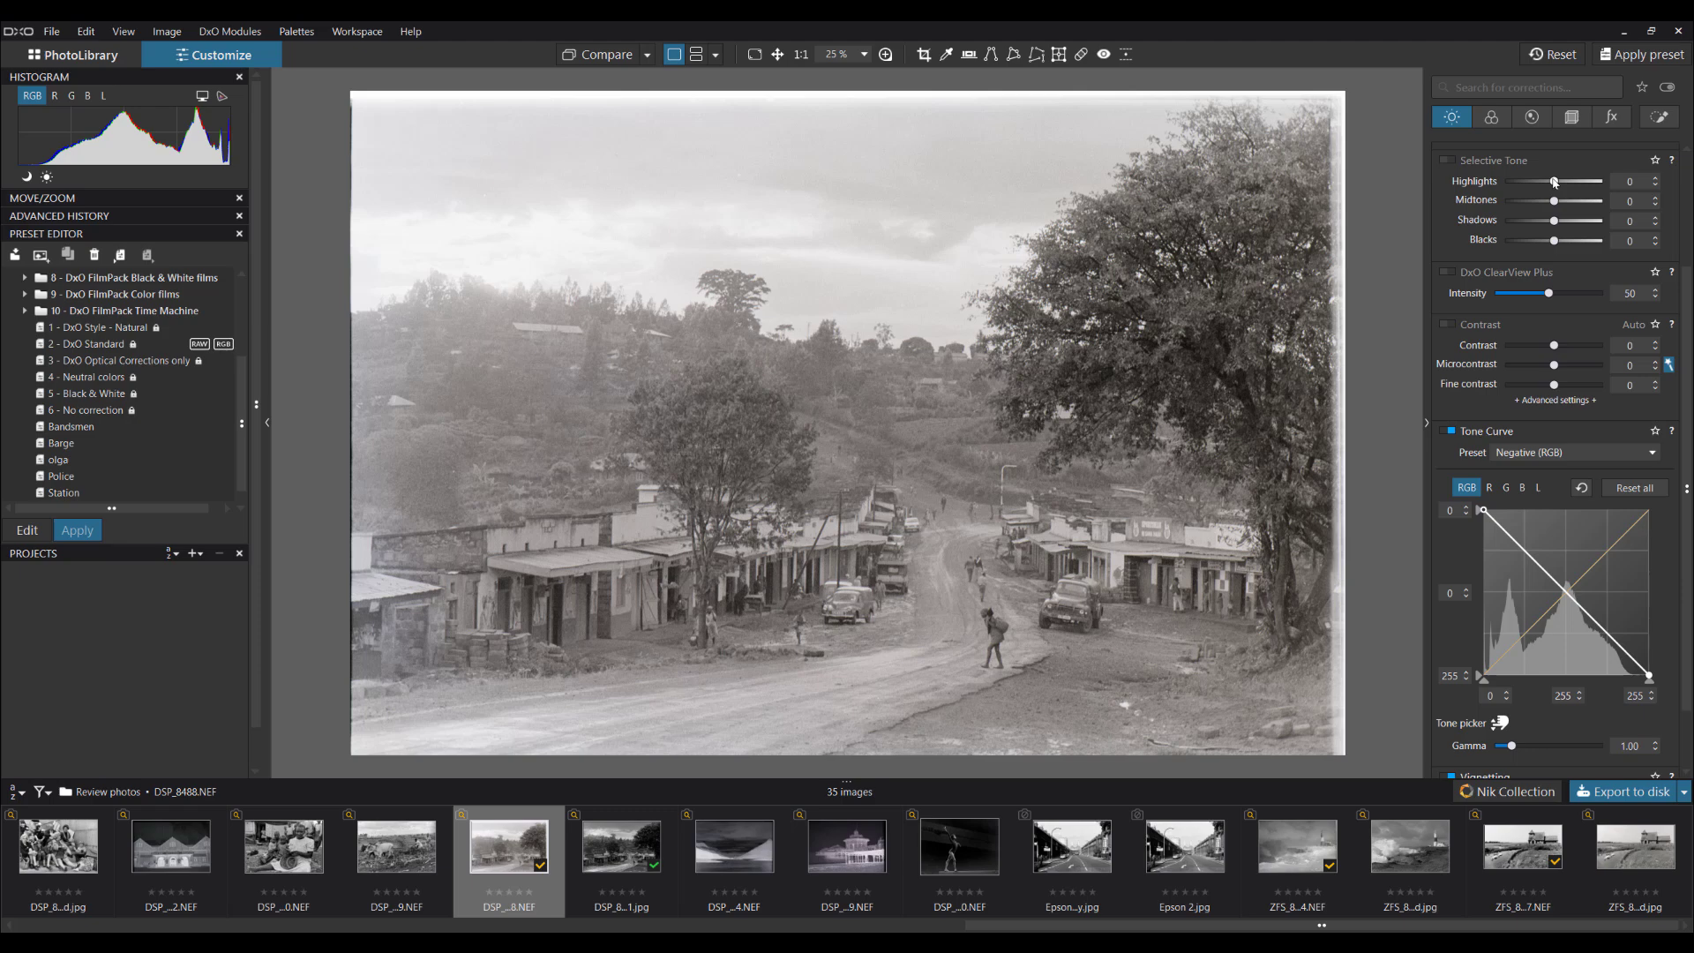
mouse_move(1553, 181)
mouse_down()
mouse_move(1597, 186)
mouse_move(1554, 182)
mouse_up()
mouse_move(1557, 246)
mouse_down()
mouse_move(1514, 255)
mouse_move(1562, 245)
mouse_move(1558, 259)
mouse_up()
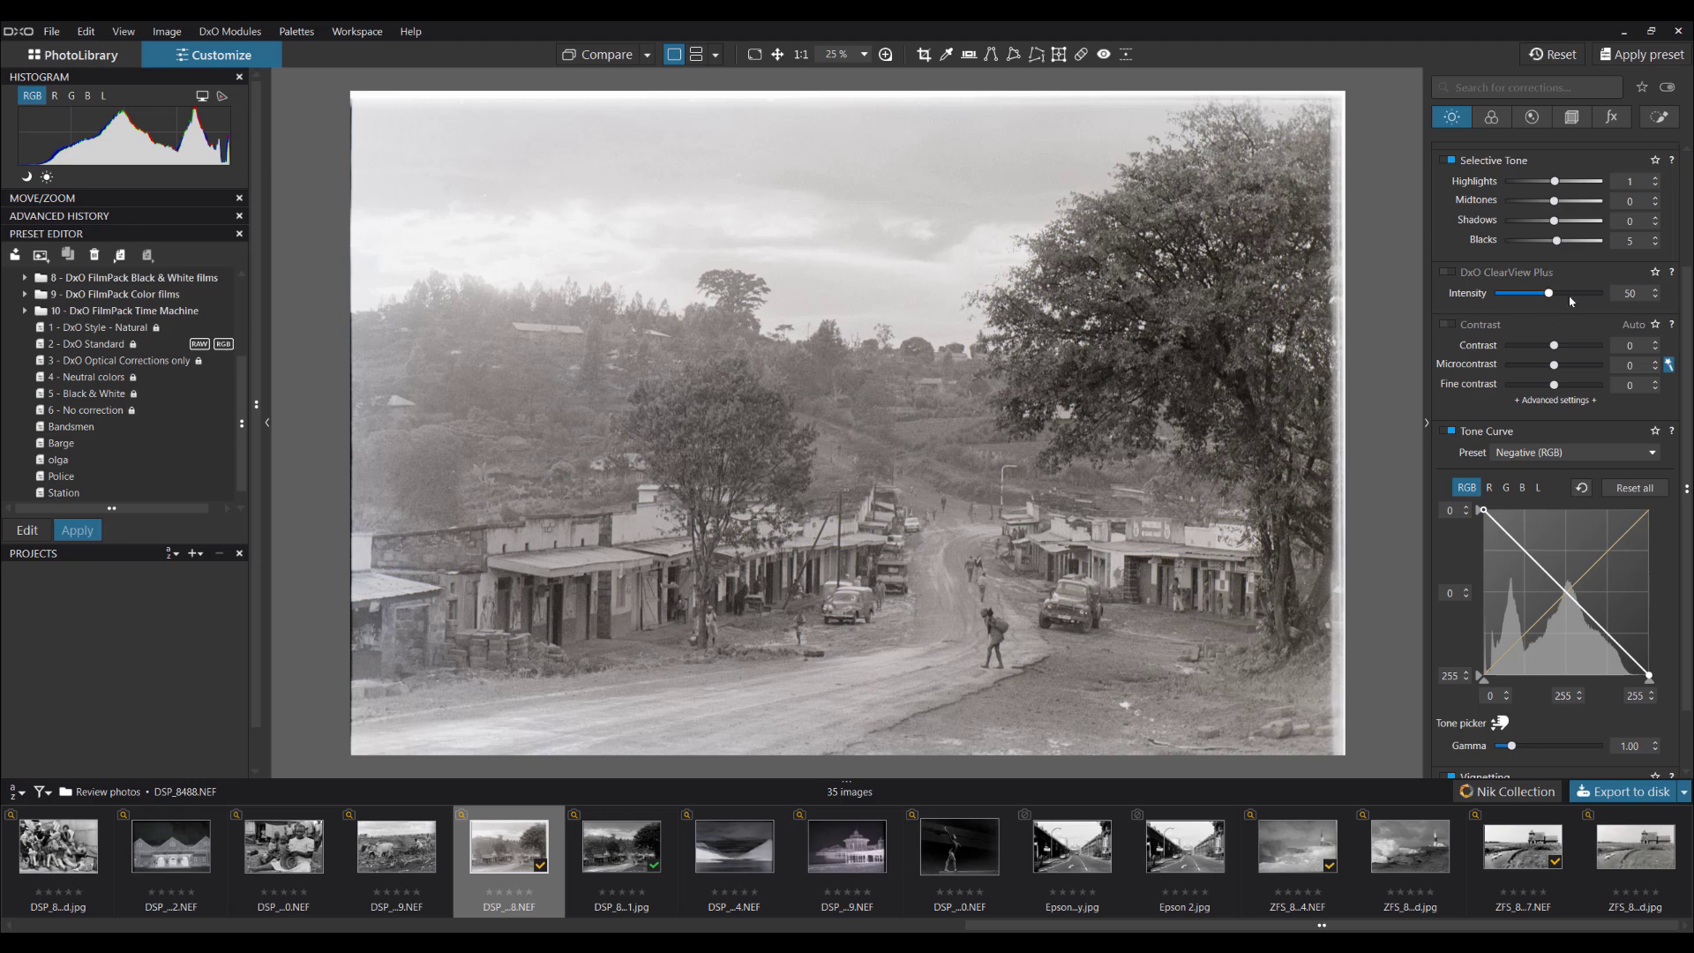
Step: Reset the edits, apply the Negative (RGB) tone curve preset, and switch to Neutral Black and White
click(1555, 53)
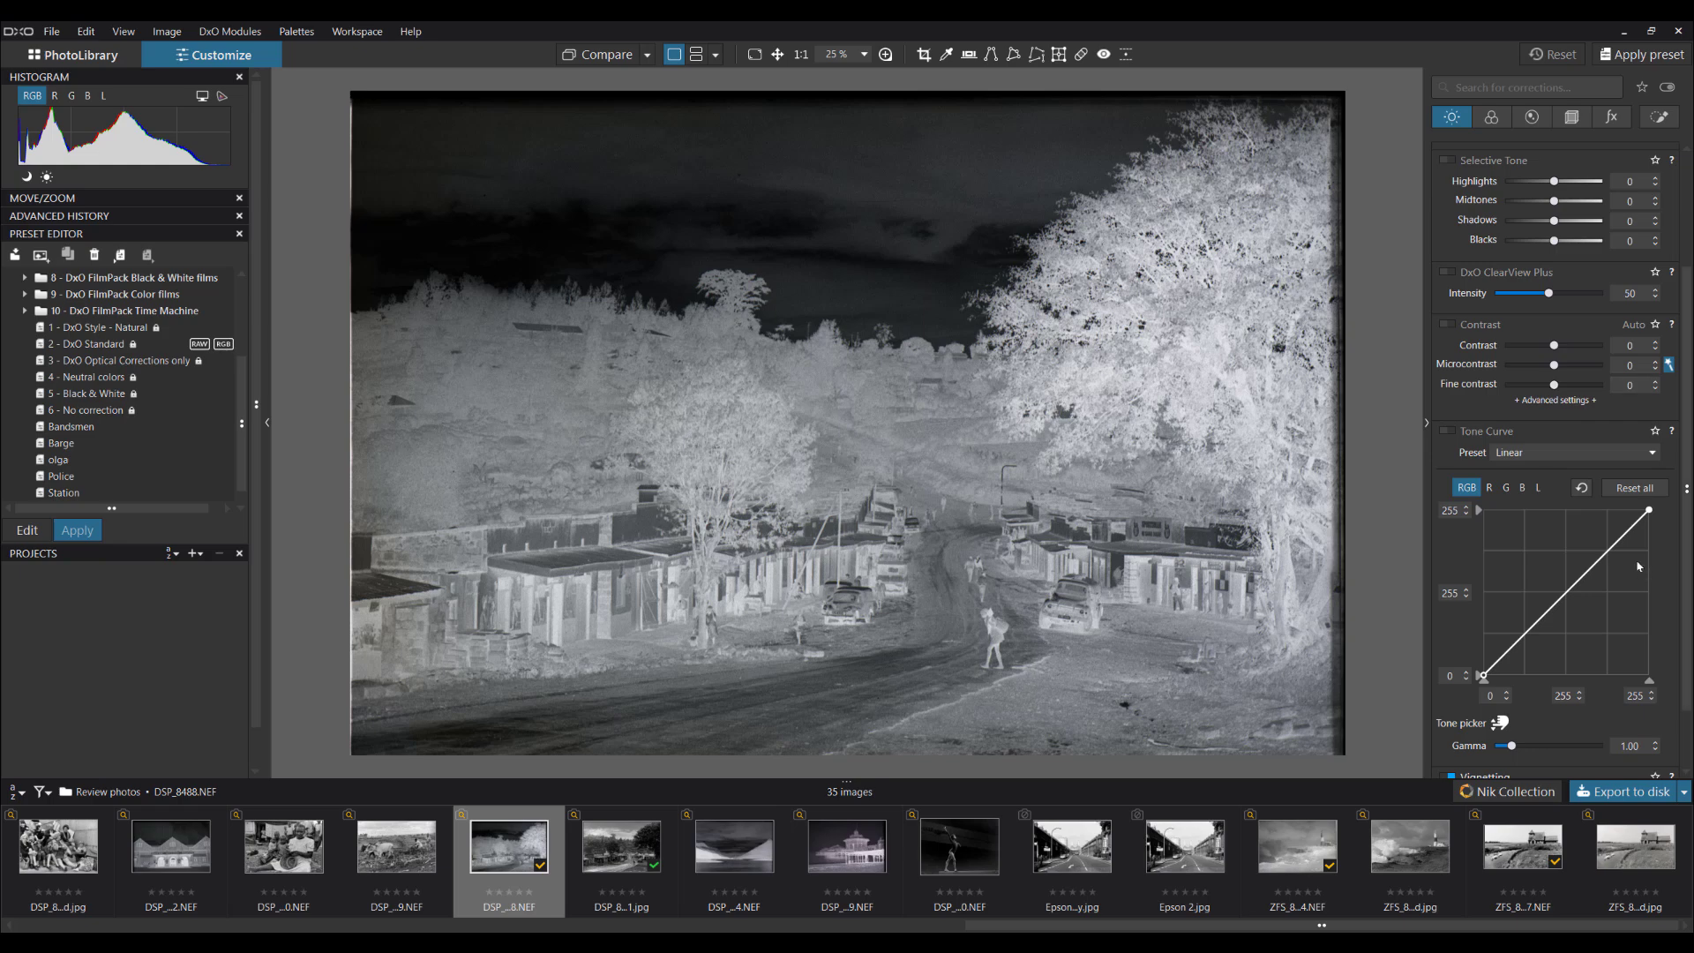
click(1652, 455)
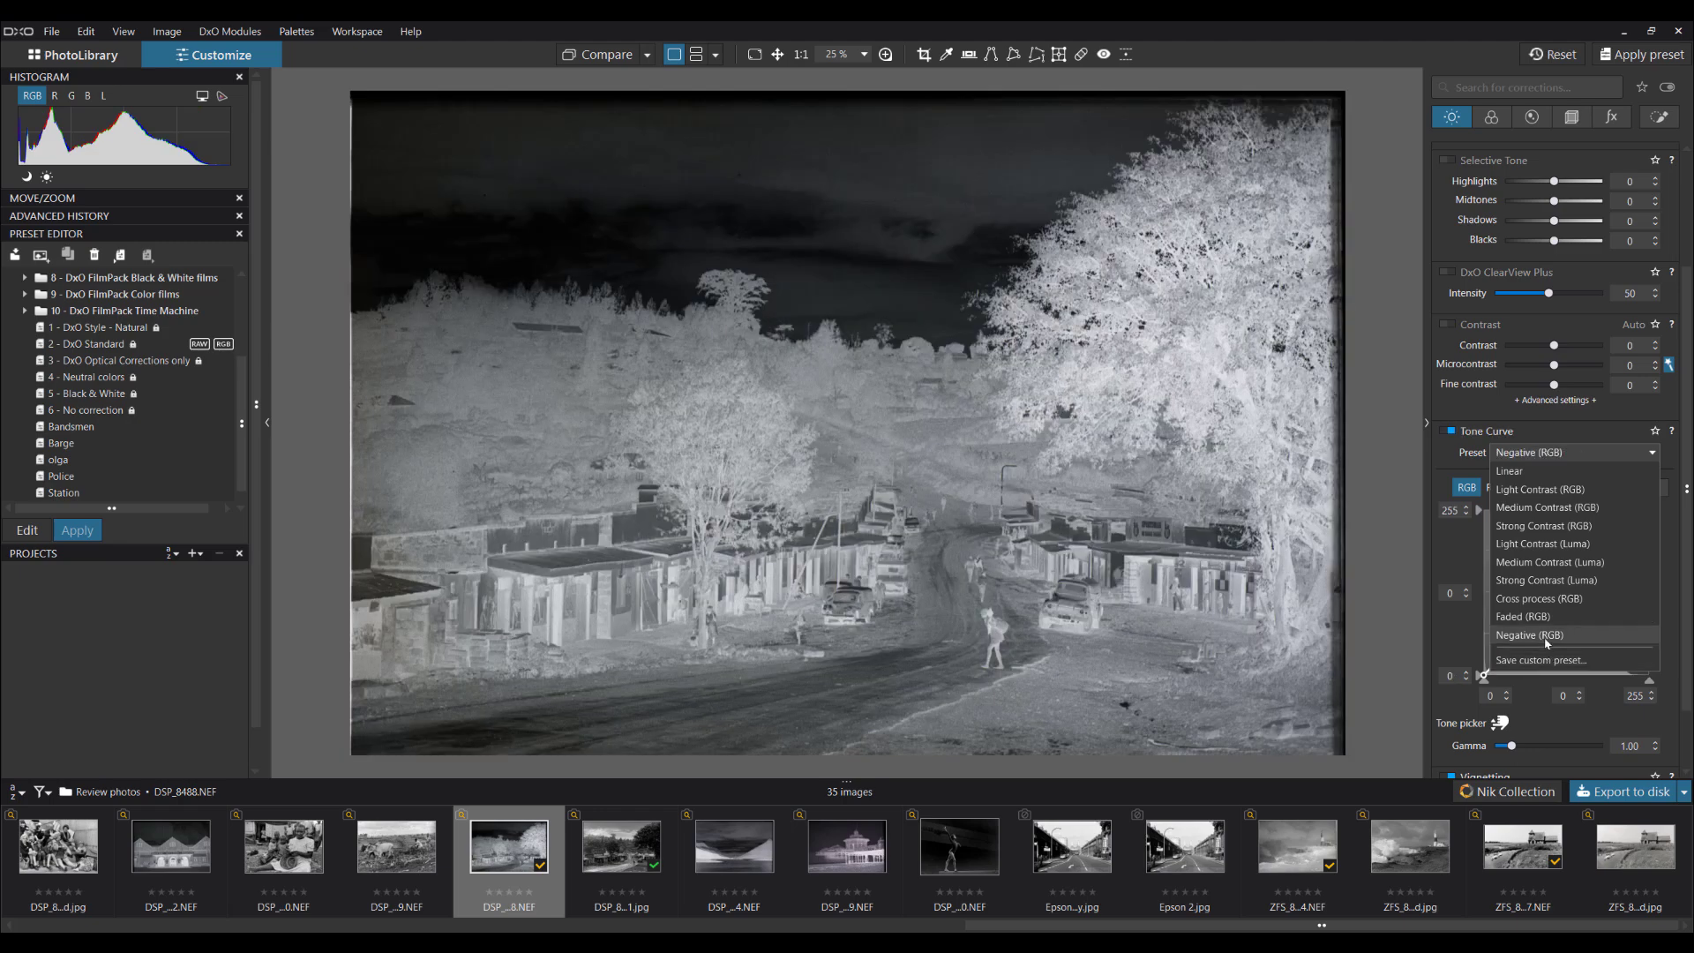
click(1546, 637)
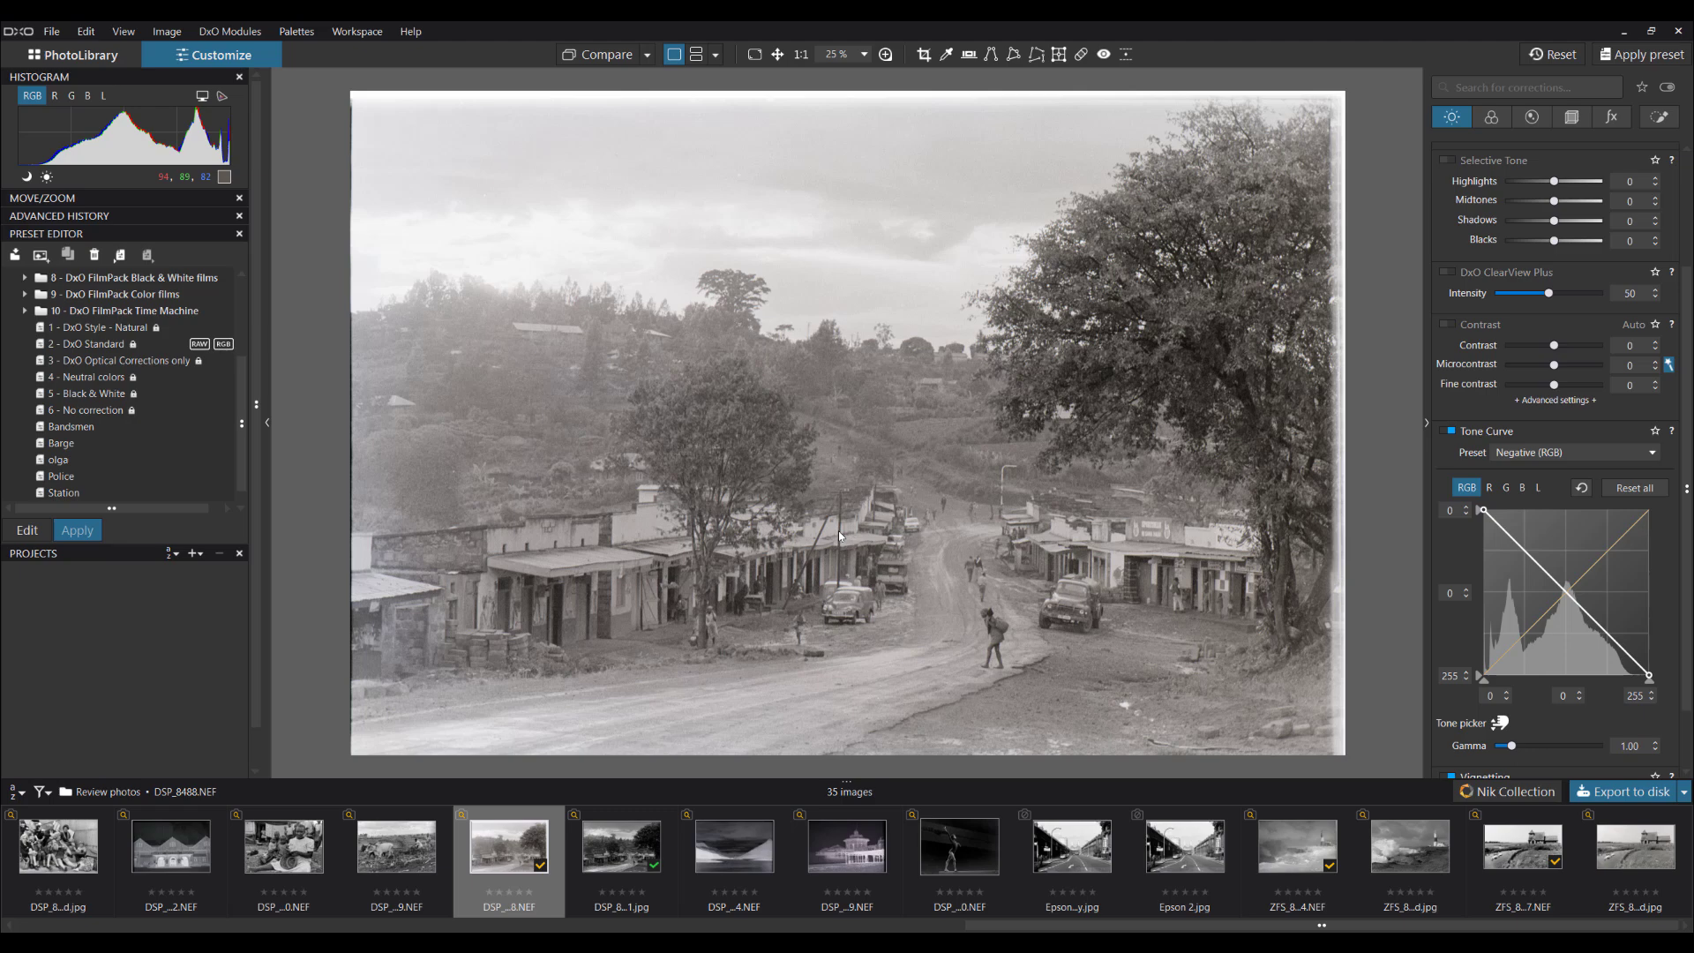
click(1491, 118)
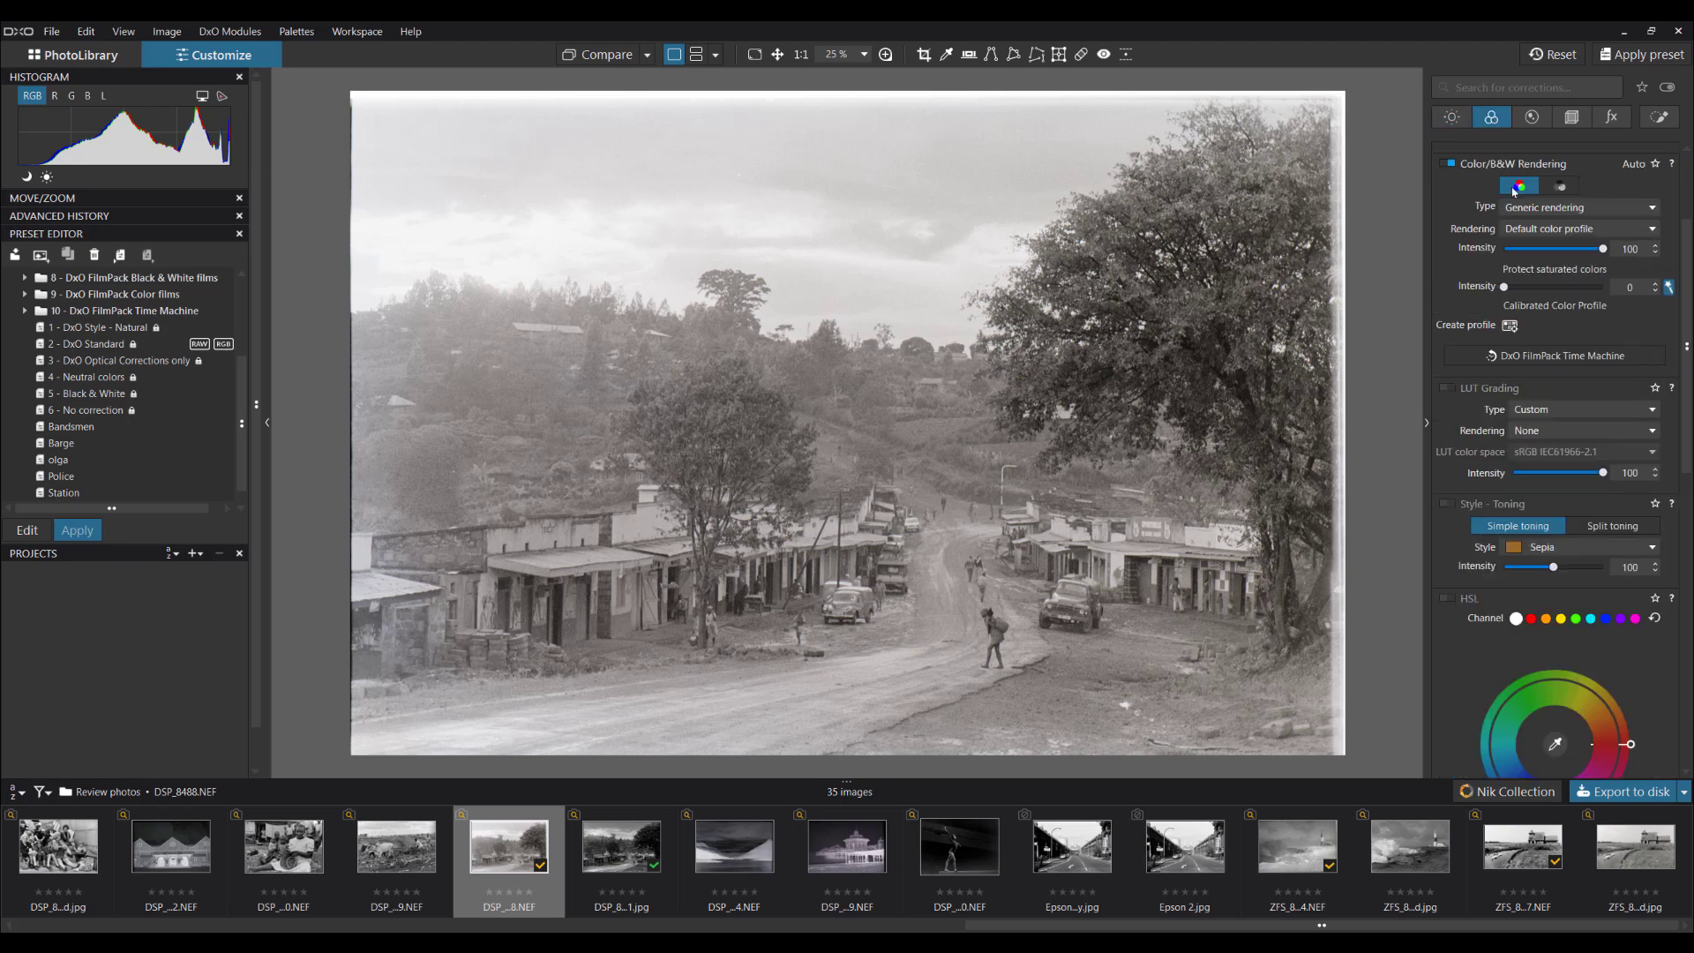
click(1559, 186)
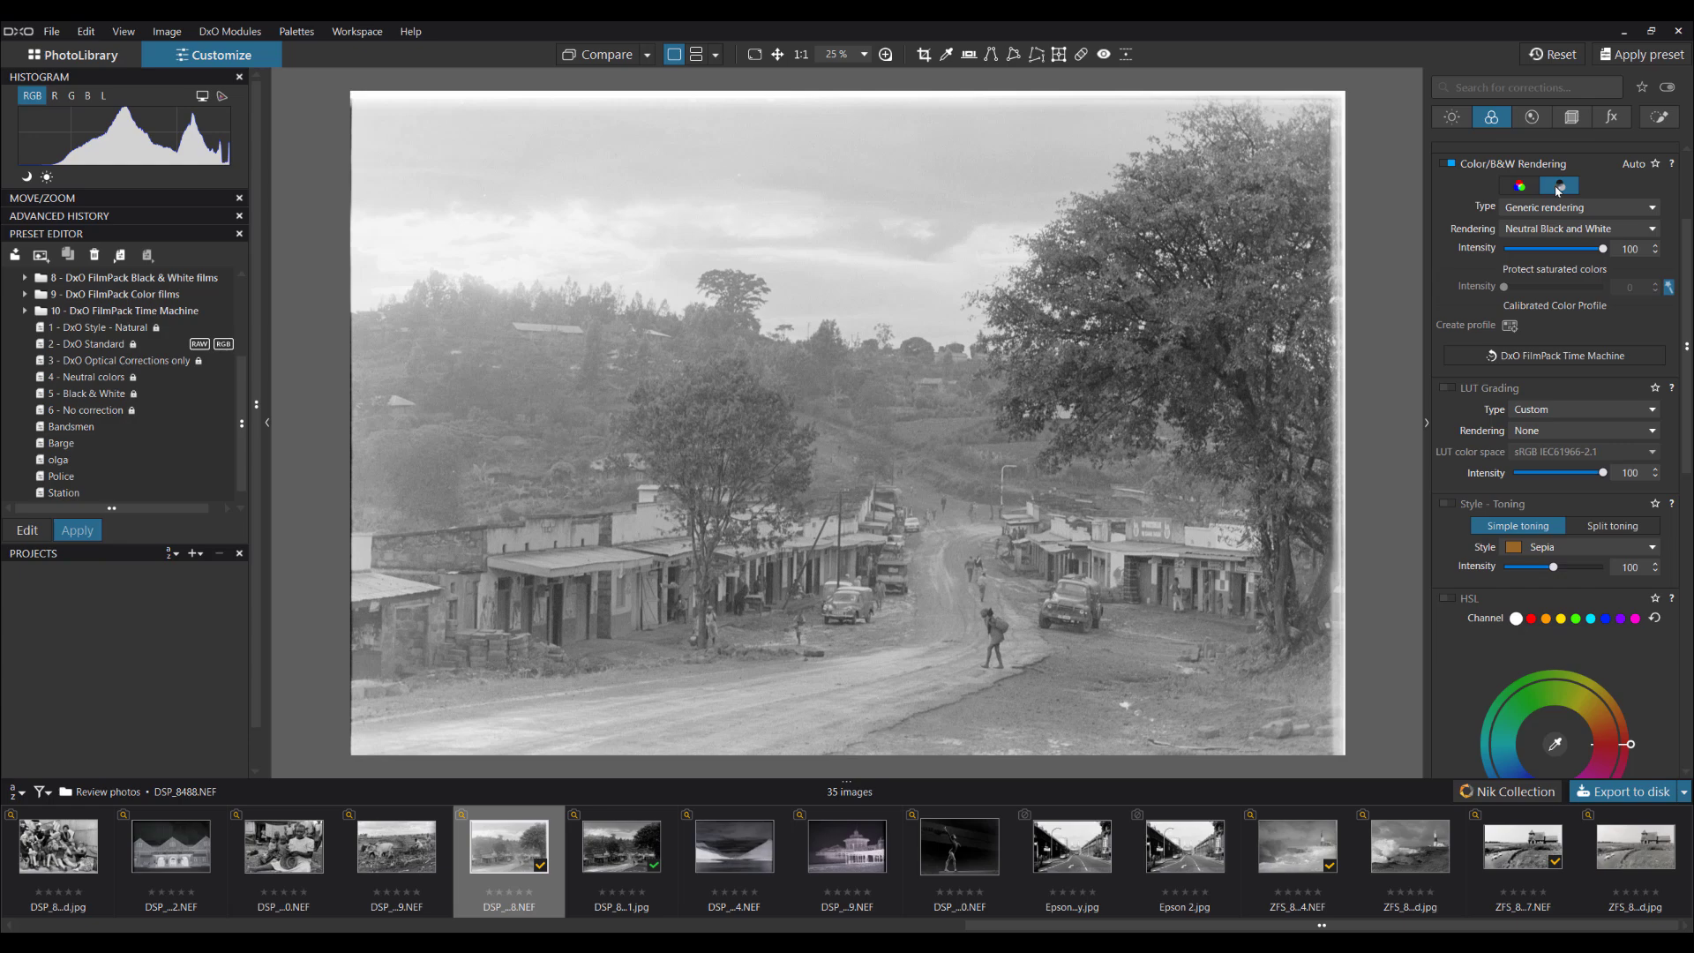
Step: Reset, enable Invert negative image in Scanned Film Optimization, and apply Neutral Black and White rendering
click(1553, 53)
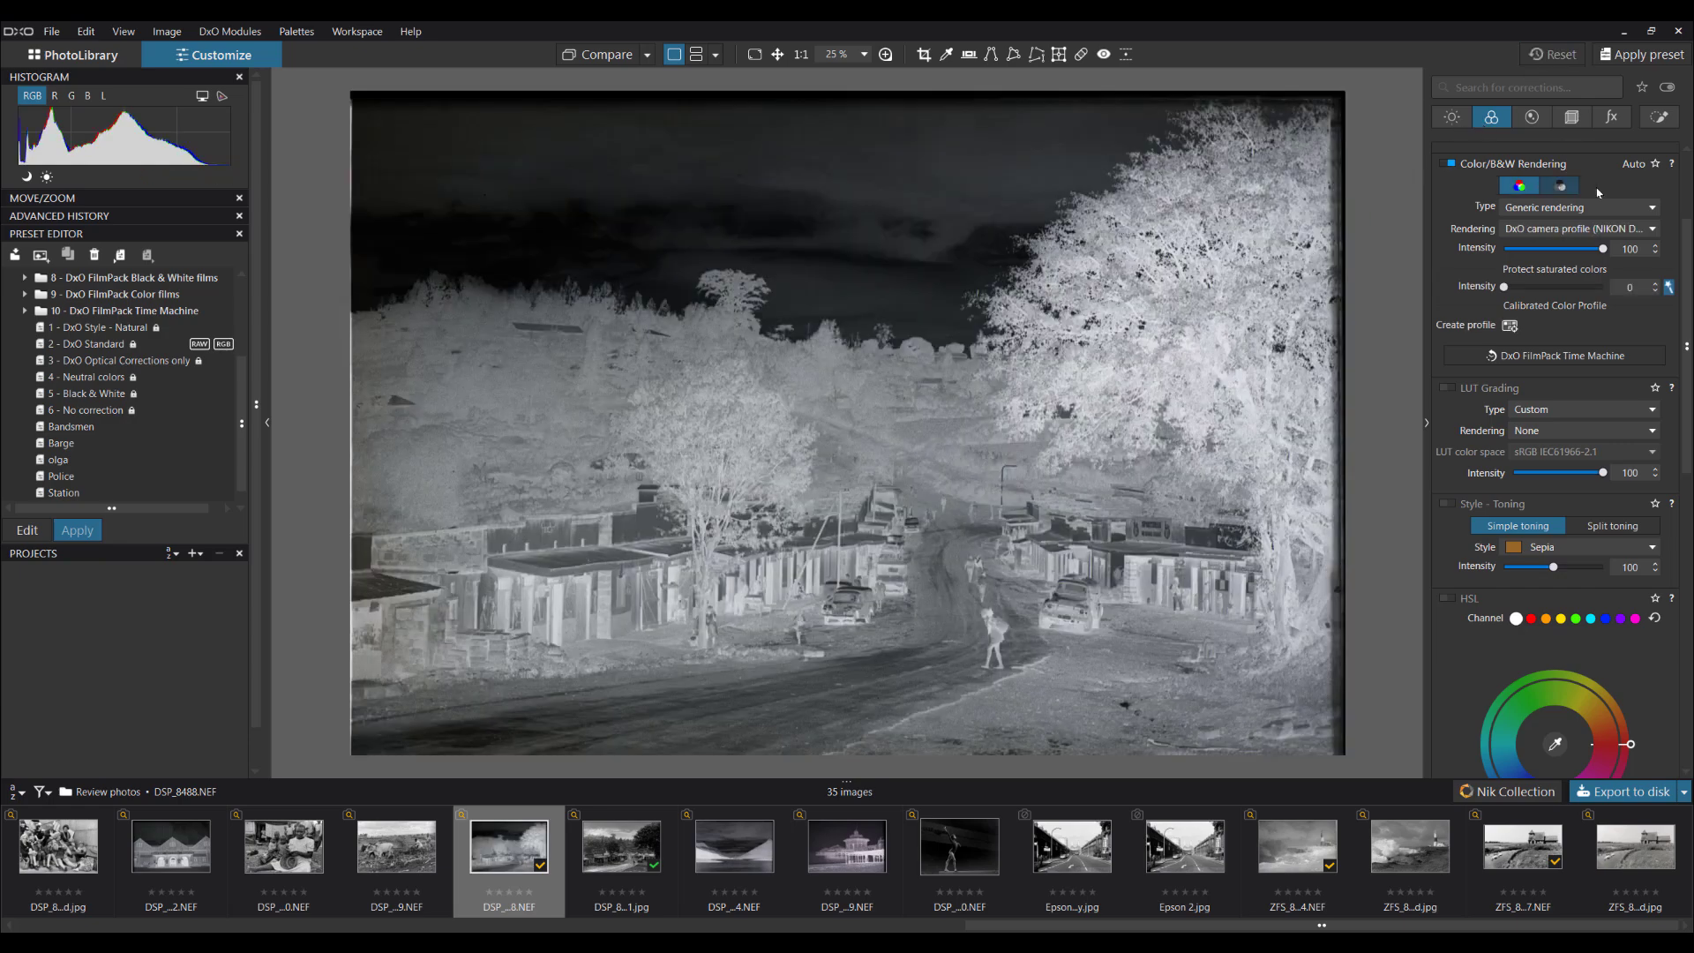
scroll(1677, 239, down, 5)
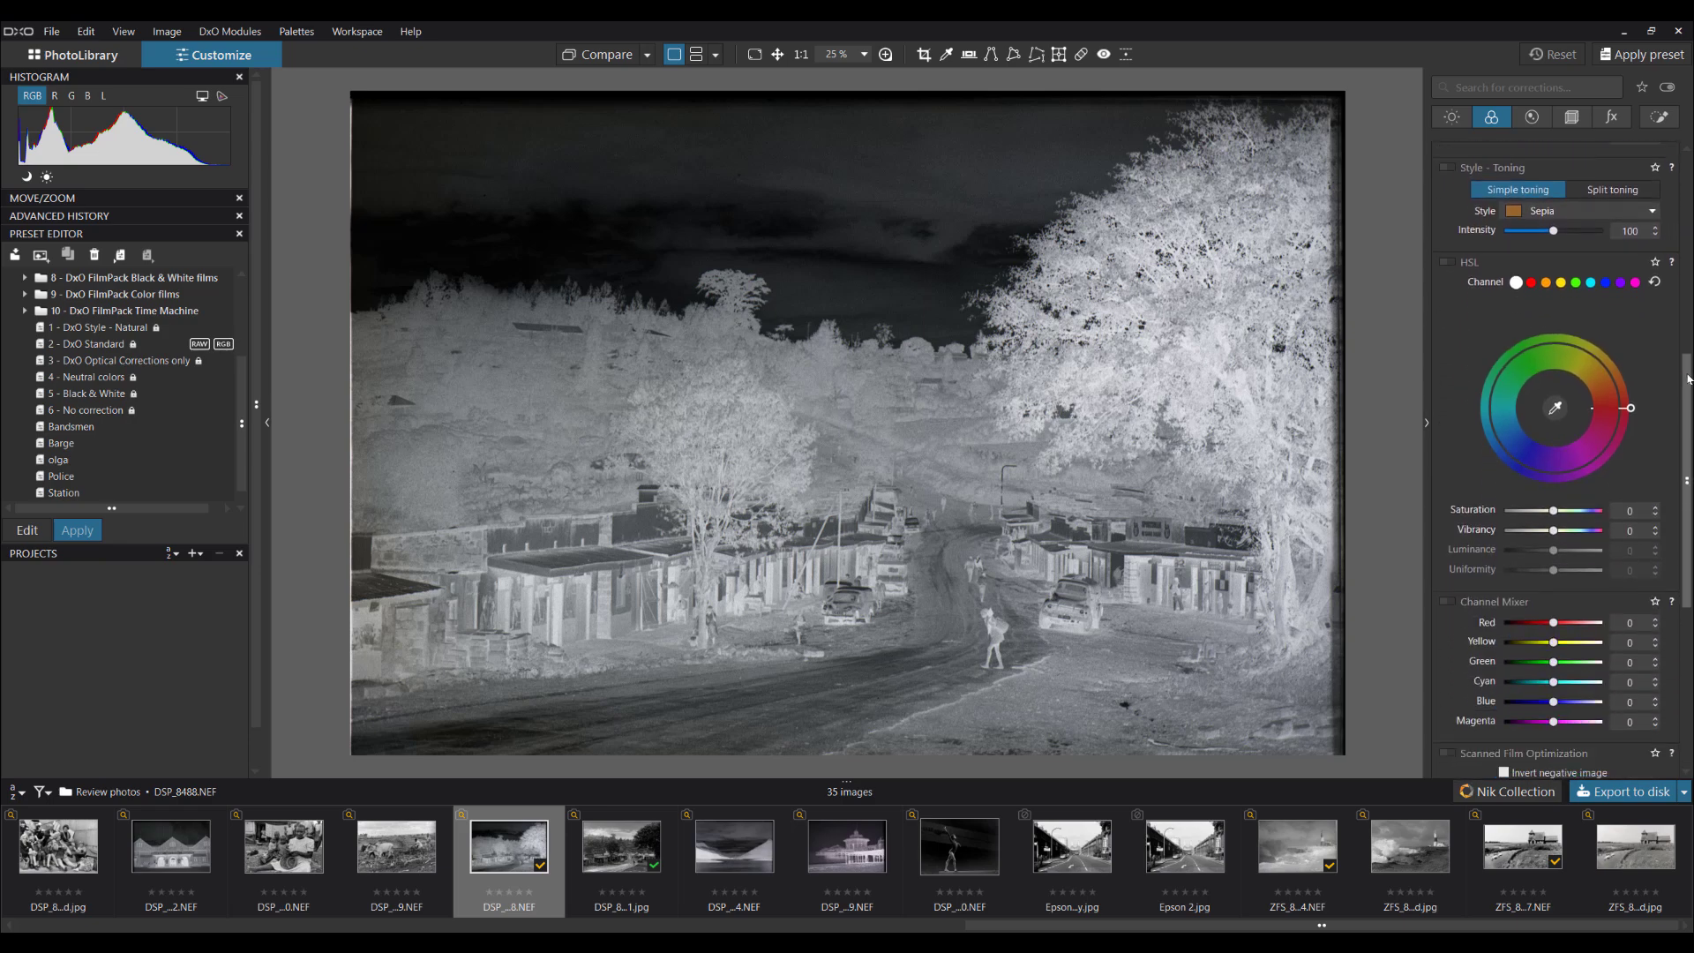
scroll(1493, 496, down, 2)
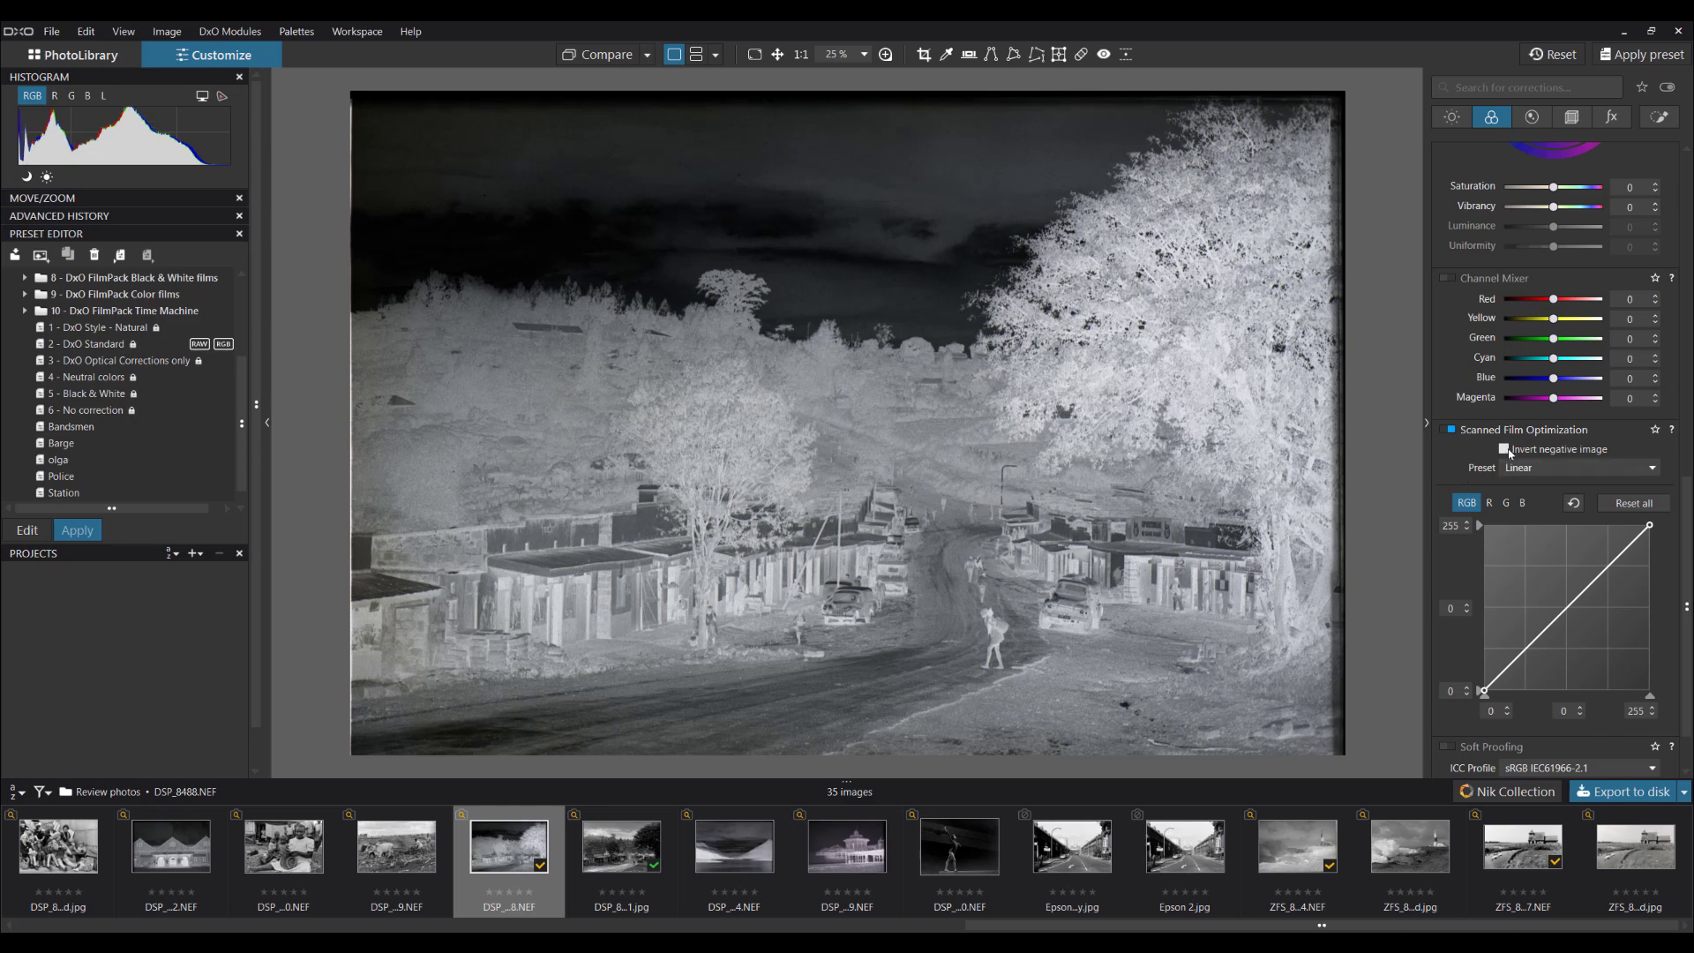
click(1504, 450)
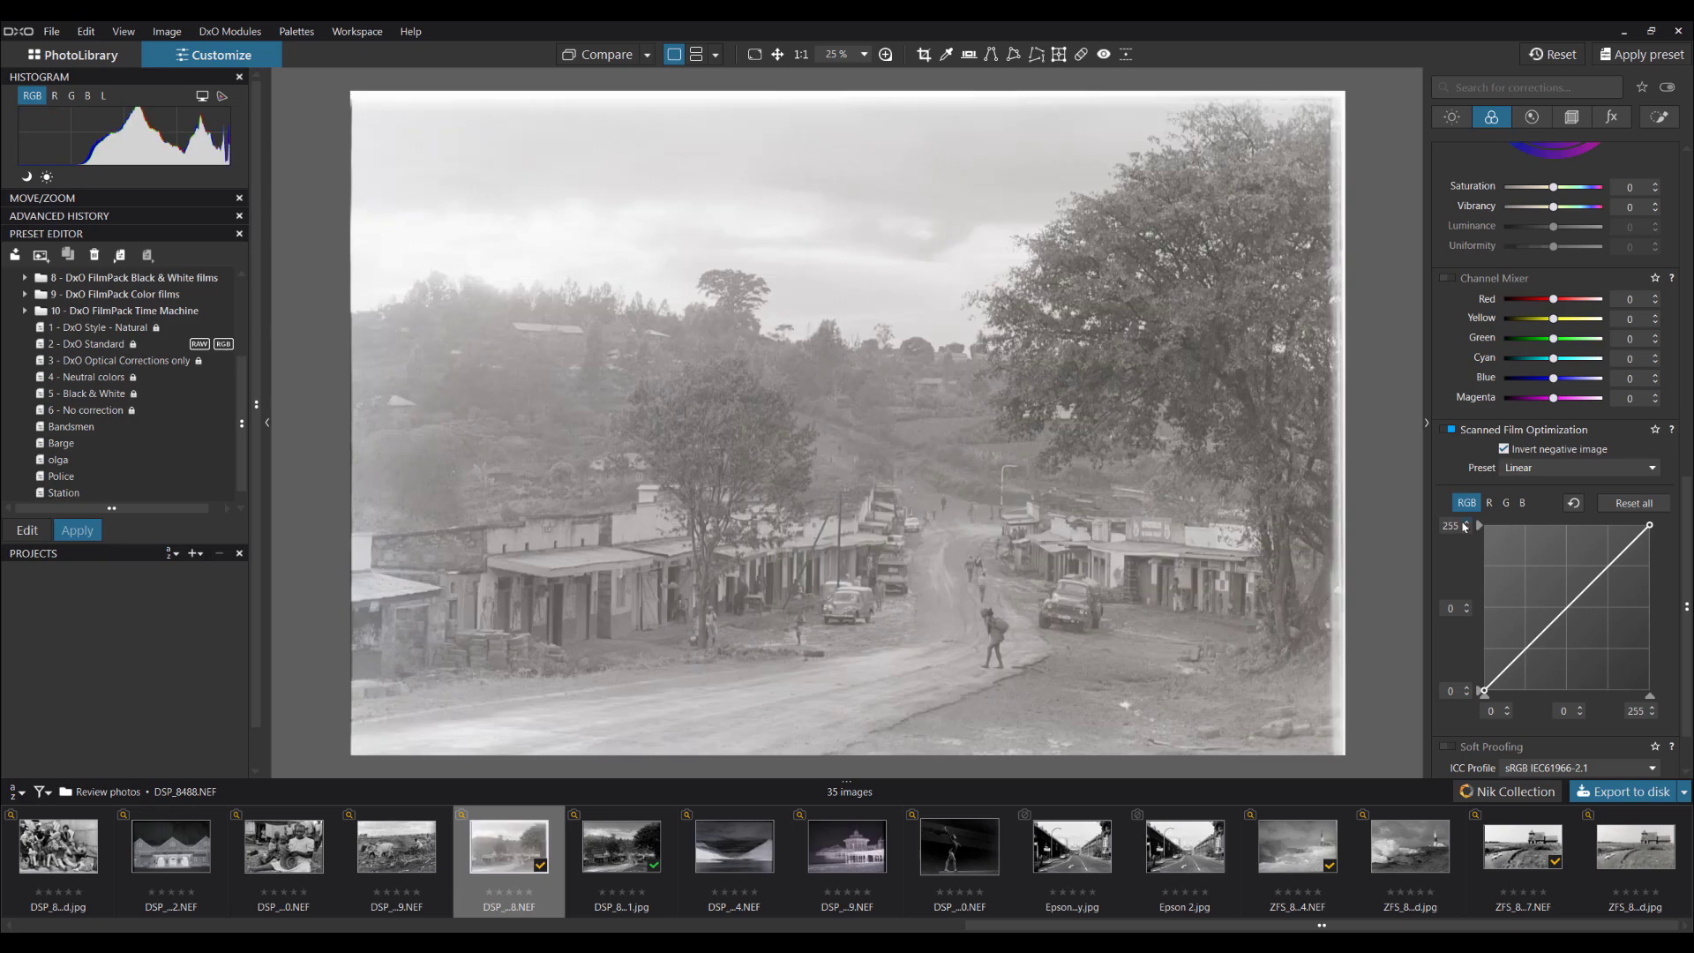
drag(1689, 552, 1691, 212)
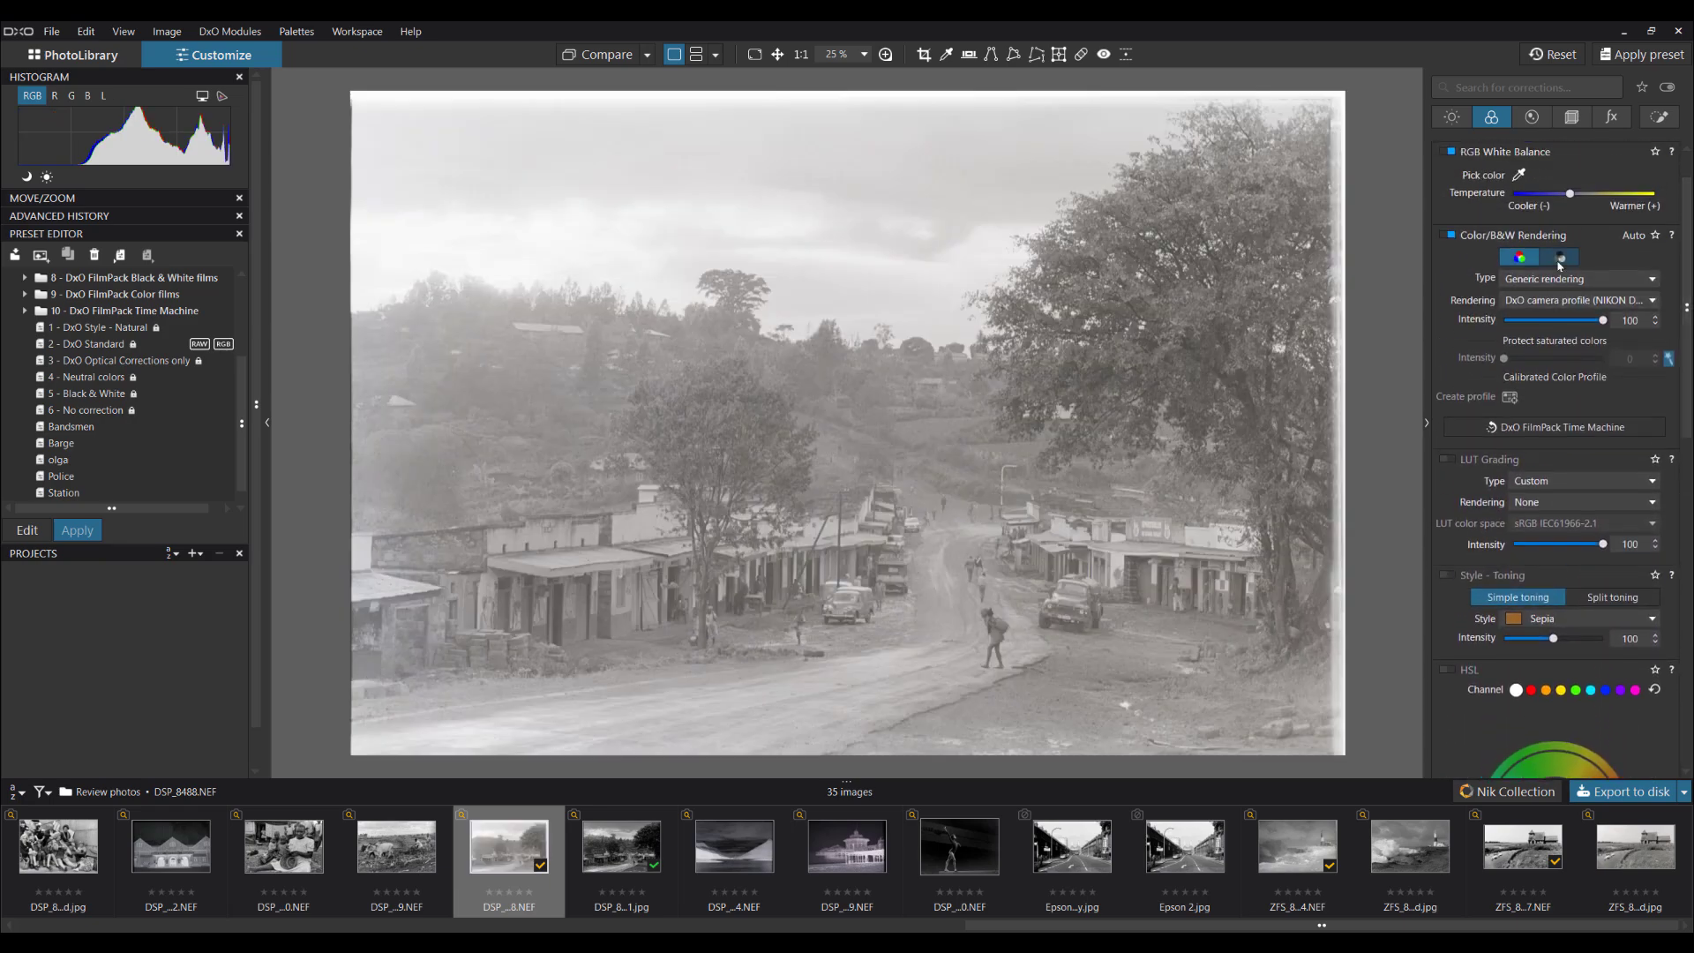
click(1560, 258)
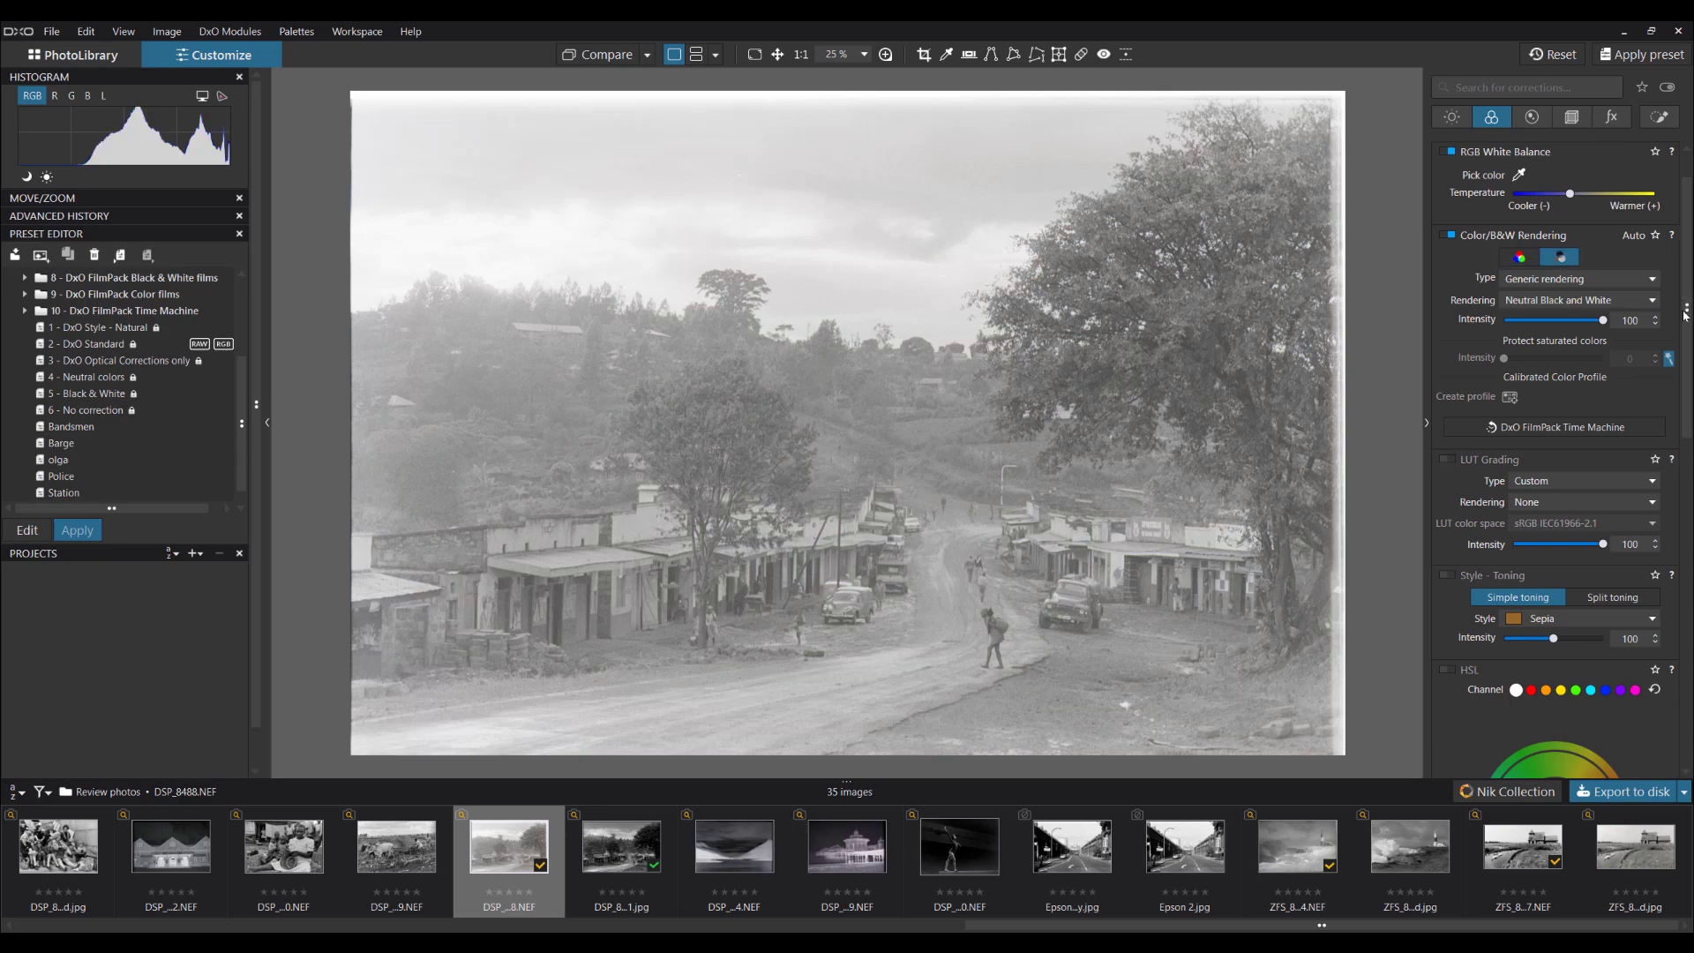
drag(1685, 314, 1686, 605)
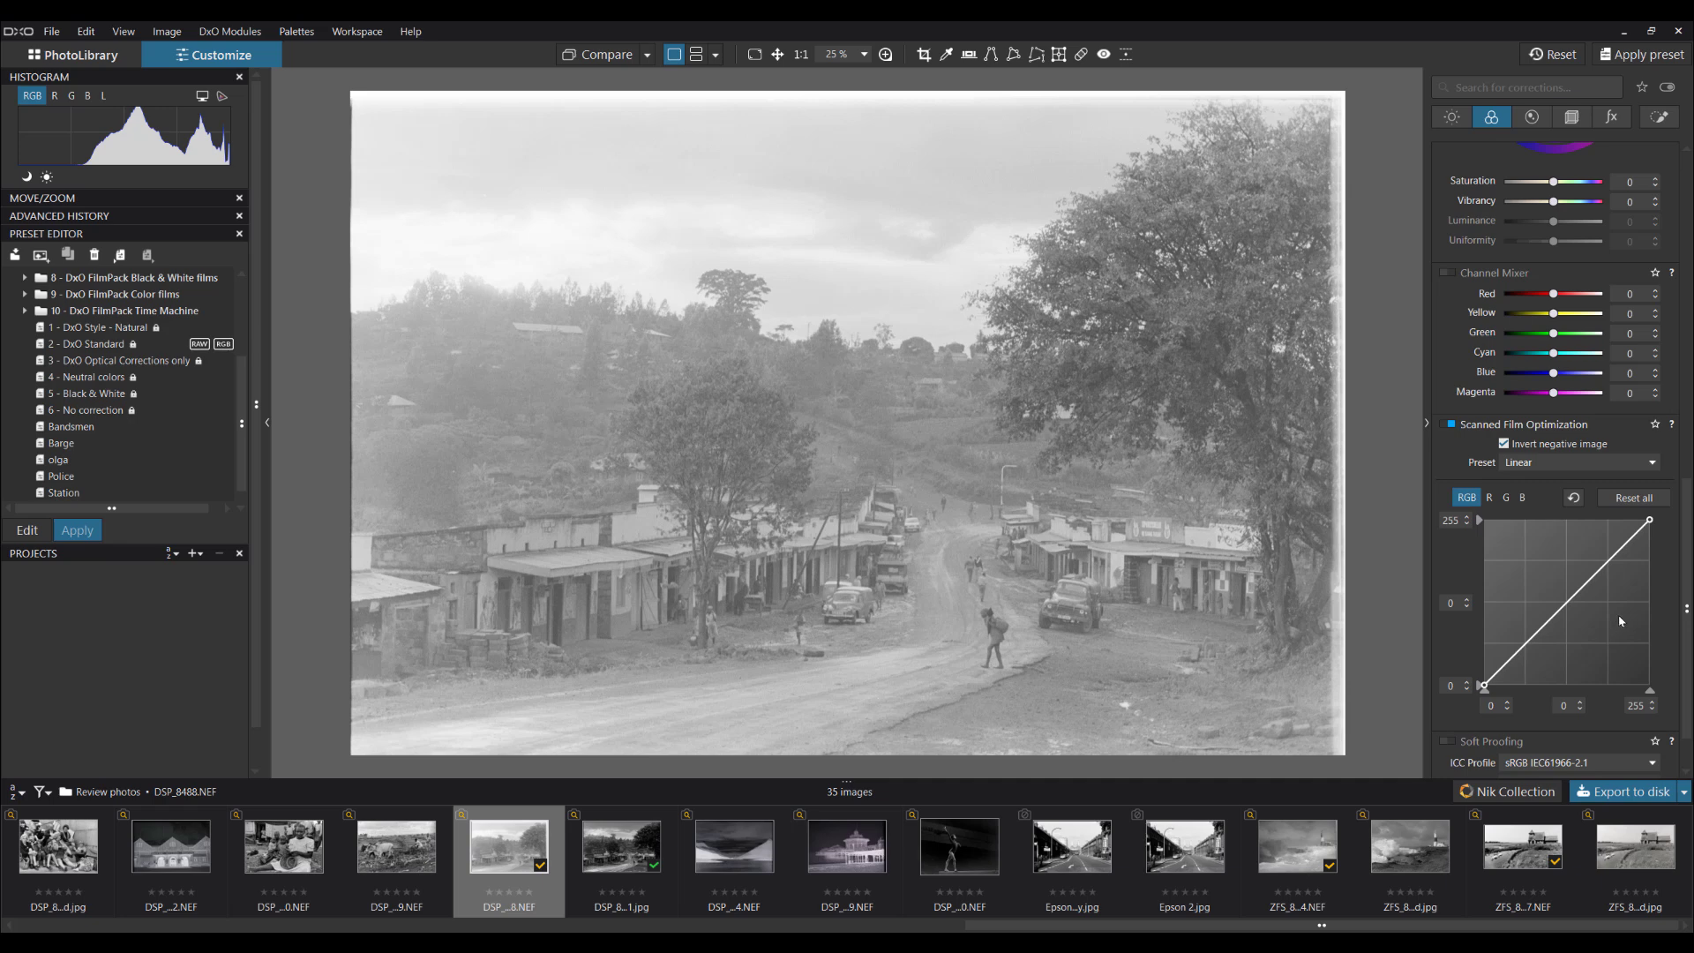
Step: Move the tone curve's black point to 80 and white point to 223 for more contrast
click(1458, 123)
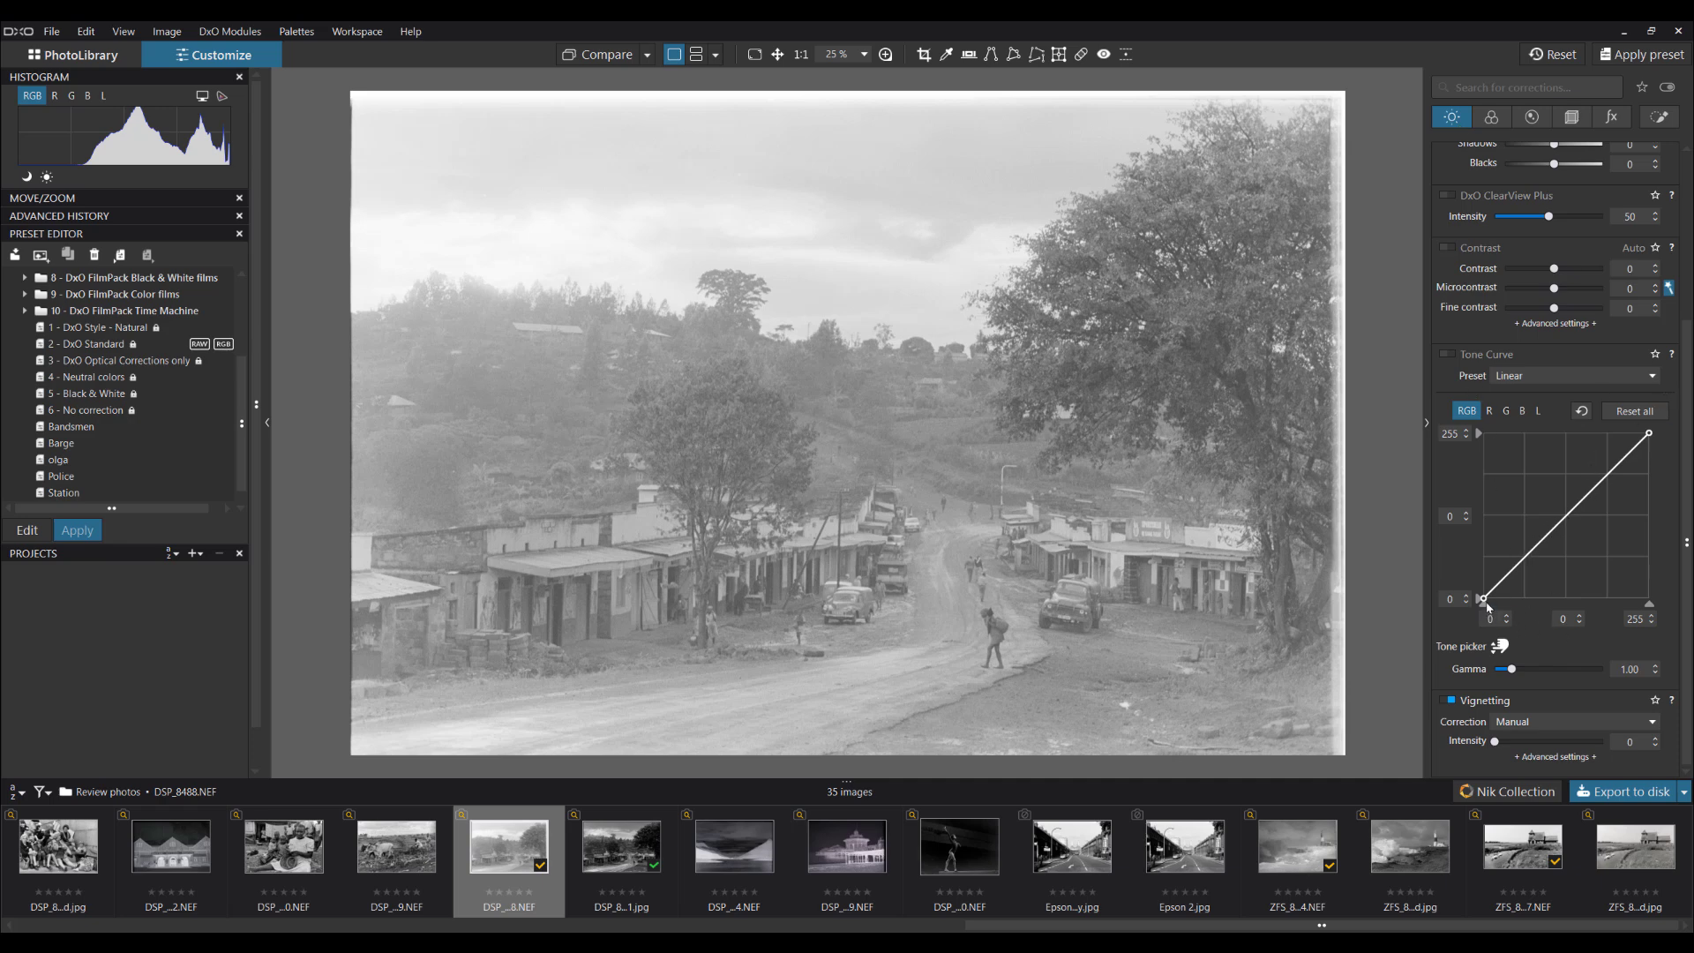
drag(1488, 603, 1542, 617)
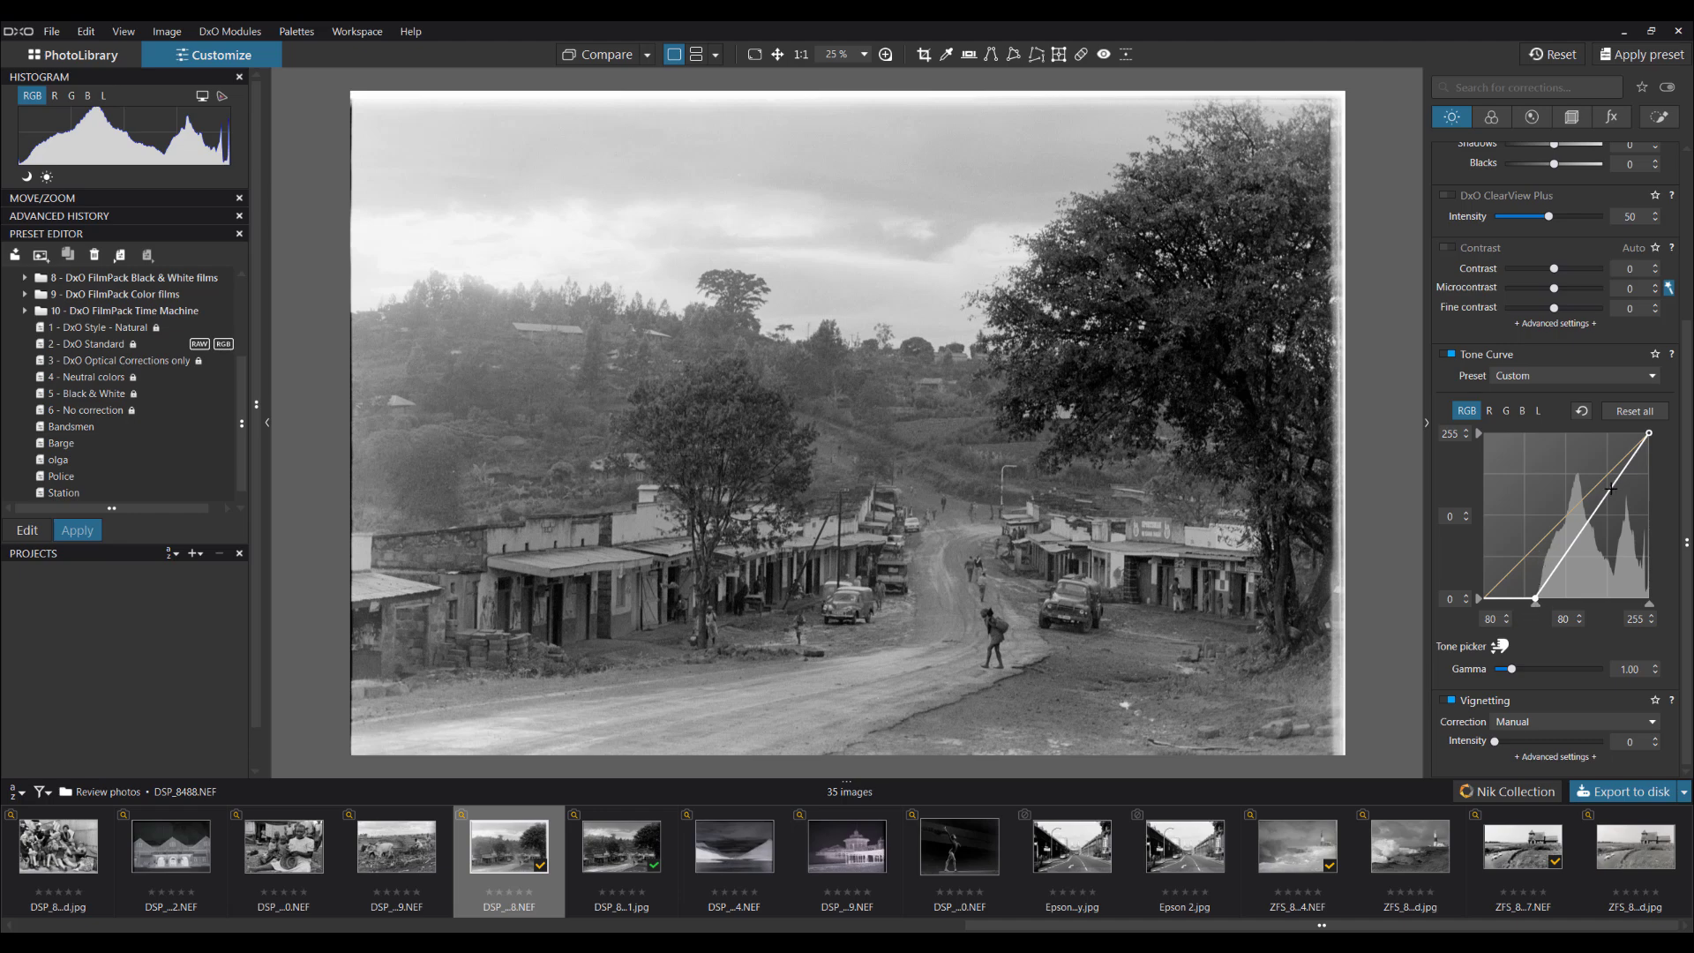
drag(1648, 436, 1629, 435)
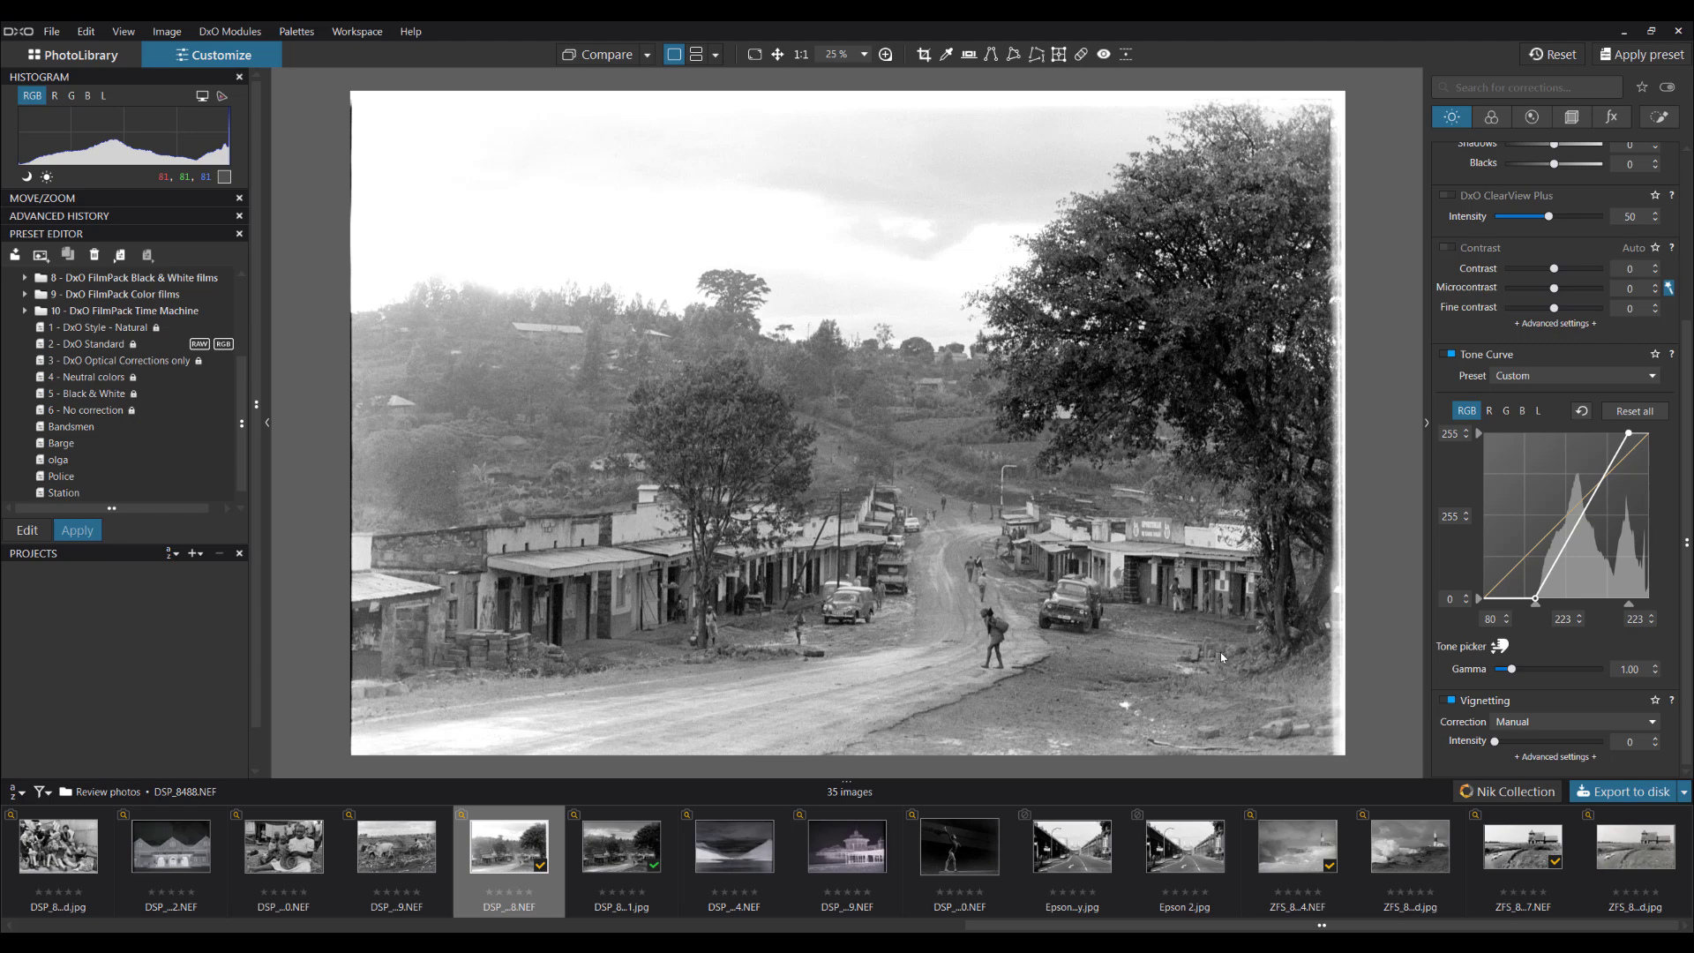
Step: Store the current corrections as preset 'Scasn', reset the photo, and reapply Scasn from the Preset Editor
click(40, 256)
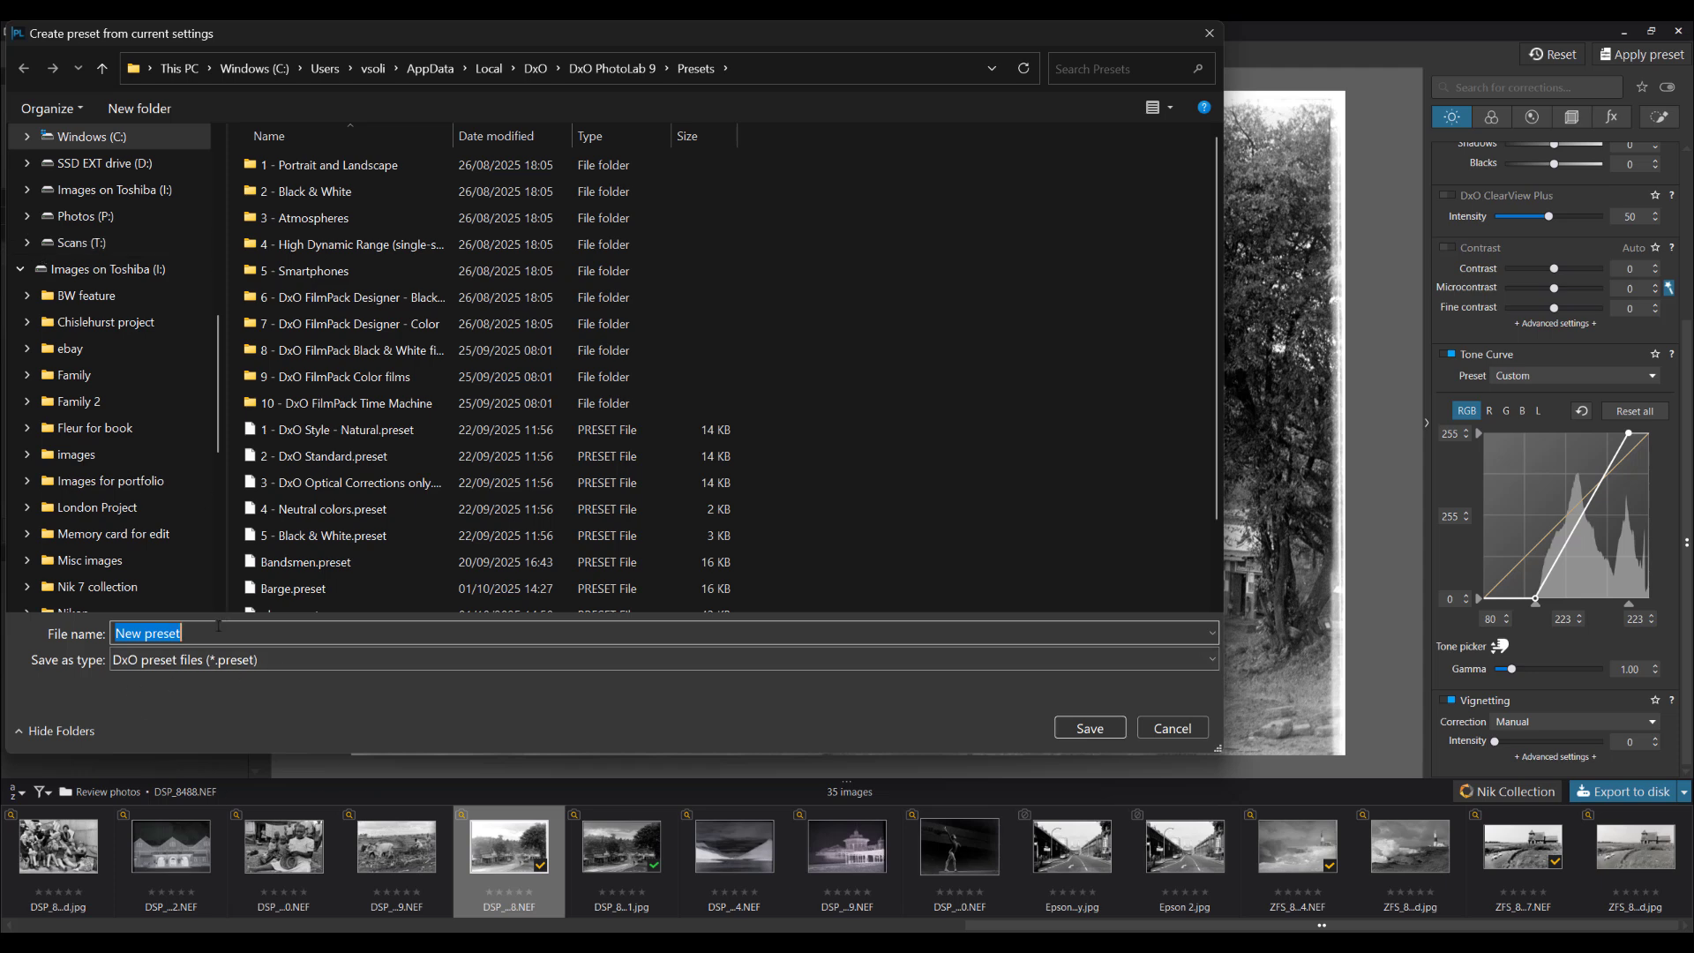
click(183, 633)
drag(182, 632, 101, 634)
text(Scasn)
key(Return)
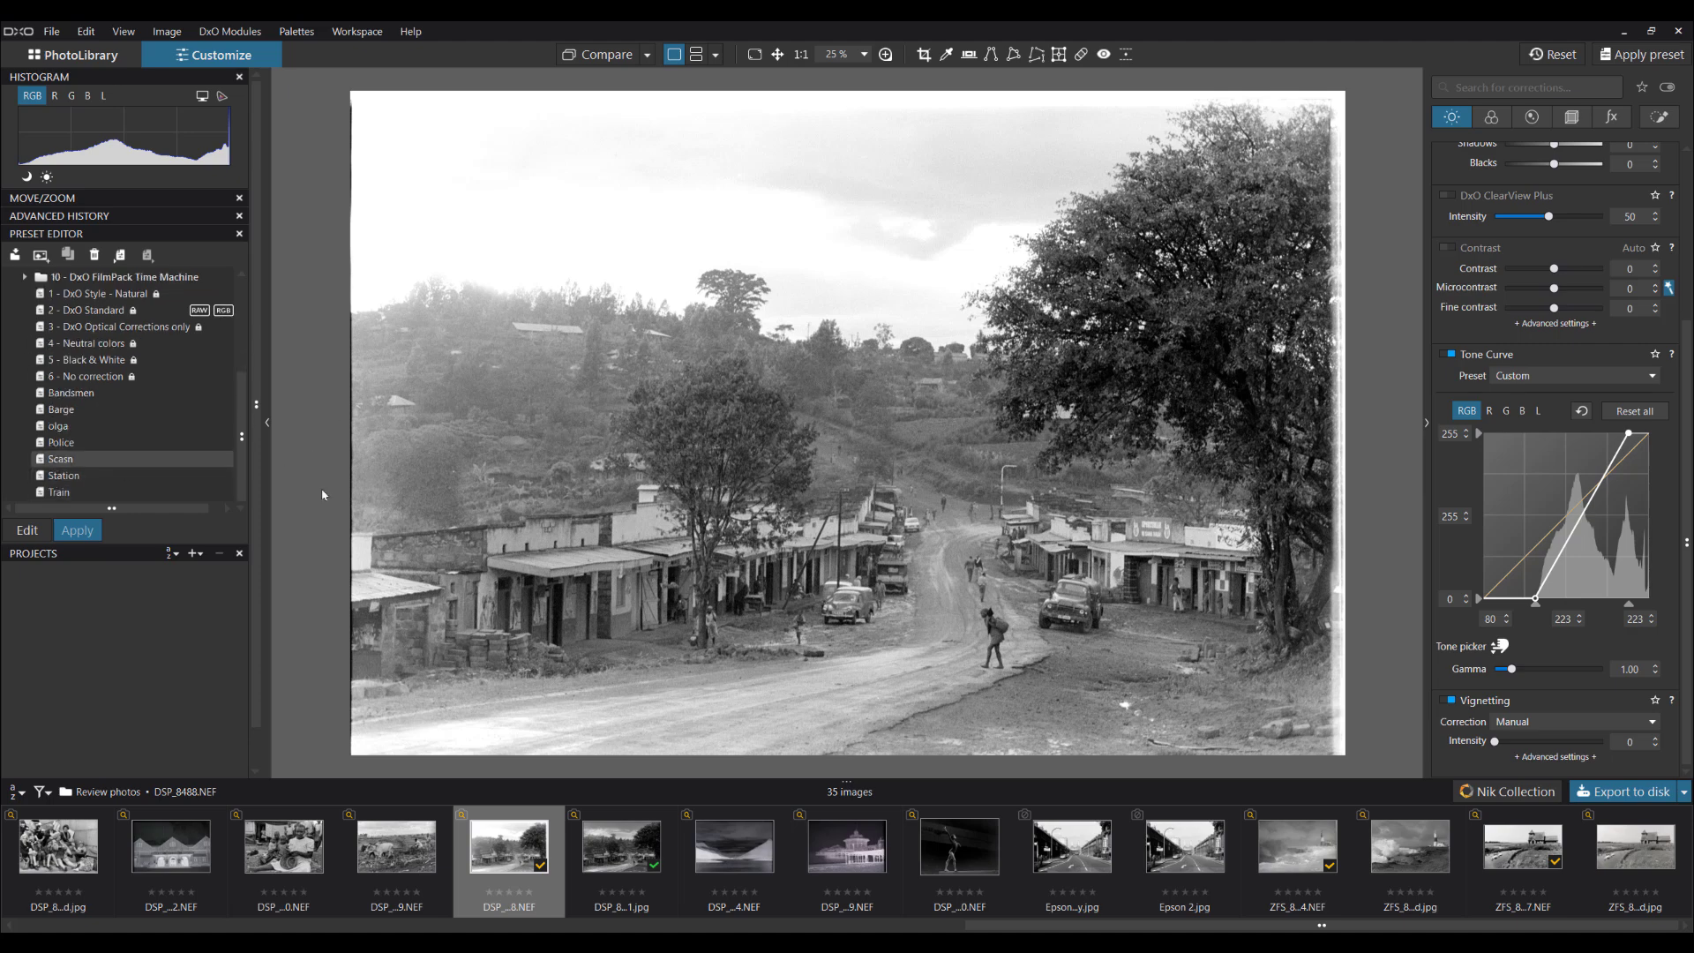
click(1553, 54)
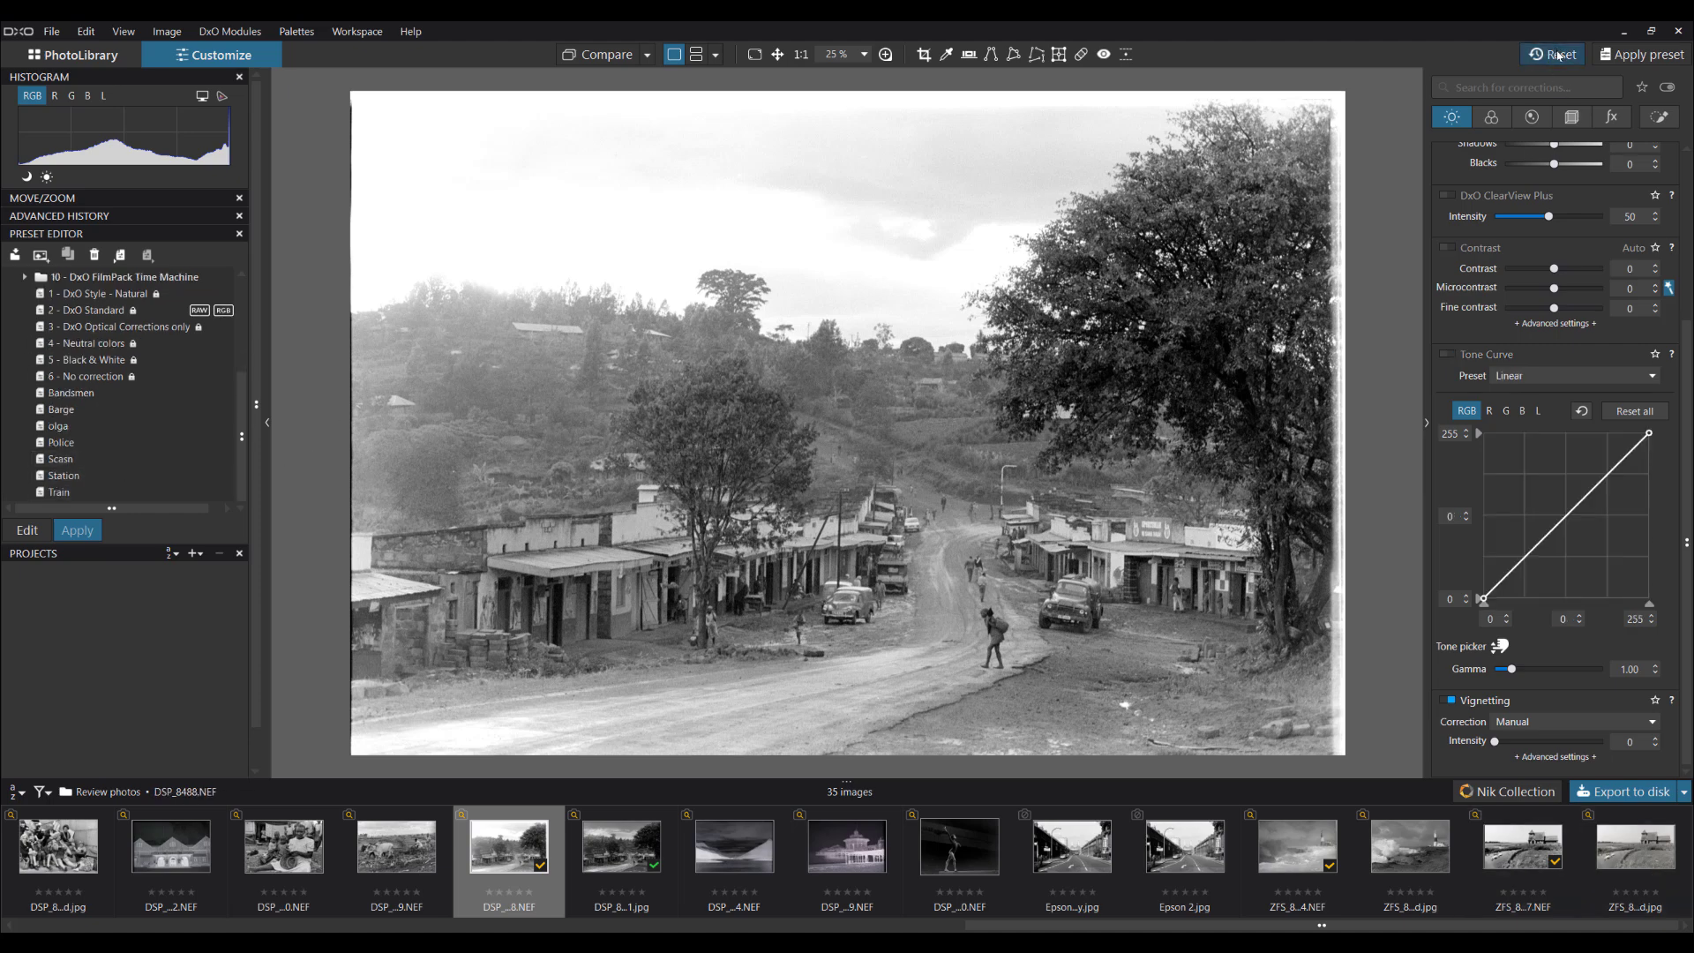
double_click(66, 462)
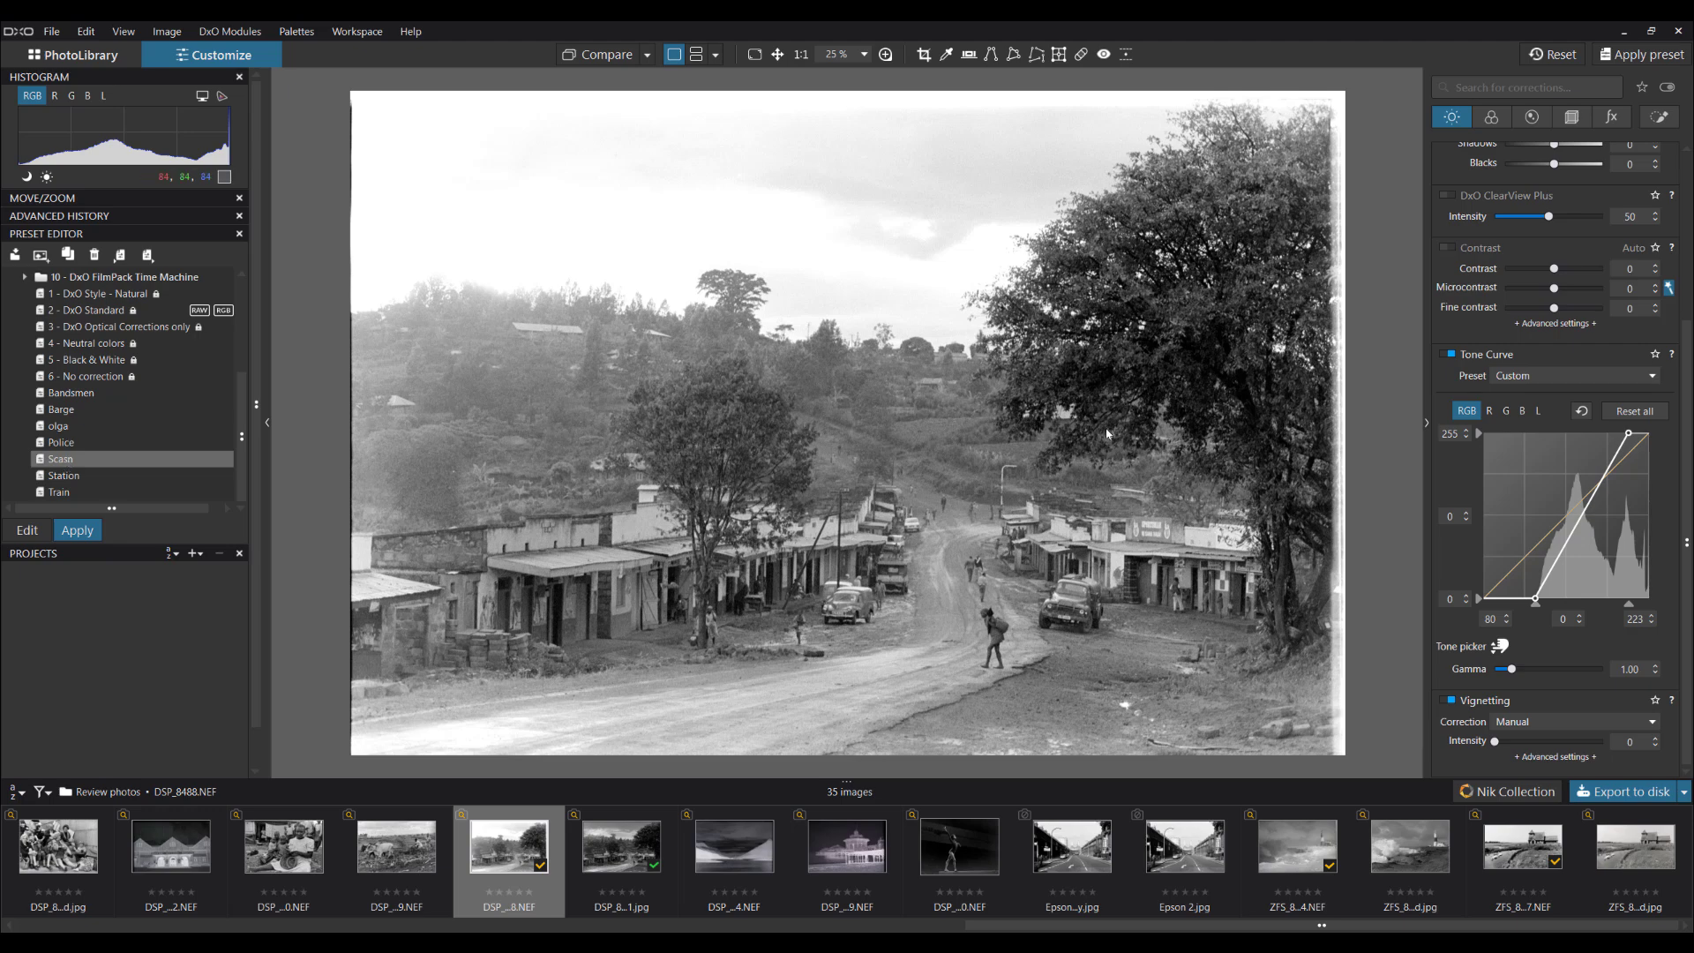
scroll(1688, 418, up, 3)
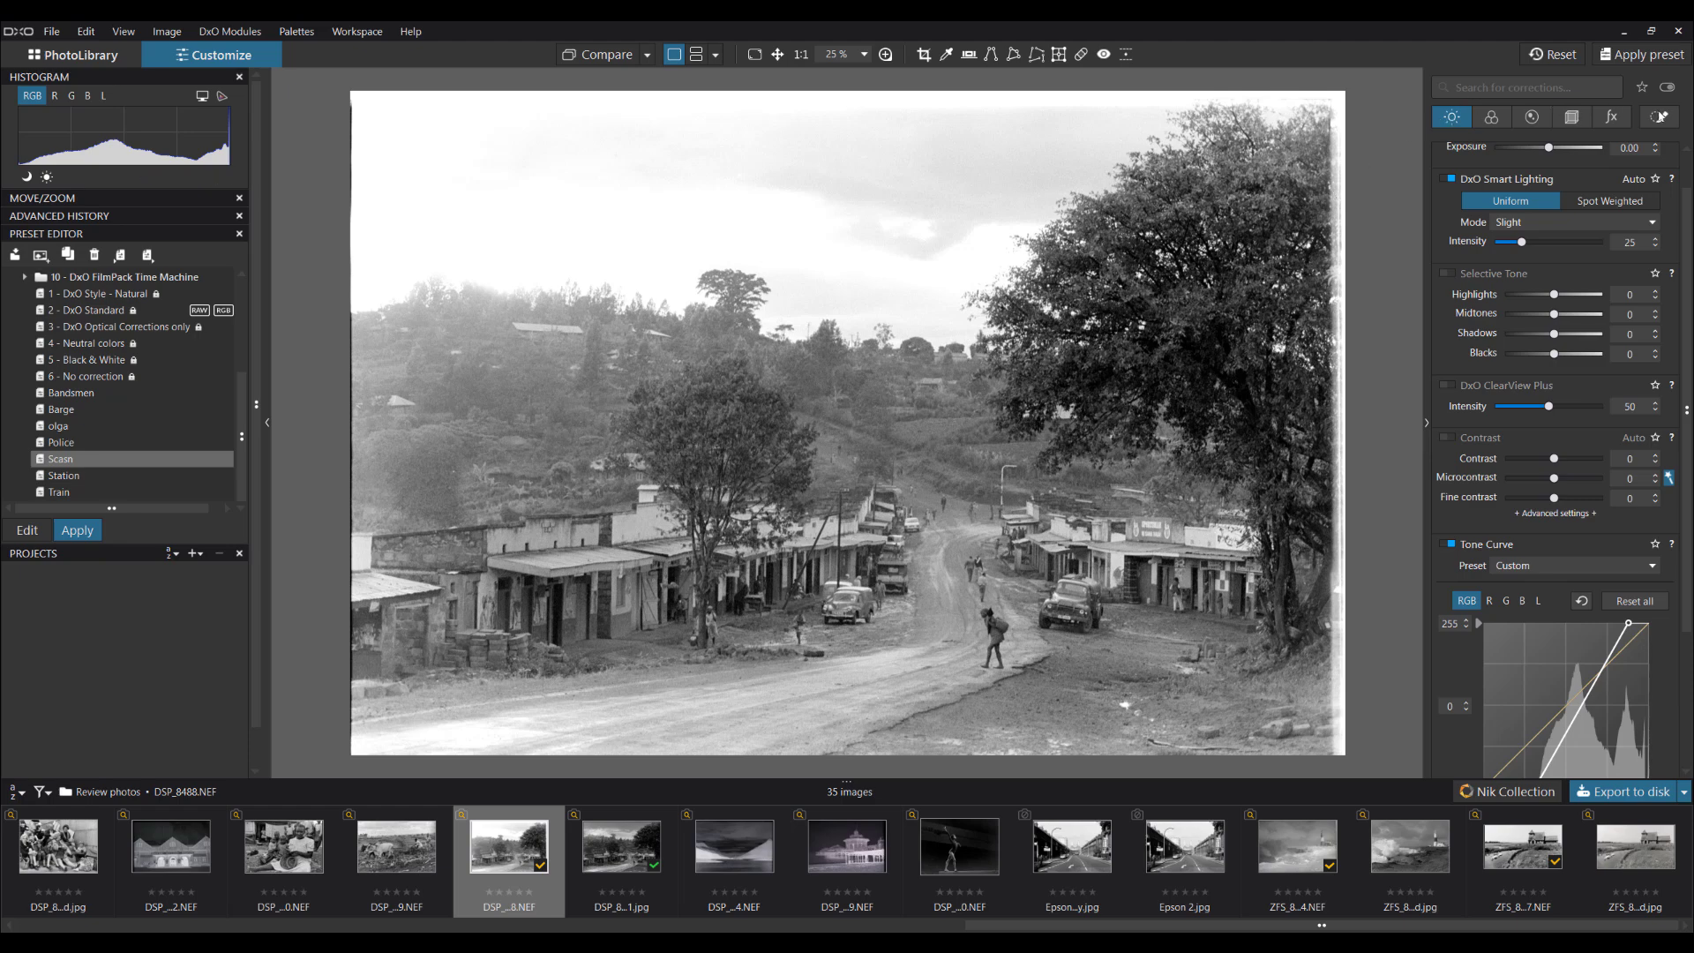
Step: Draw a graduated filter up from the bottom edge and set its Exposure to -1.01
click(1662, 118)
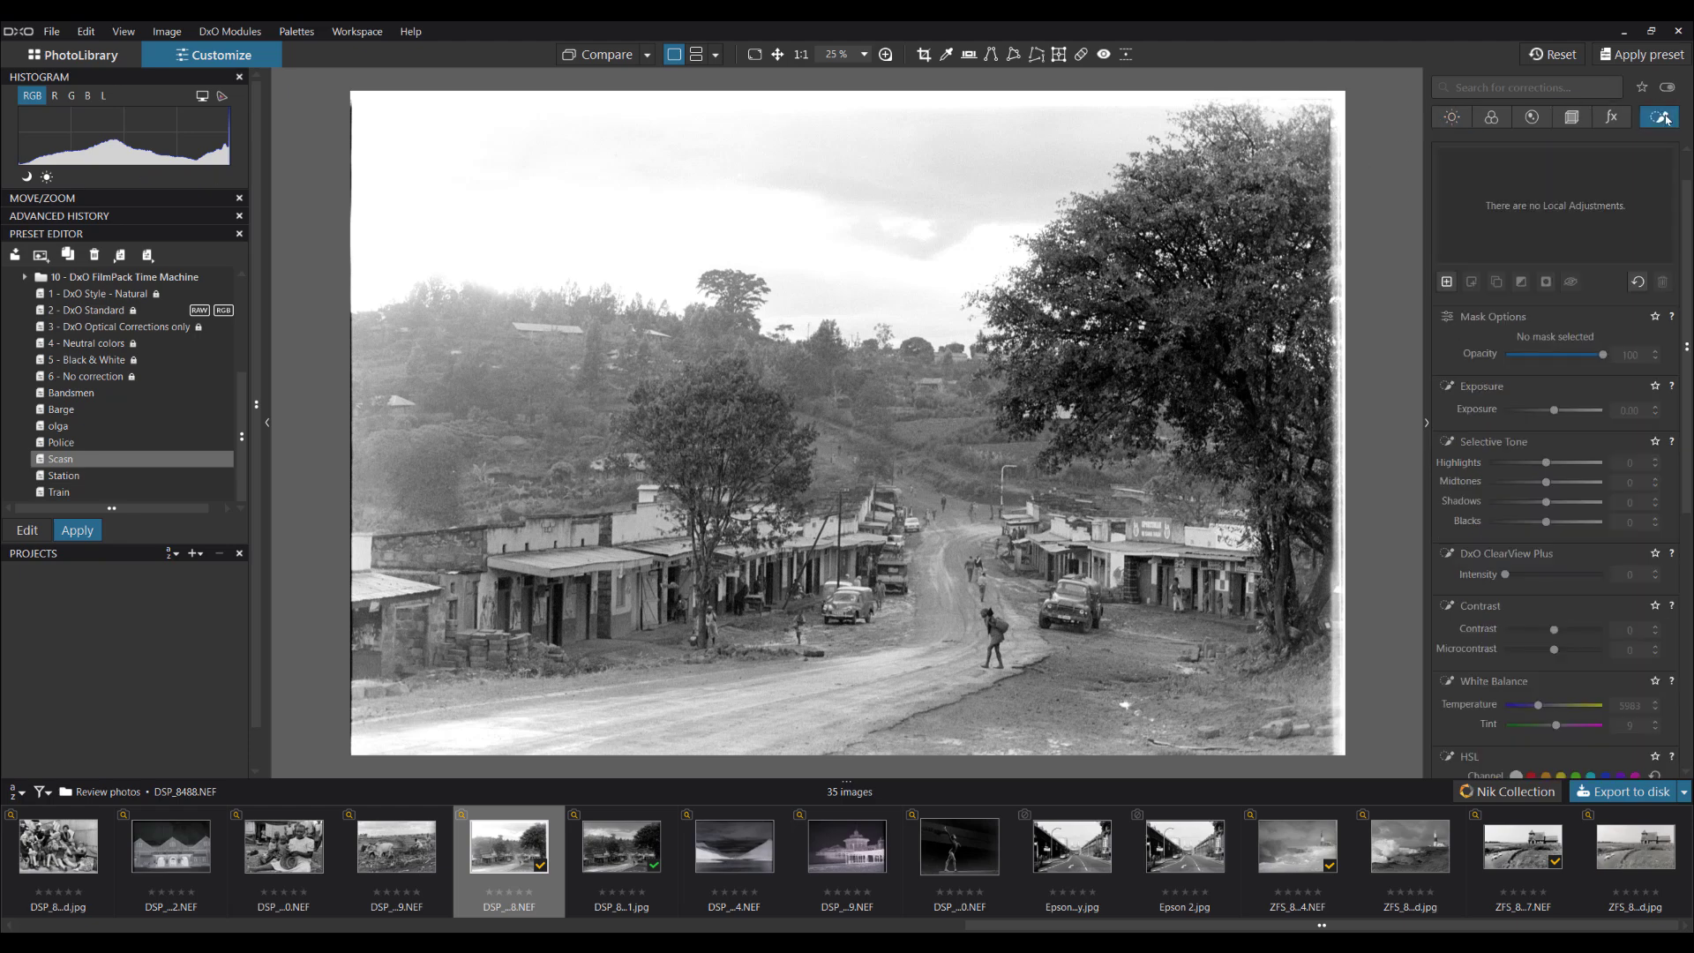
scroll(1687, 256, up, 1)
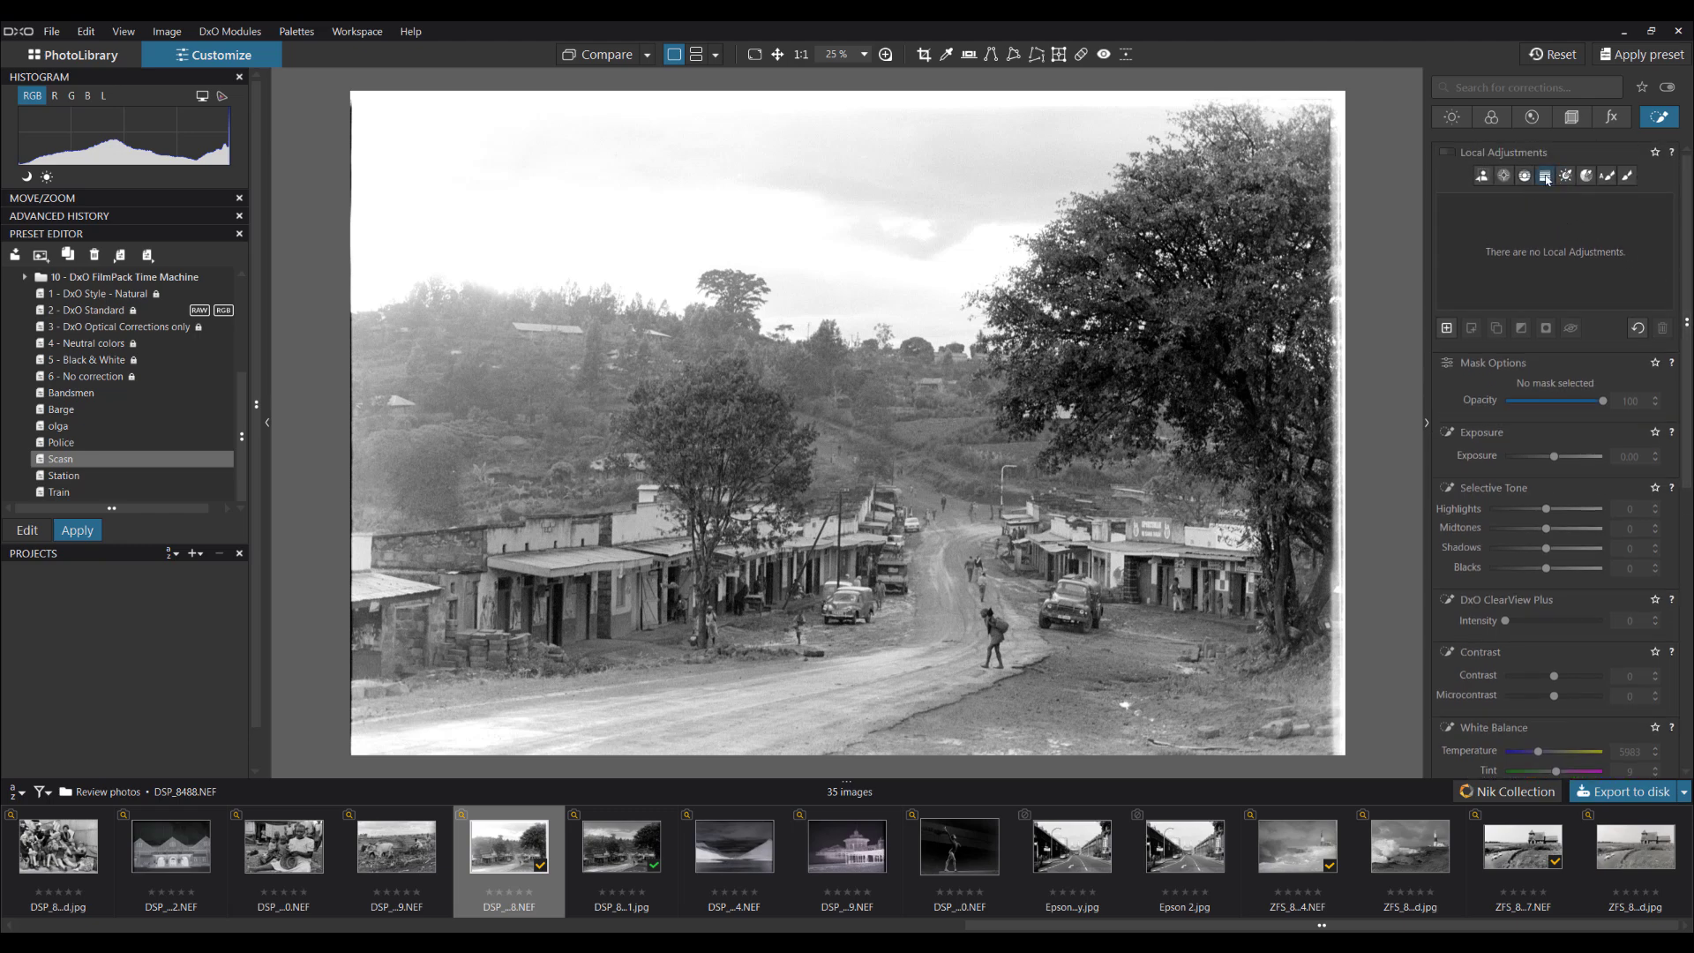
click(1546, 177)
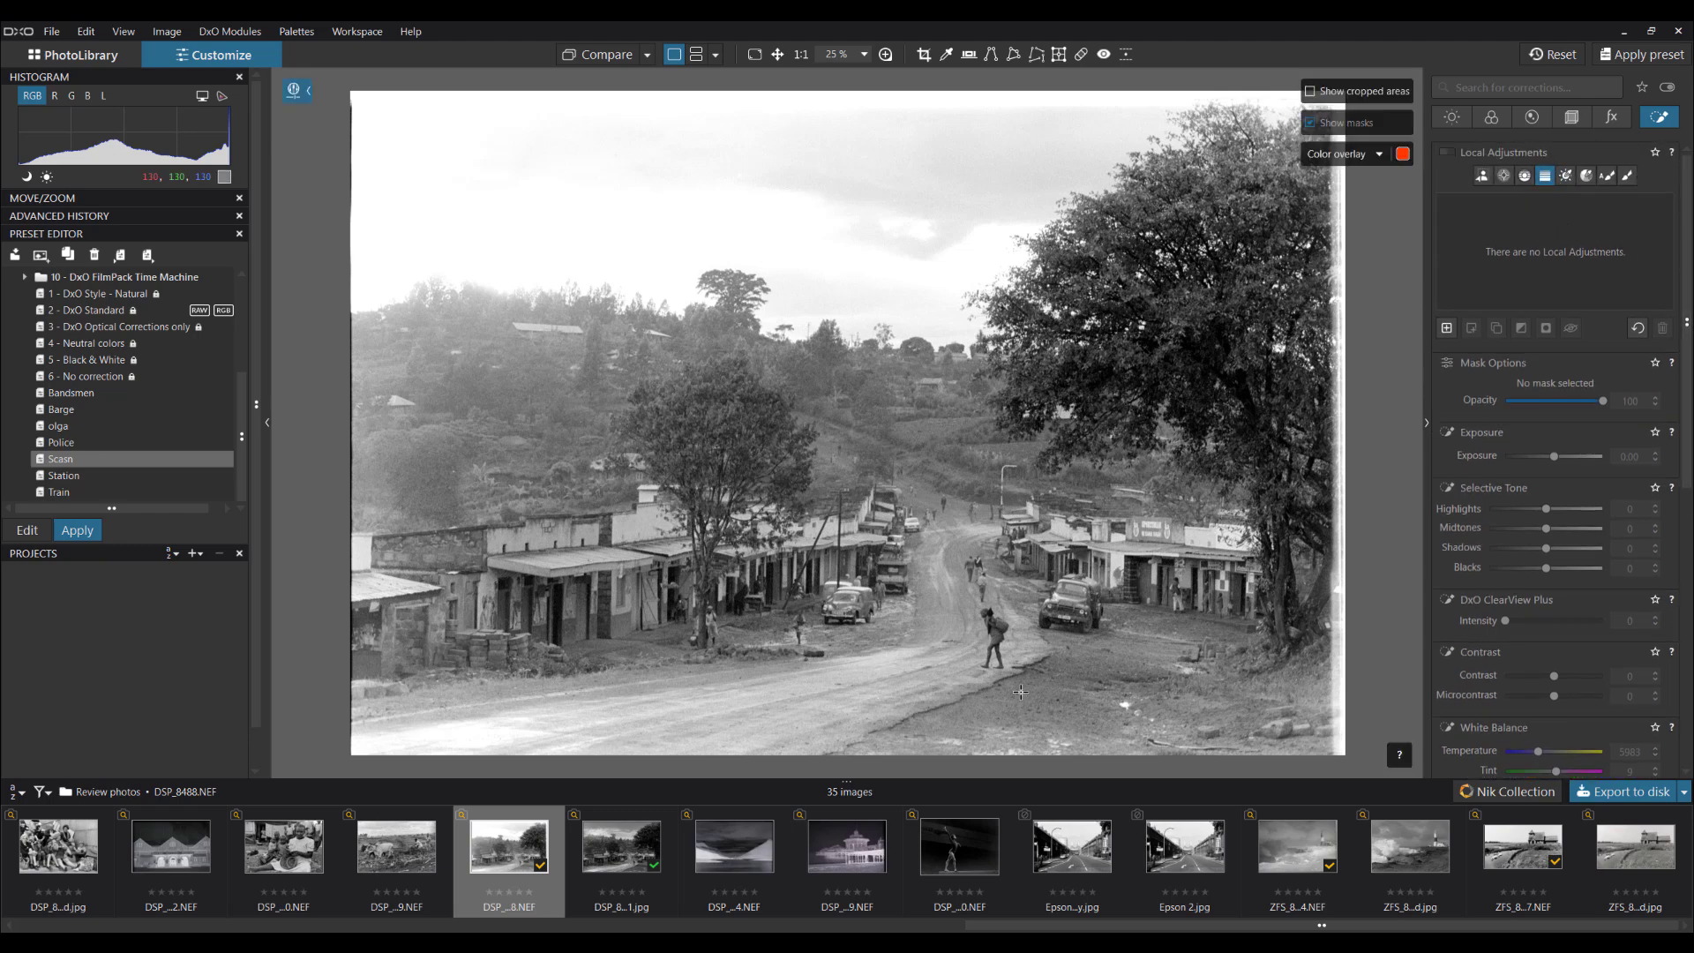
scroll(1021, 697, down, 1)
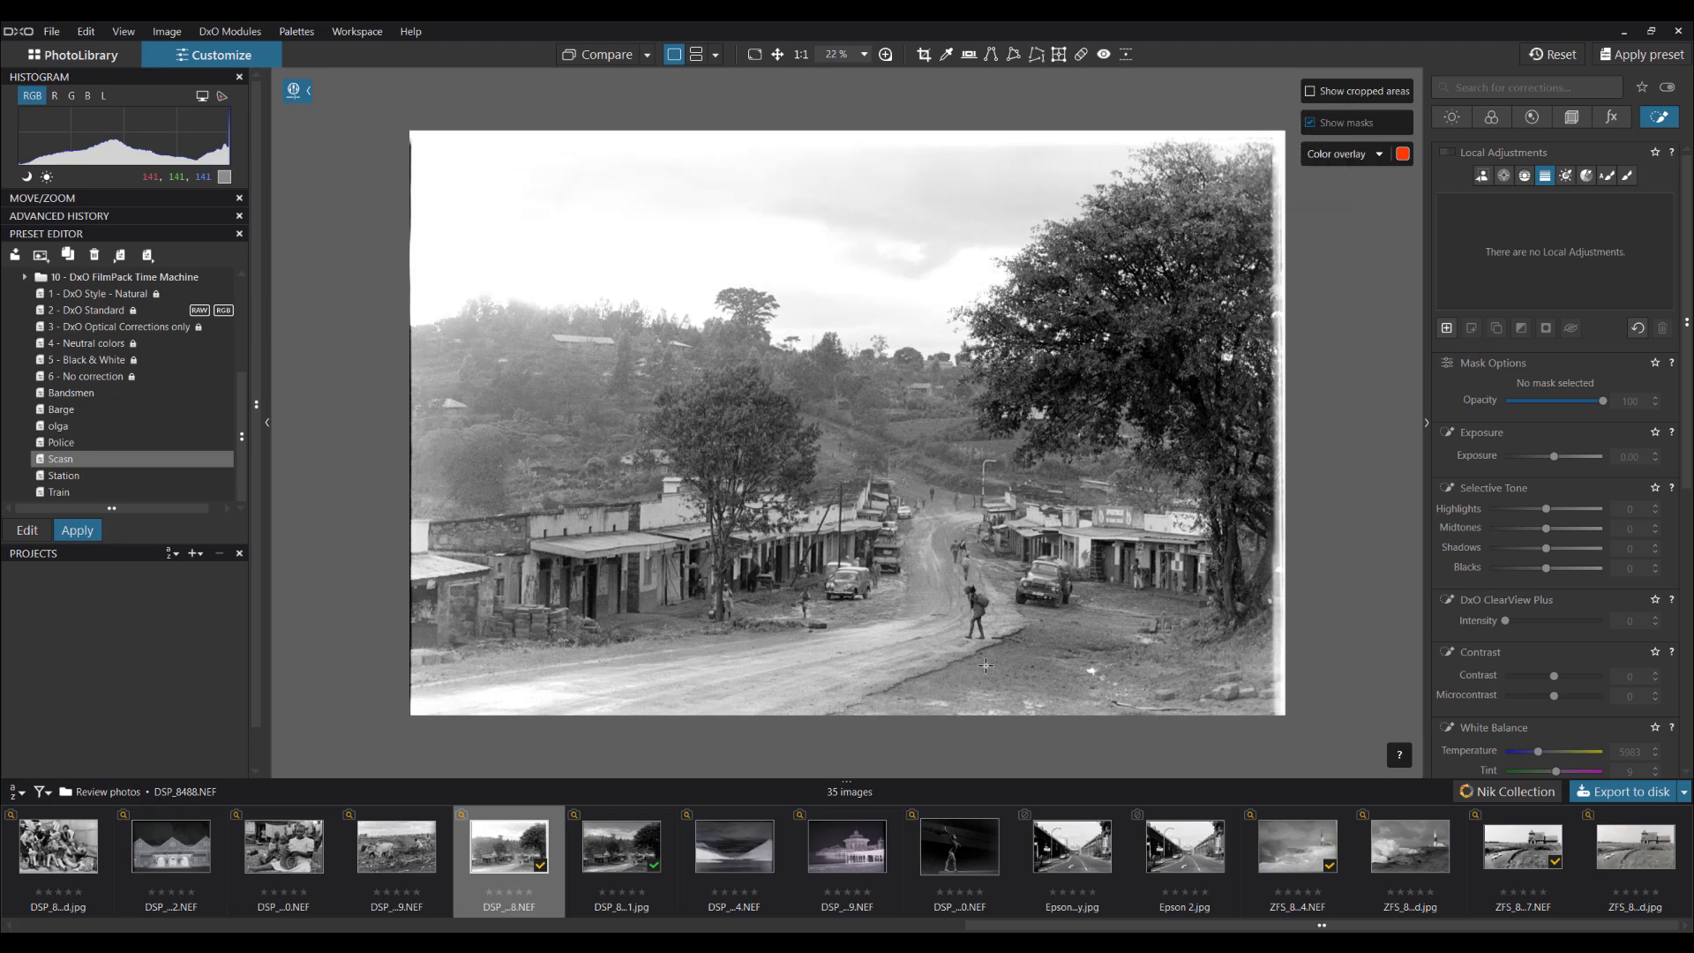
scroll(985, 670, down, 2)
scroll(984, 670, up, 1)
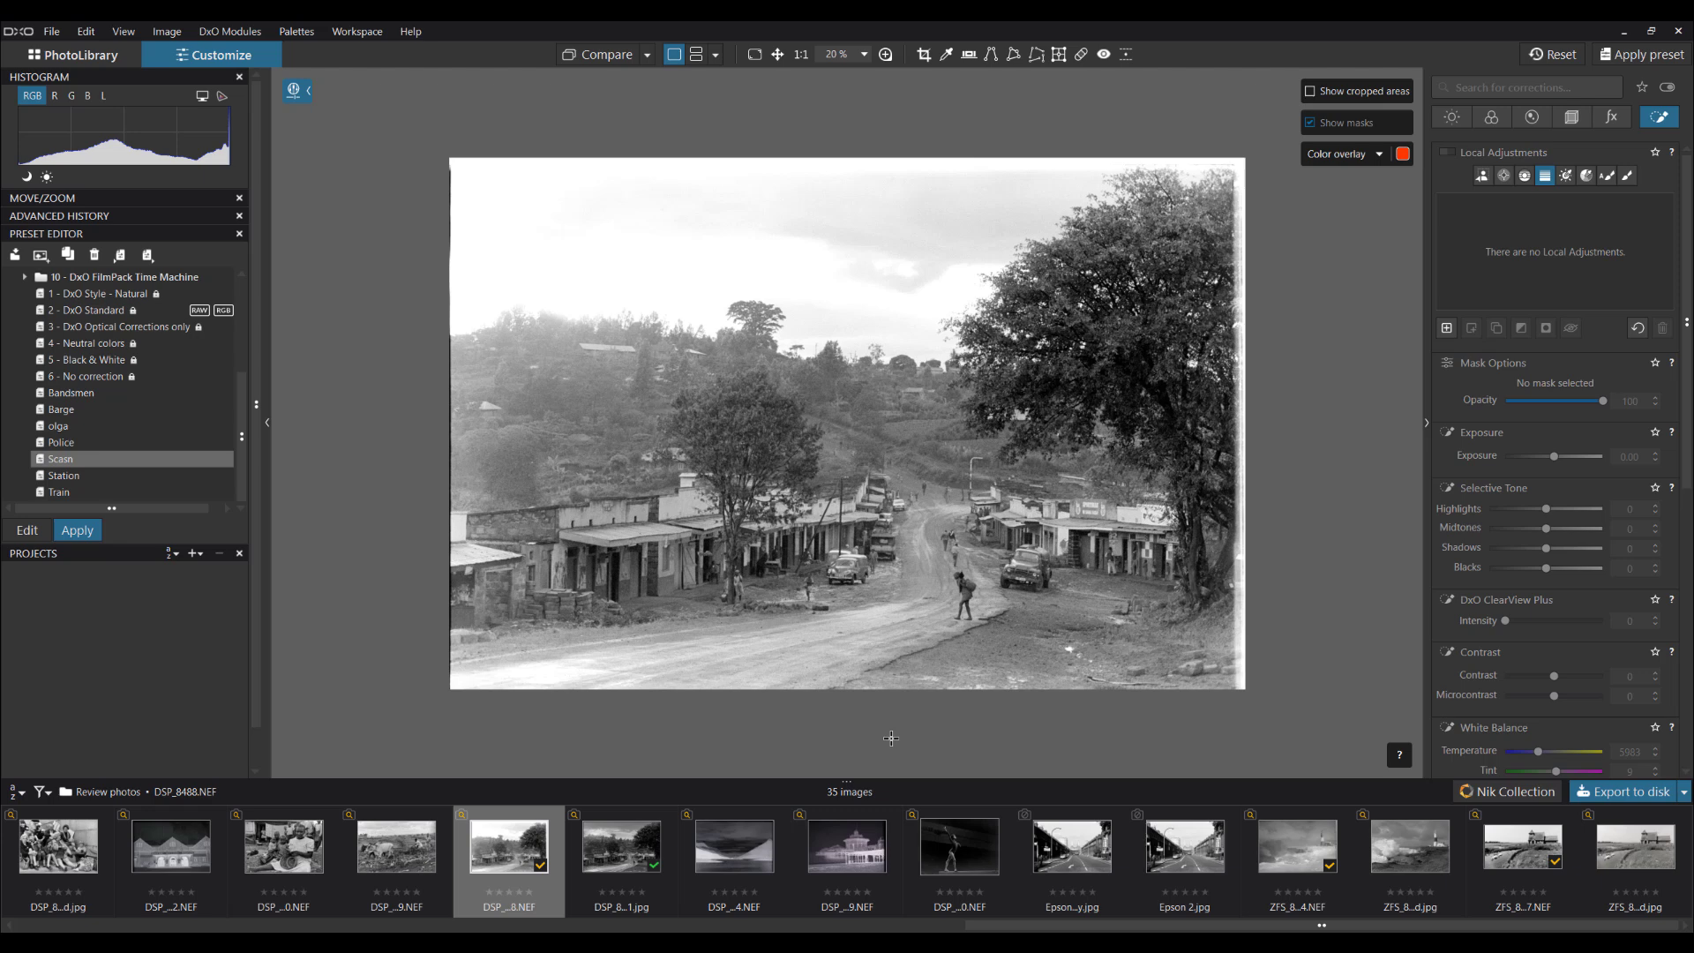
drag(891, 738, 892, 610)
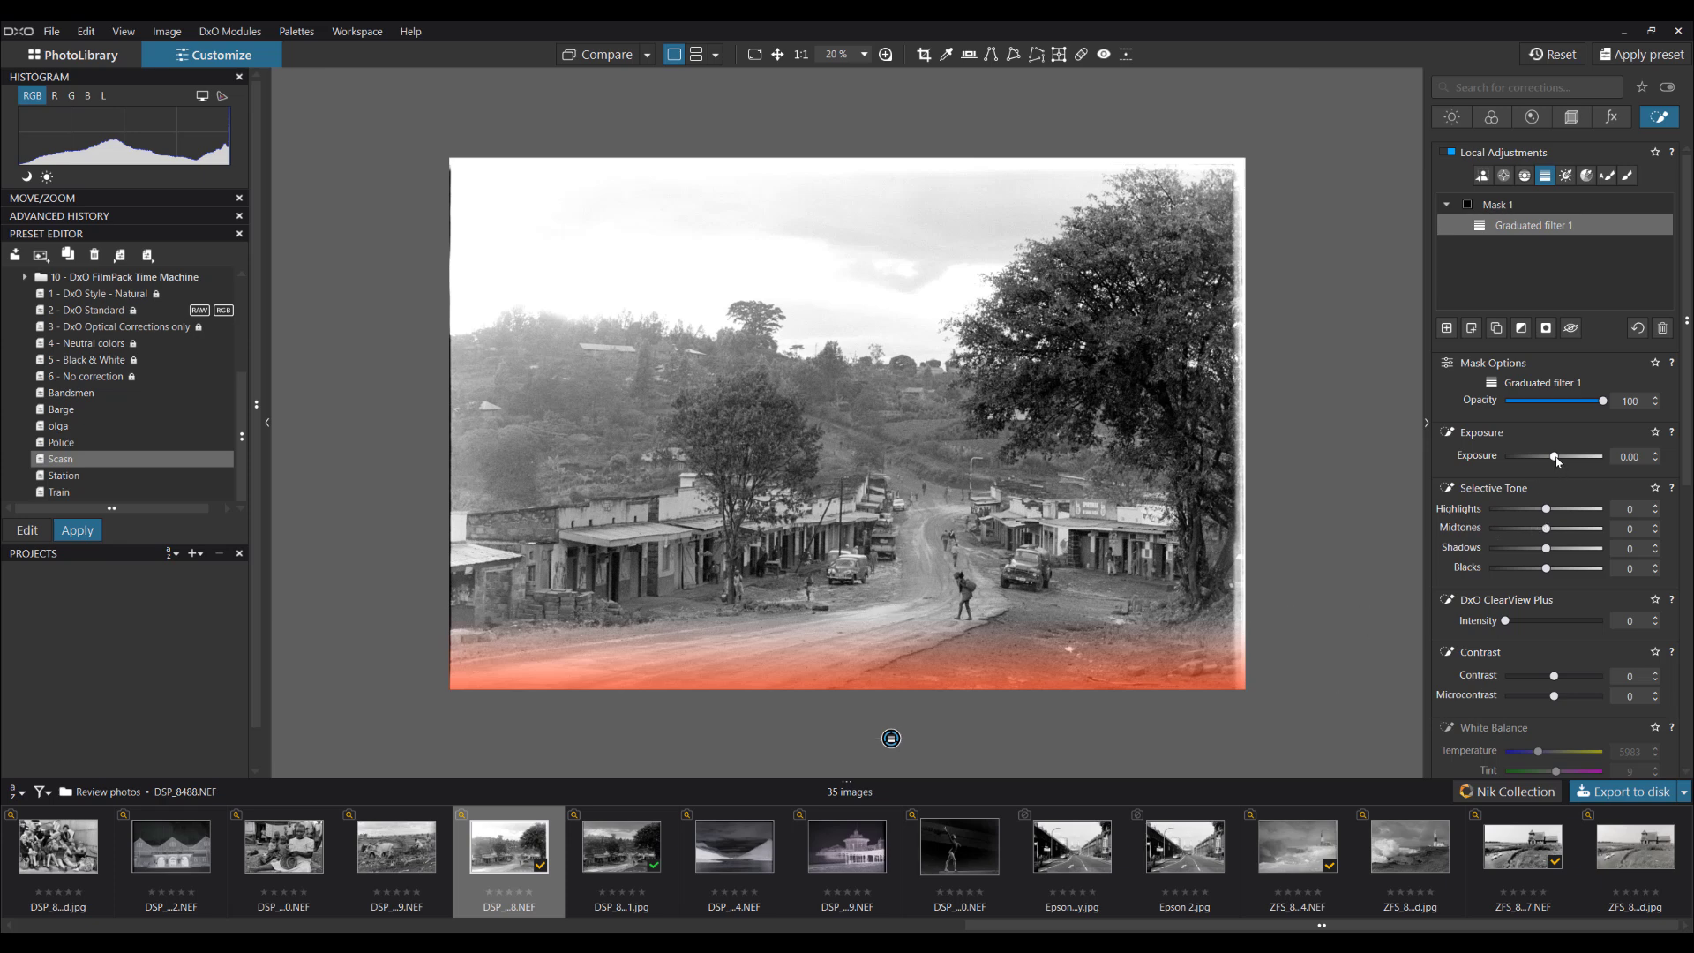
drag(1555, 459, 1542, 466)
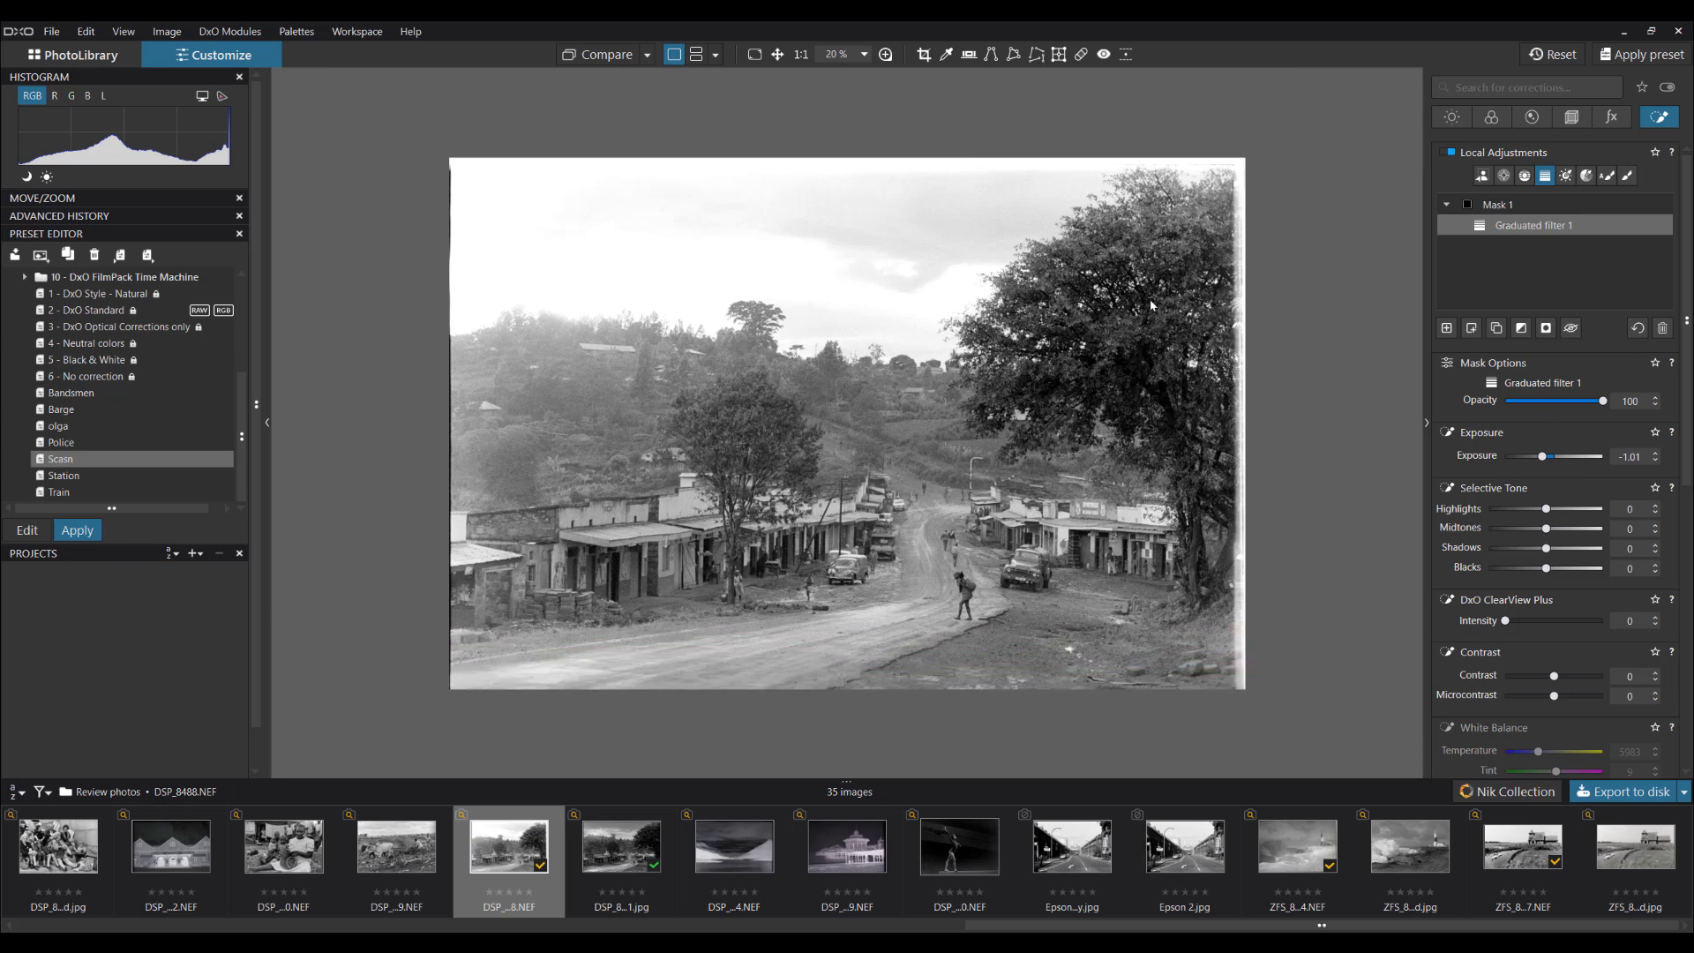
Step: Add graduated filters along the left and right edges, undoing a trial Blacks change
mouse_move(400, 450)
drag(377, 448, 519, 442)
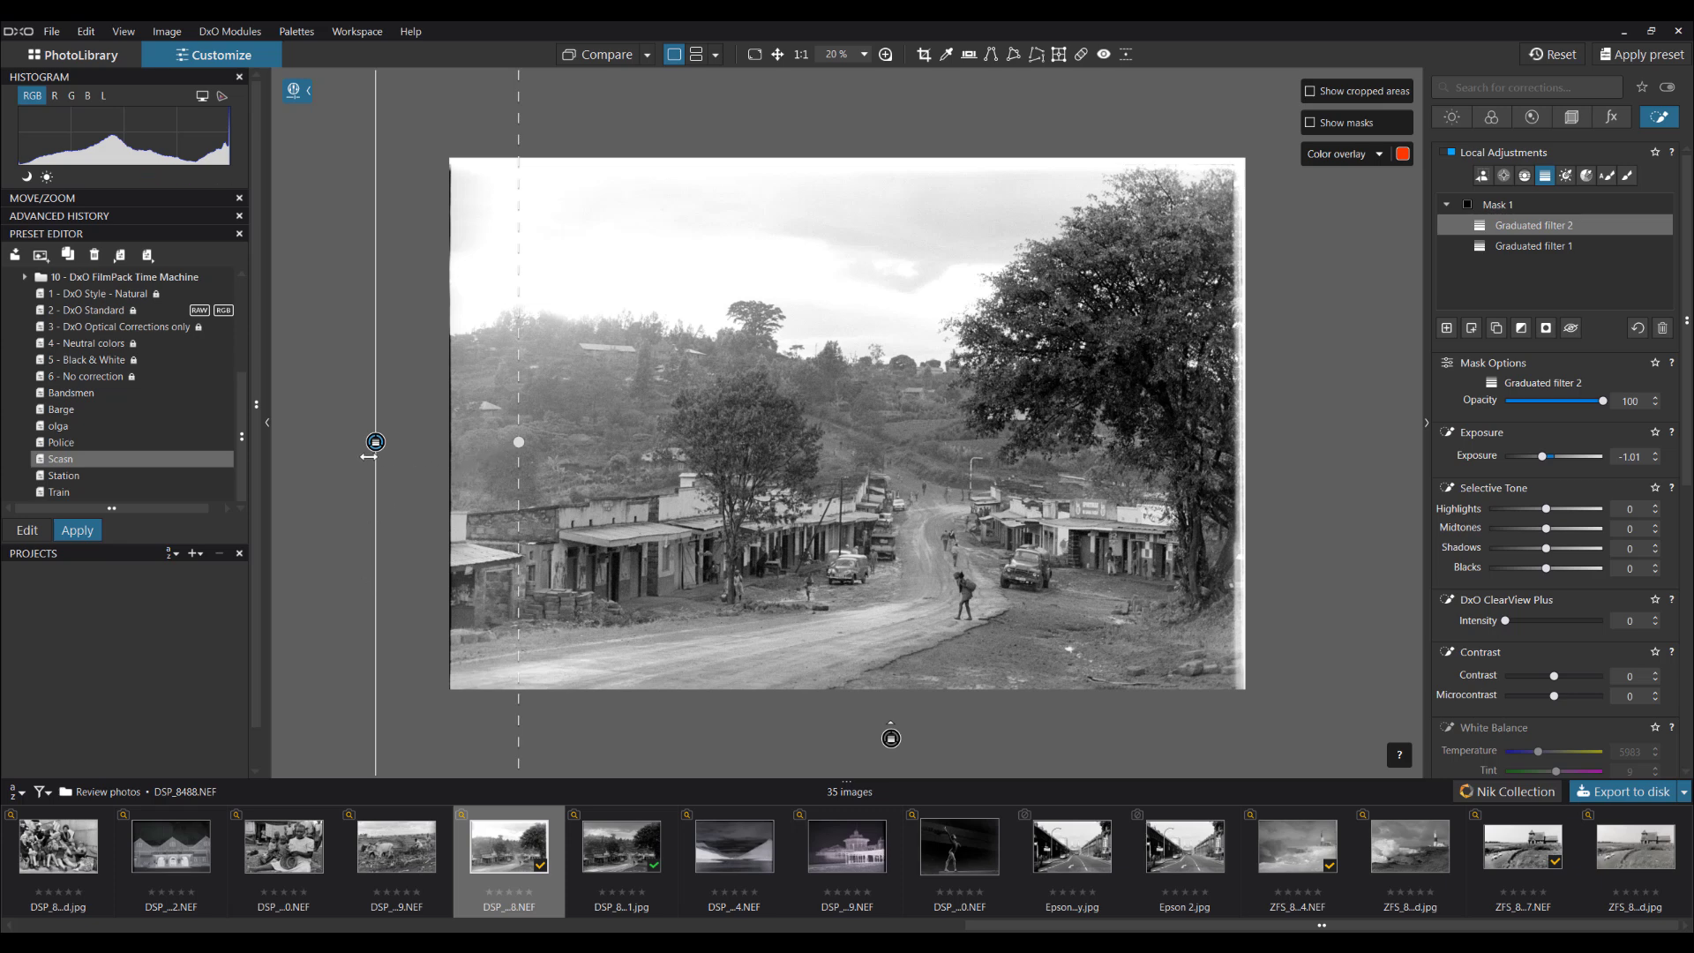
mouse_move(375, 443)
mouse_move(376, 443)
mouse_down()
mouse_move(418, 443)
mouse_move(402, 444)
mouse_up()
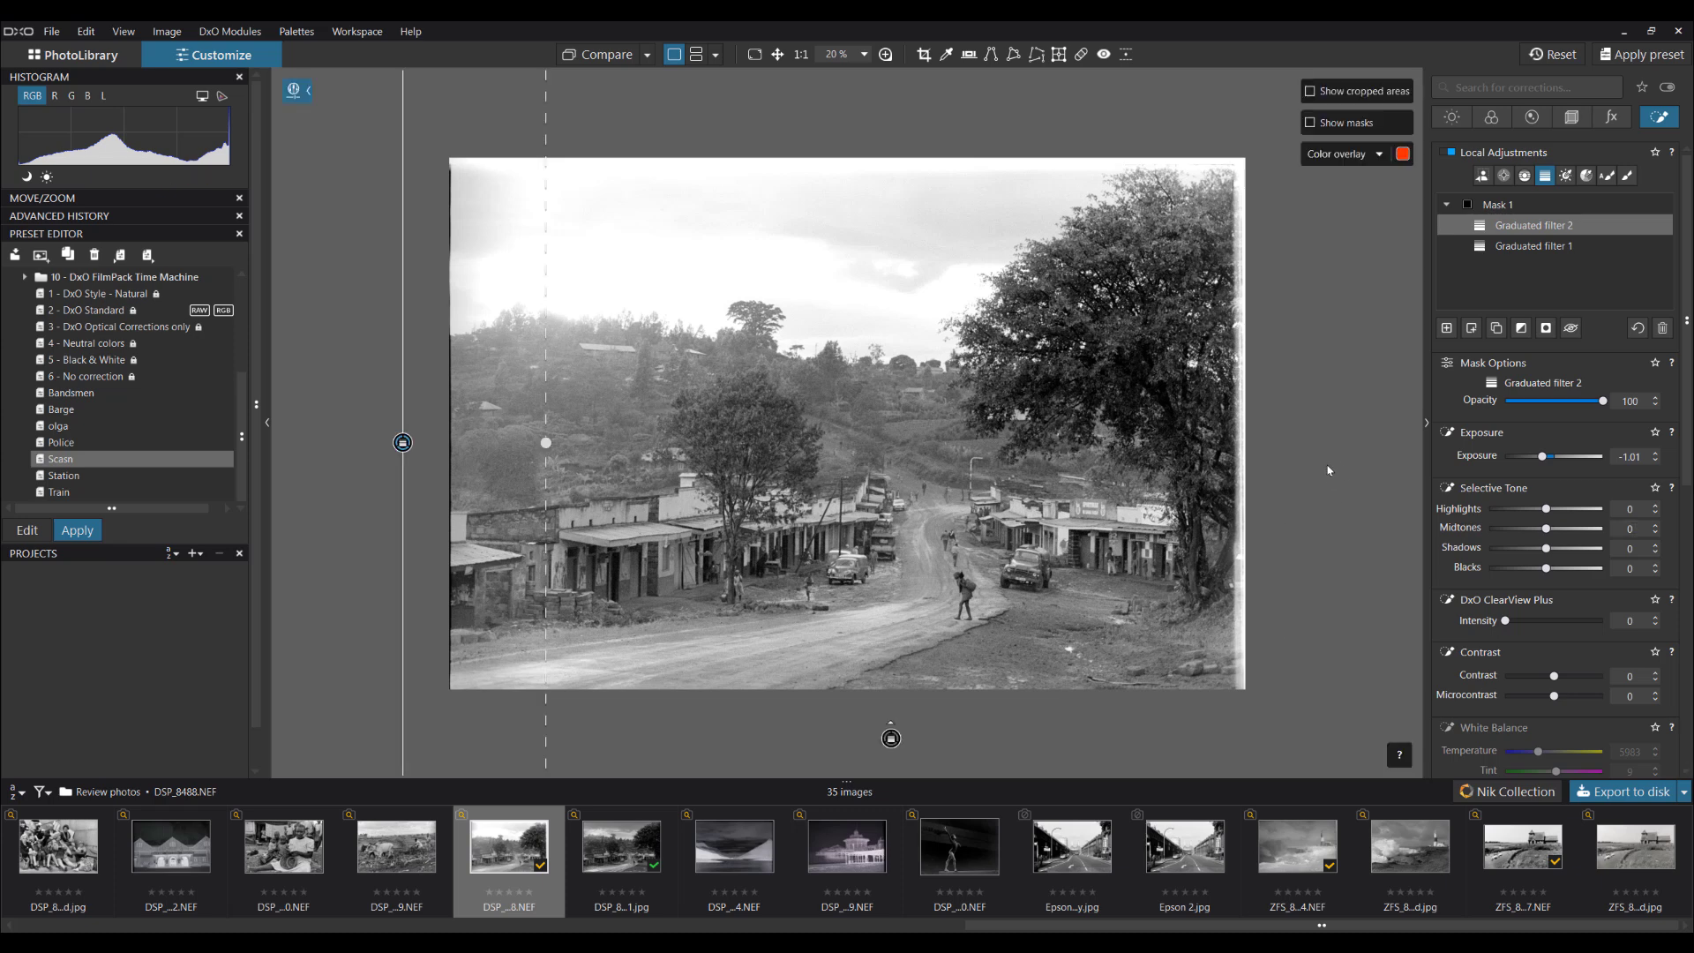
drag(1328, 472, 1184, 466)
drag(1325, 465, 1304, 469)
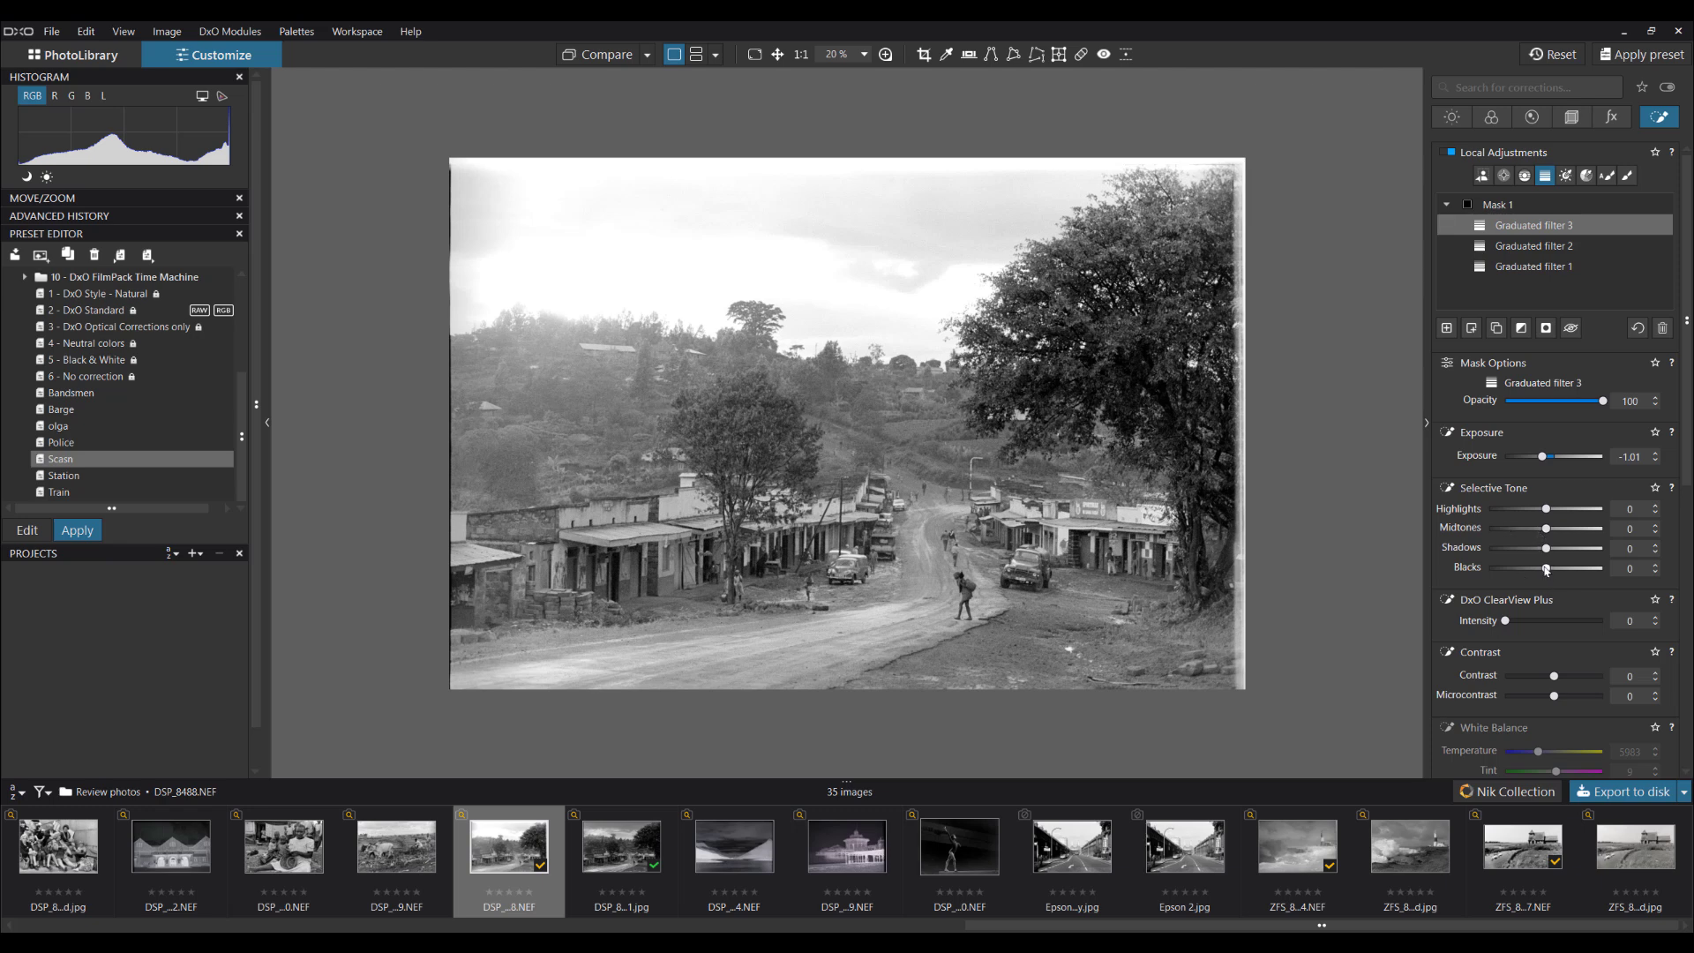
drag(1546, 569, 1500, 573)
key(ctrl+z)
Step: Add Mask 2 and drag a control line from the top edge, ending it at the horizon
click(1448, 329)
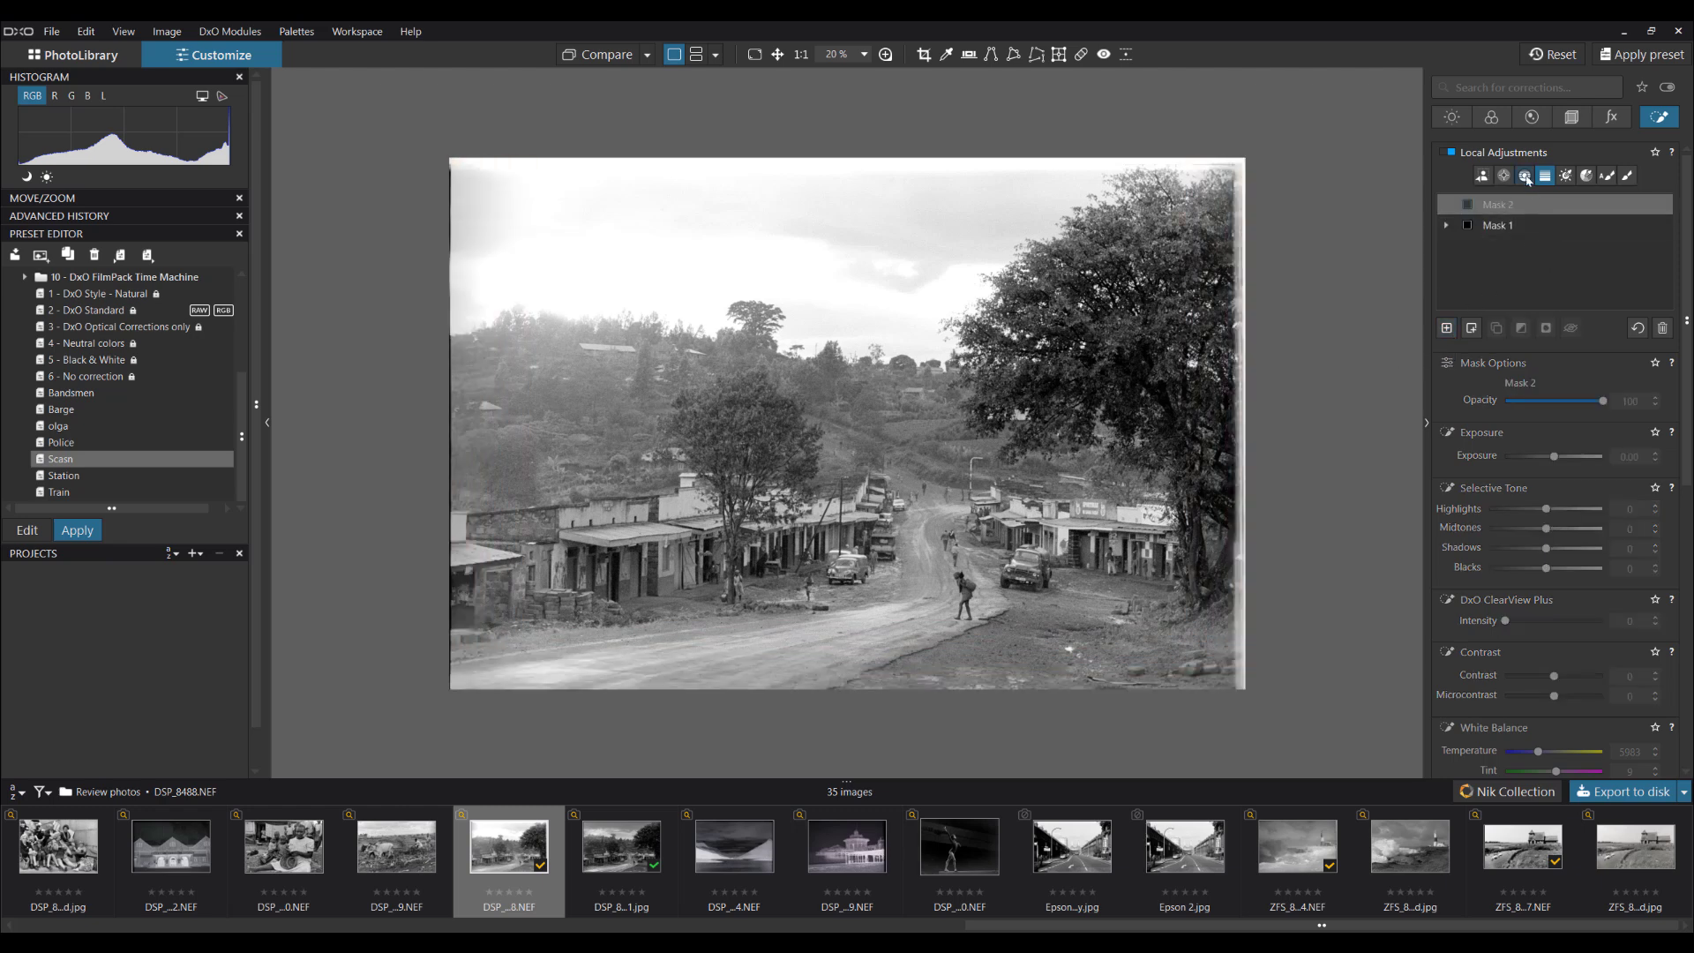
click(1525, 178)
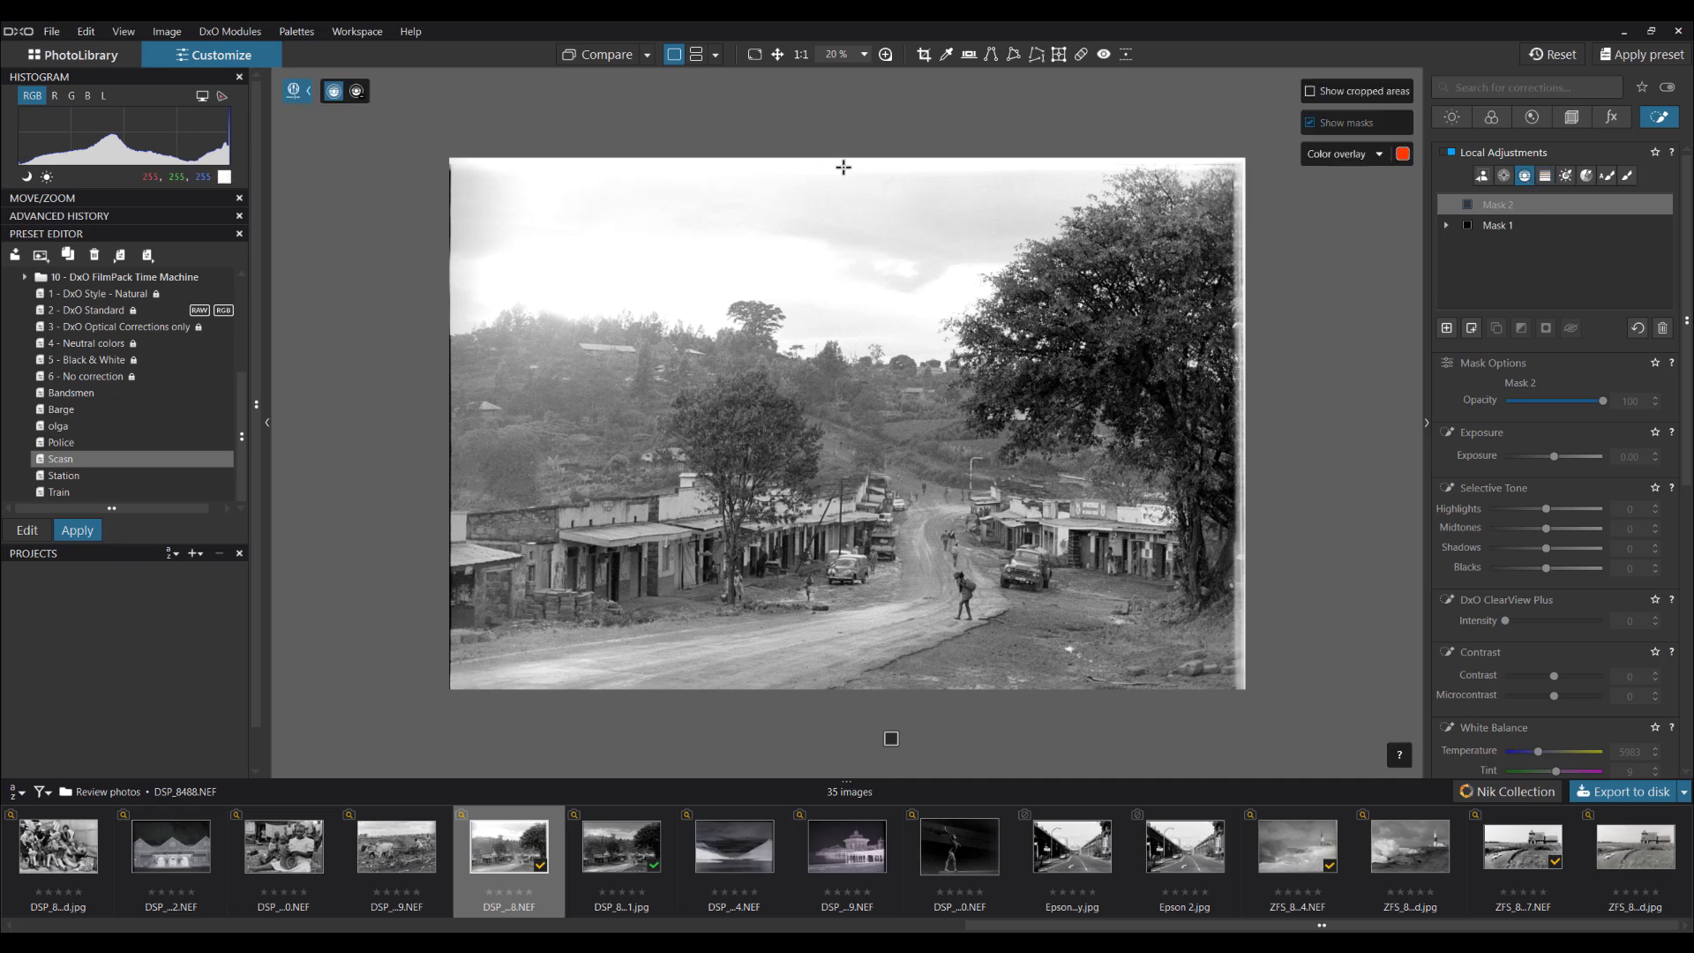
drag(839, 166, 840, 479)
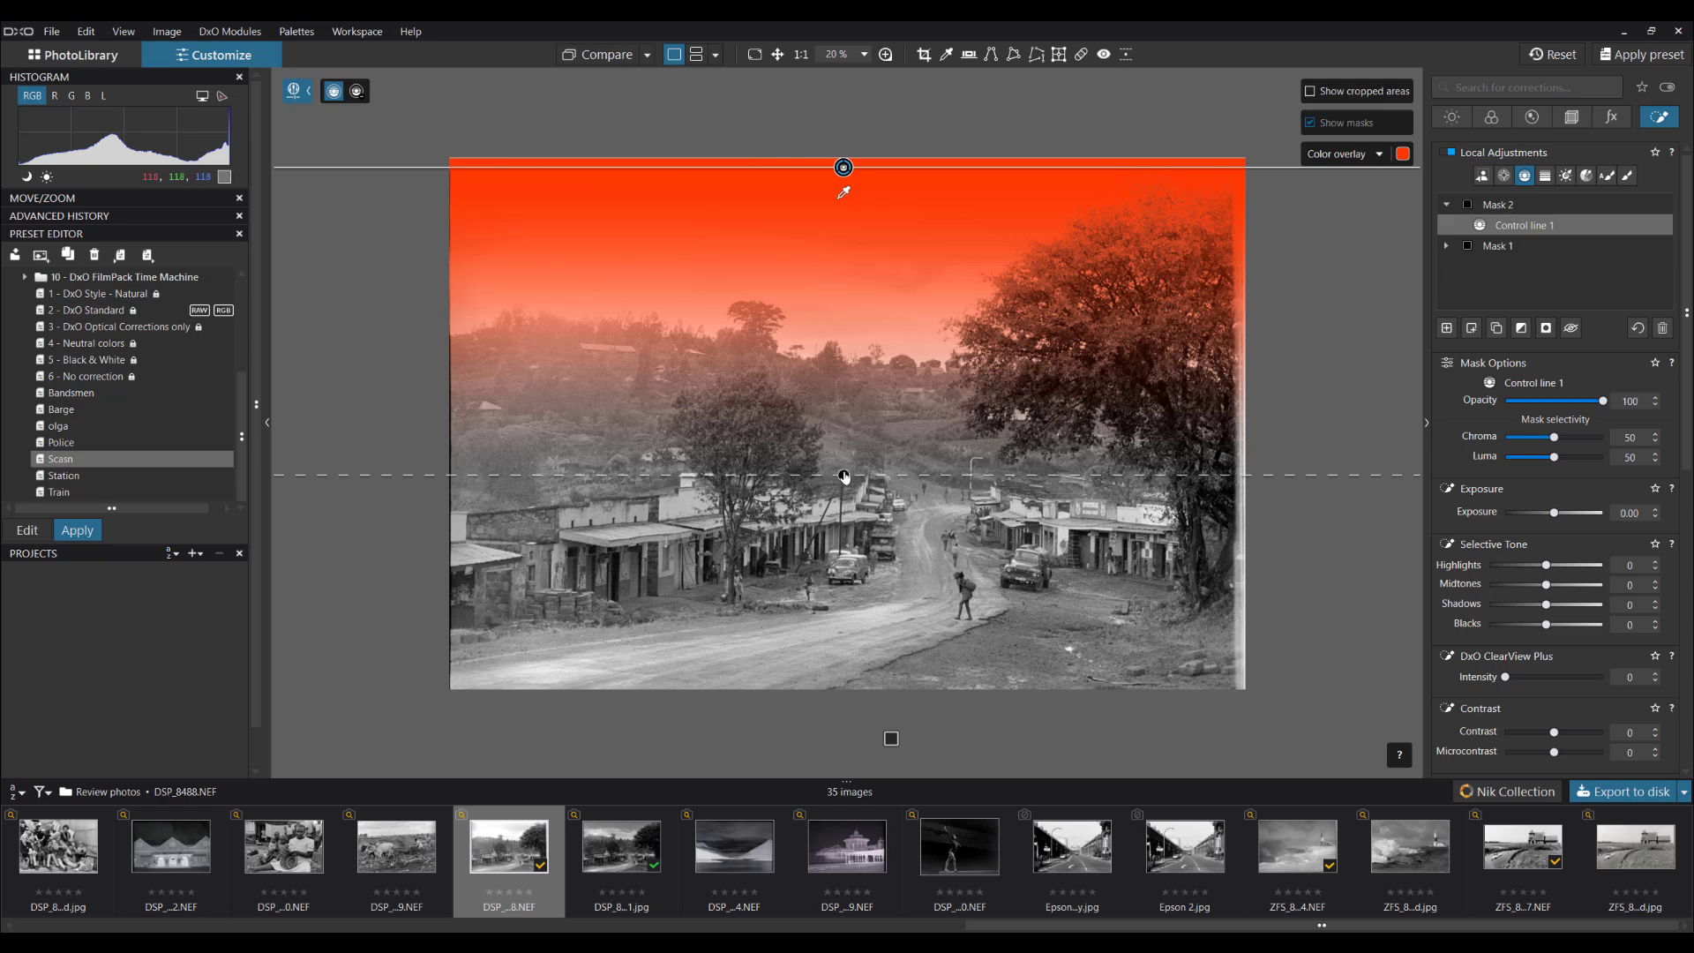
drag(844, 476, 844, 519)
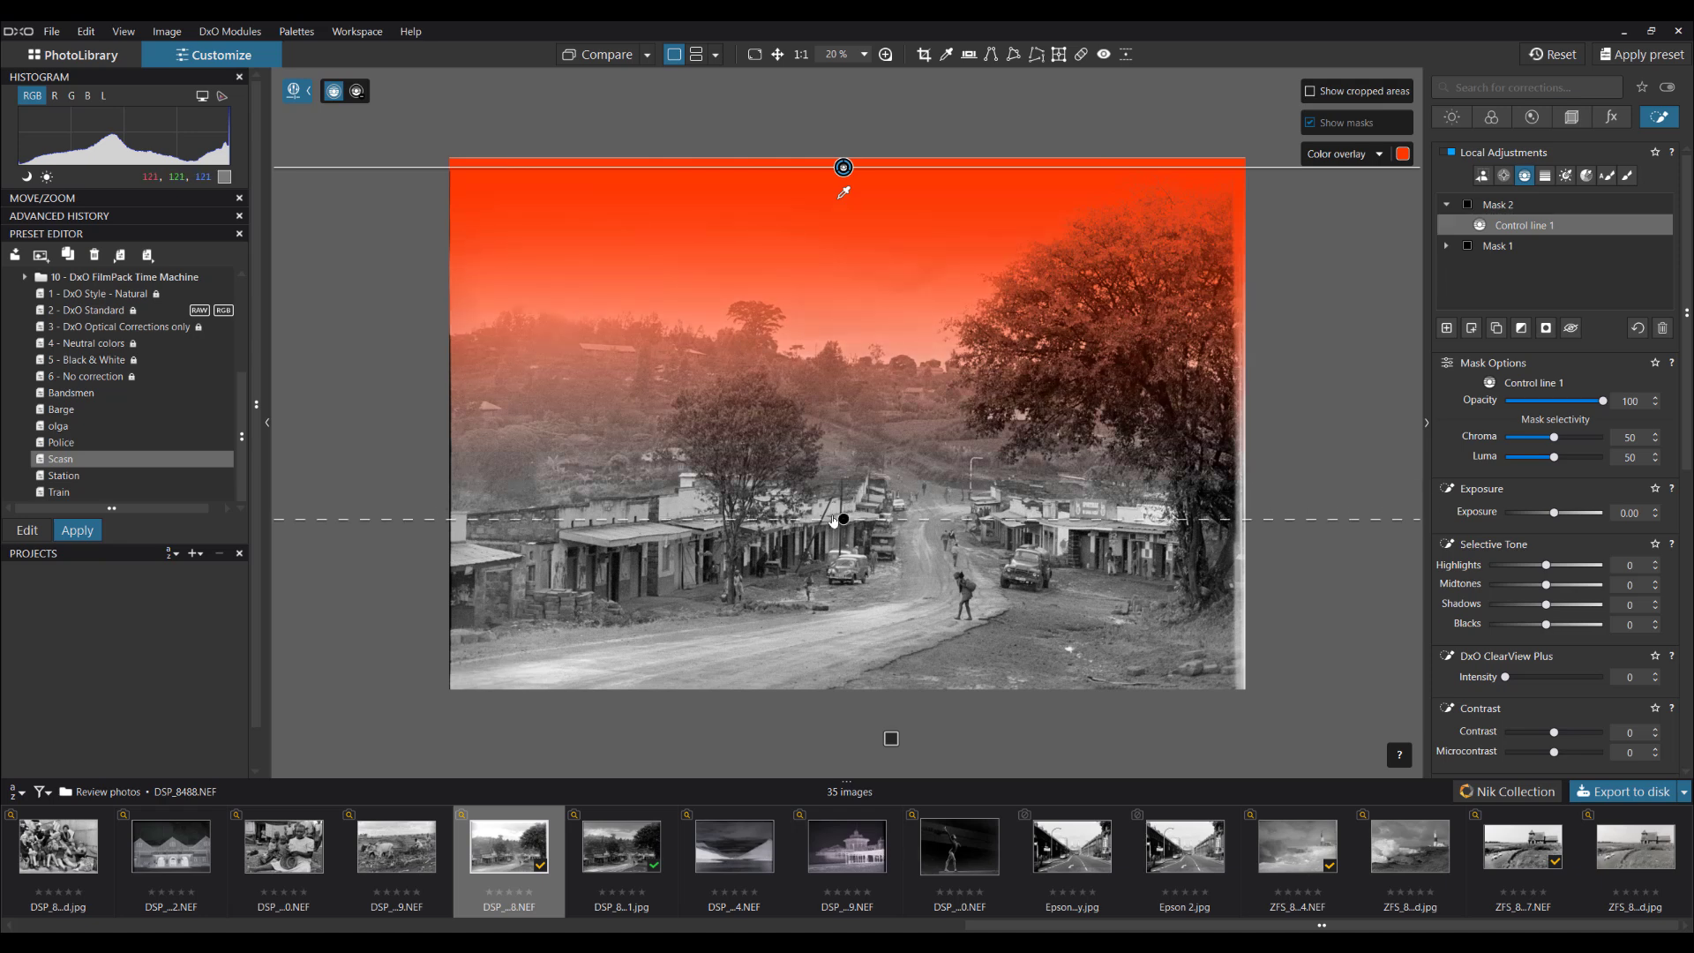
Step: Show the mask in Black & White and raise the control line's Luma selectivity to 69
click(1382, 156)
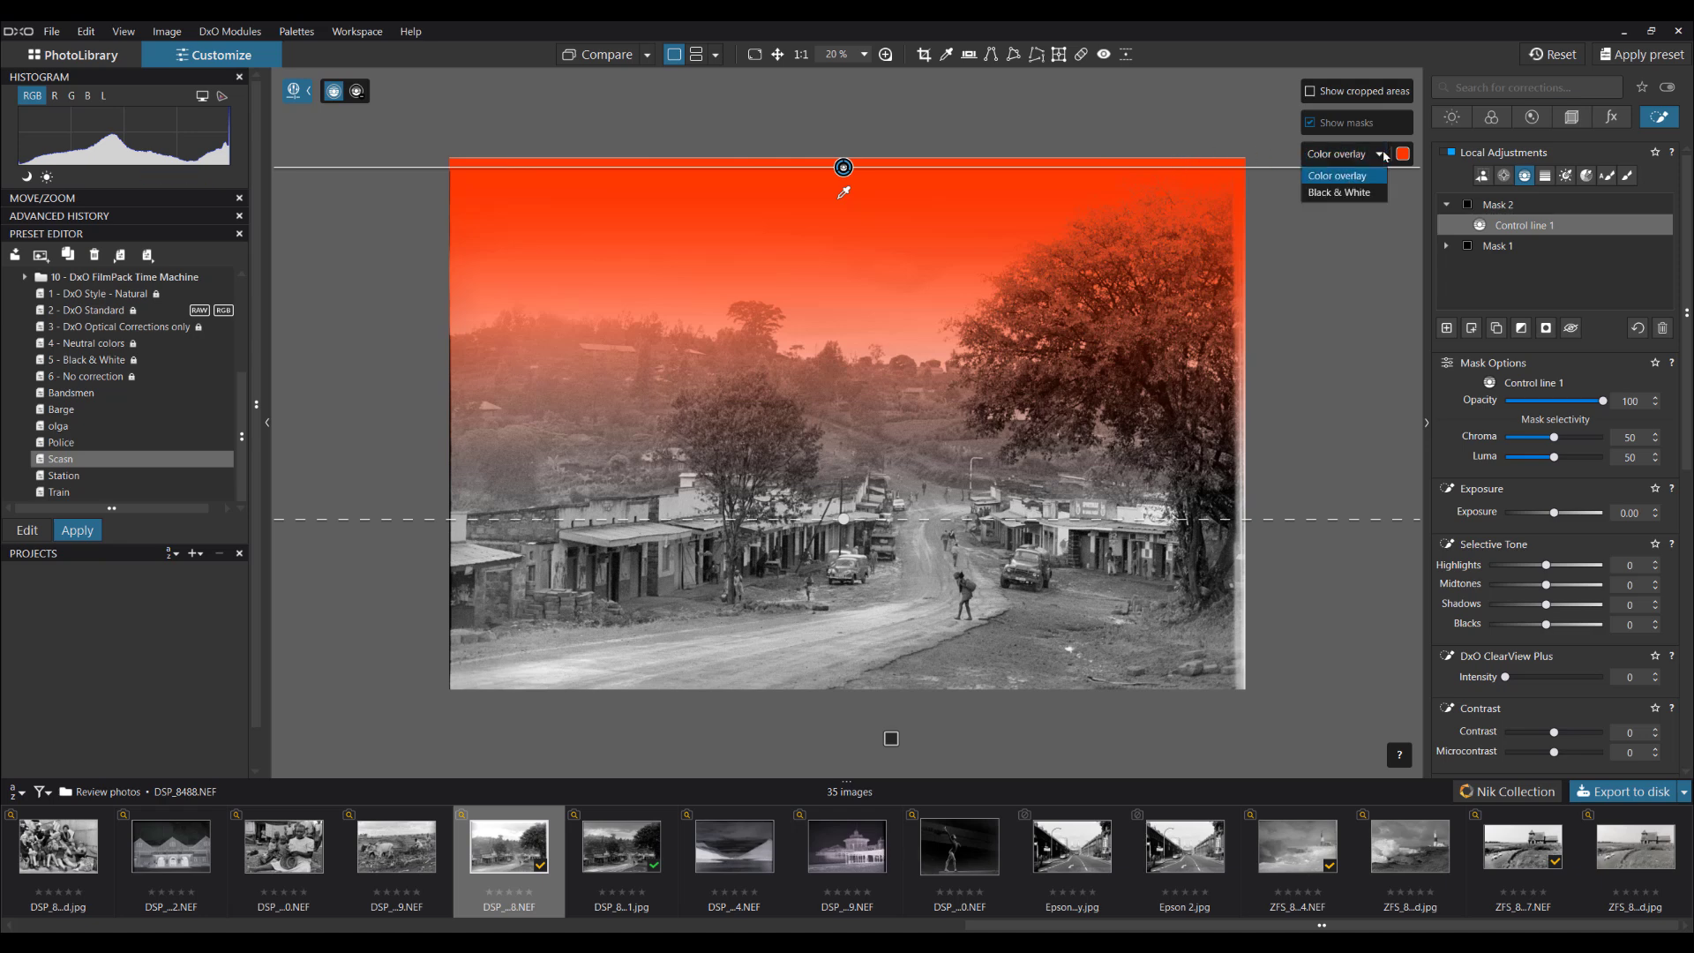
click(1361, 193)
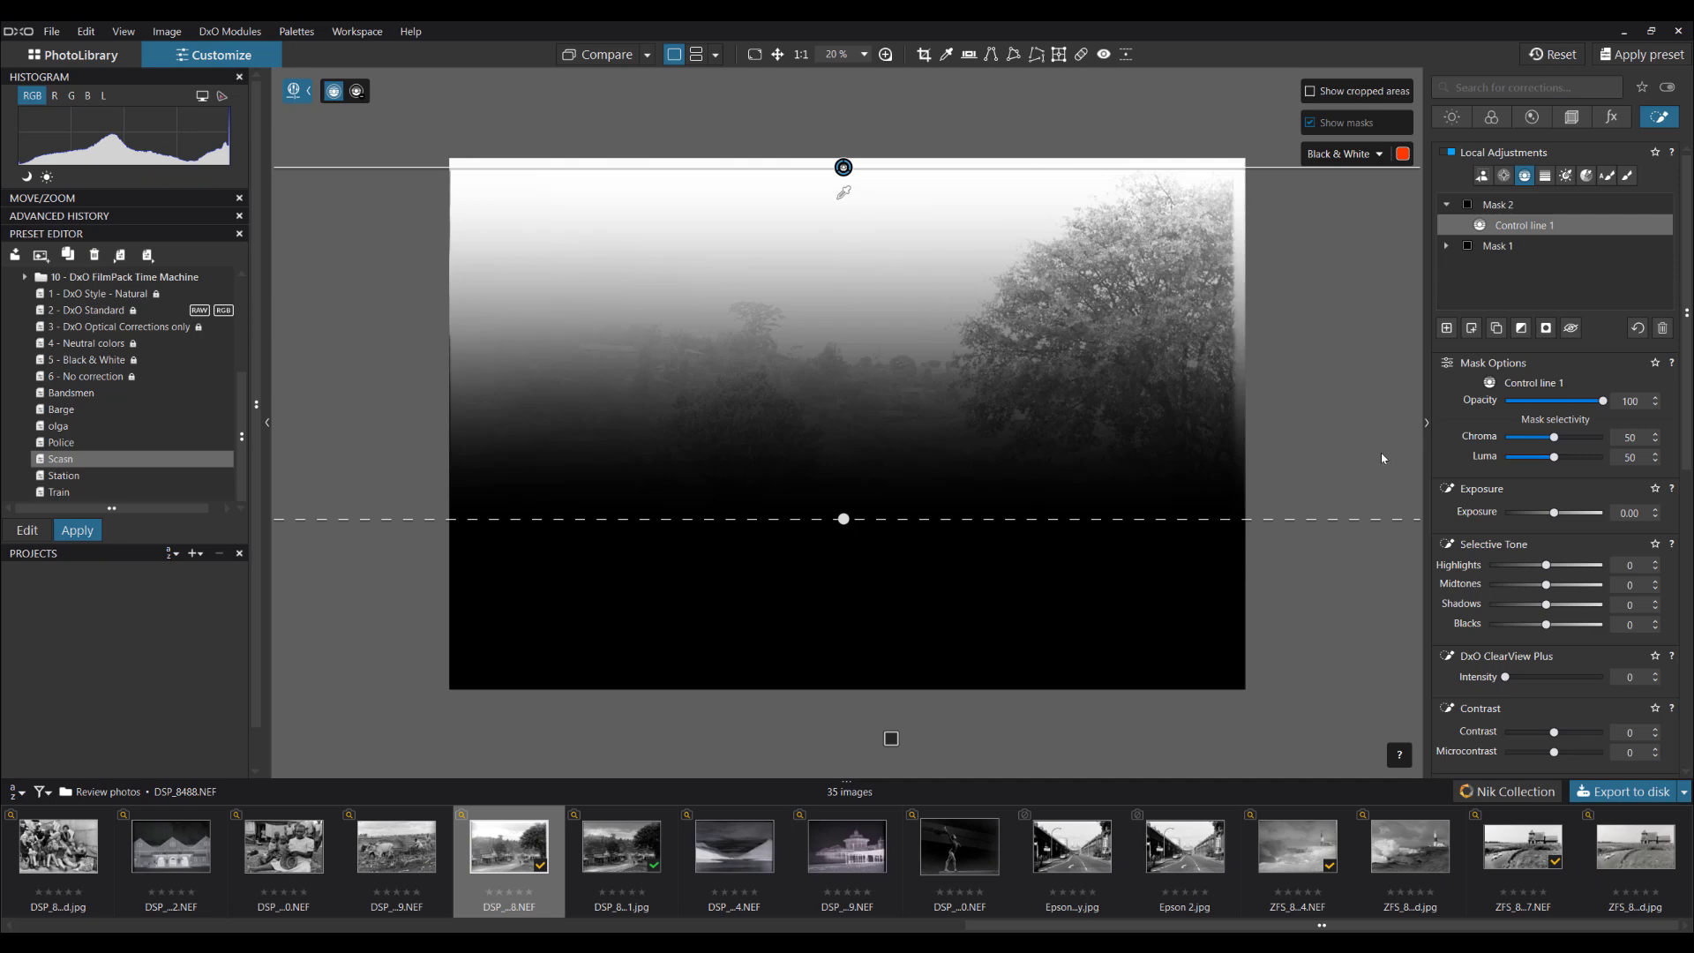
click(845, 194)
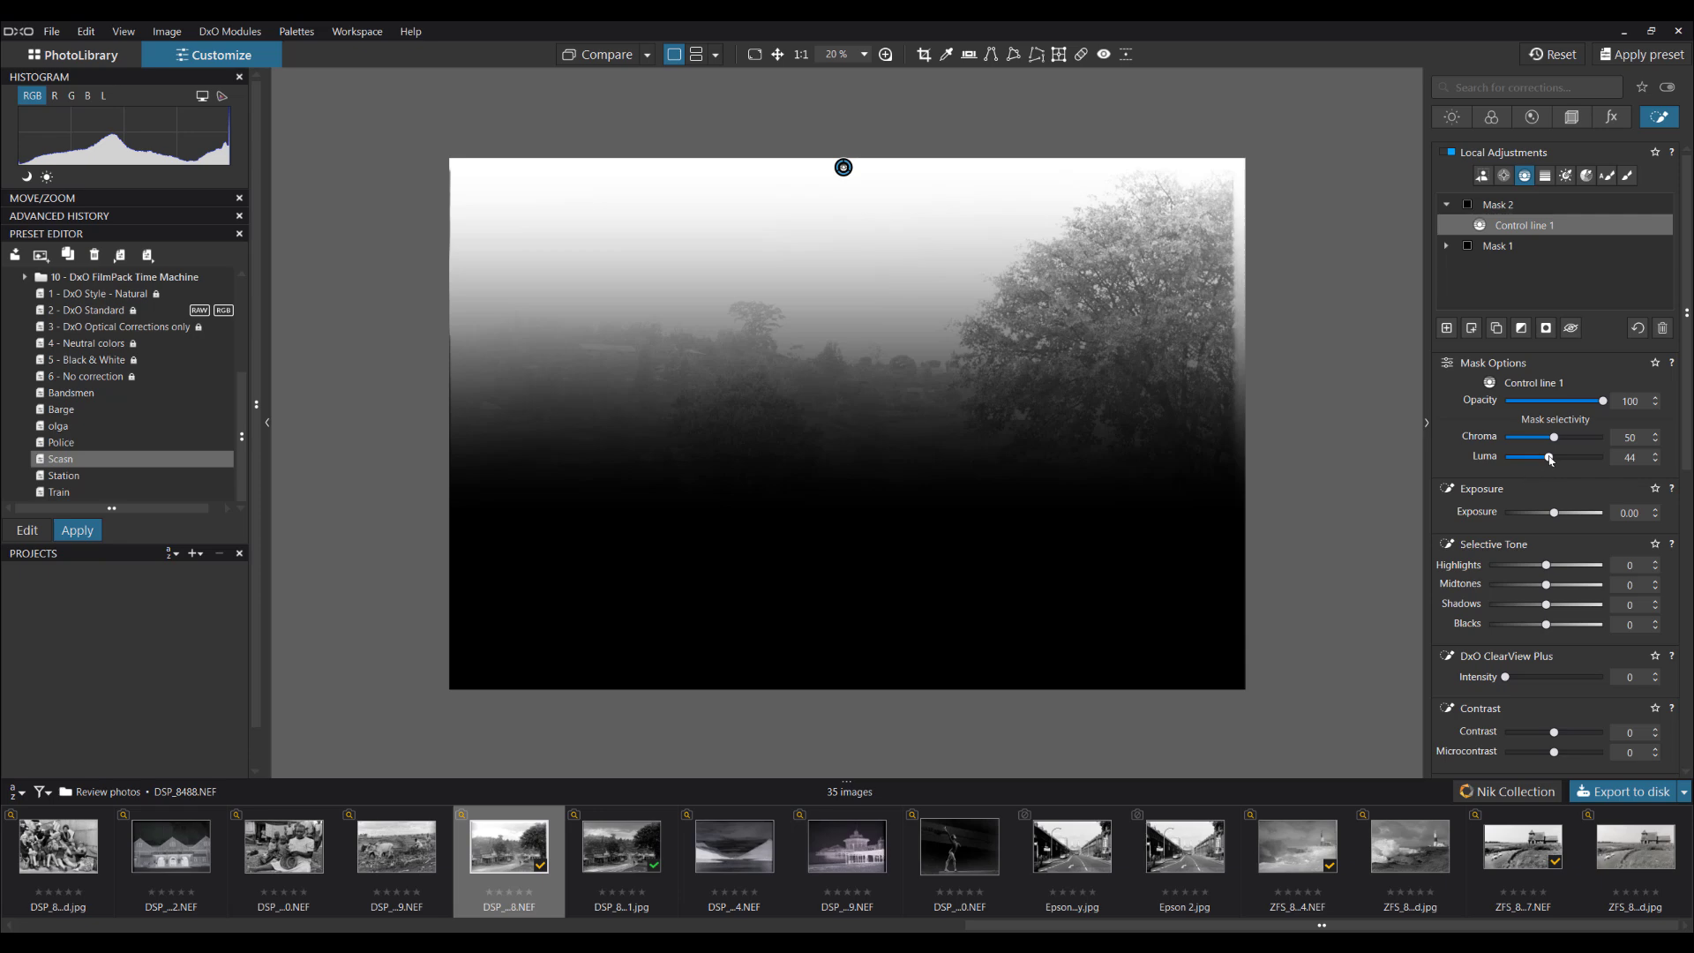
drag(1550, 460, 1570, 466)
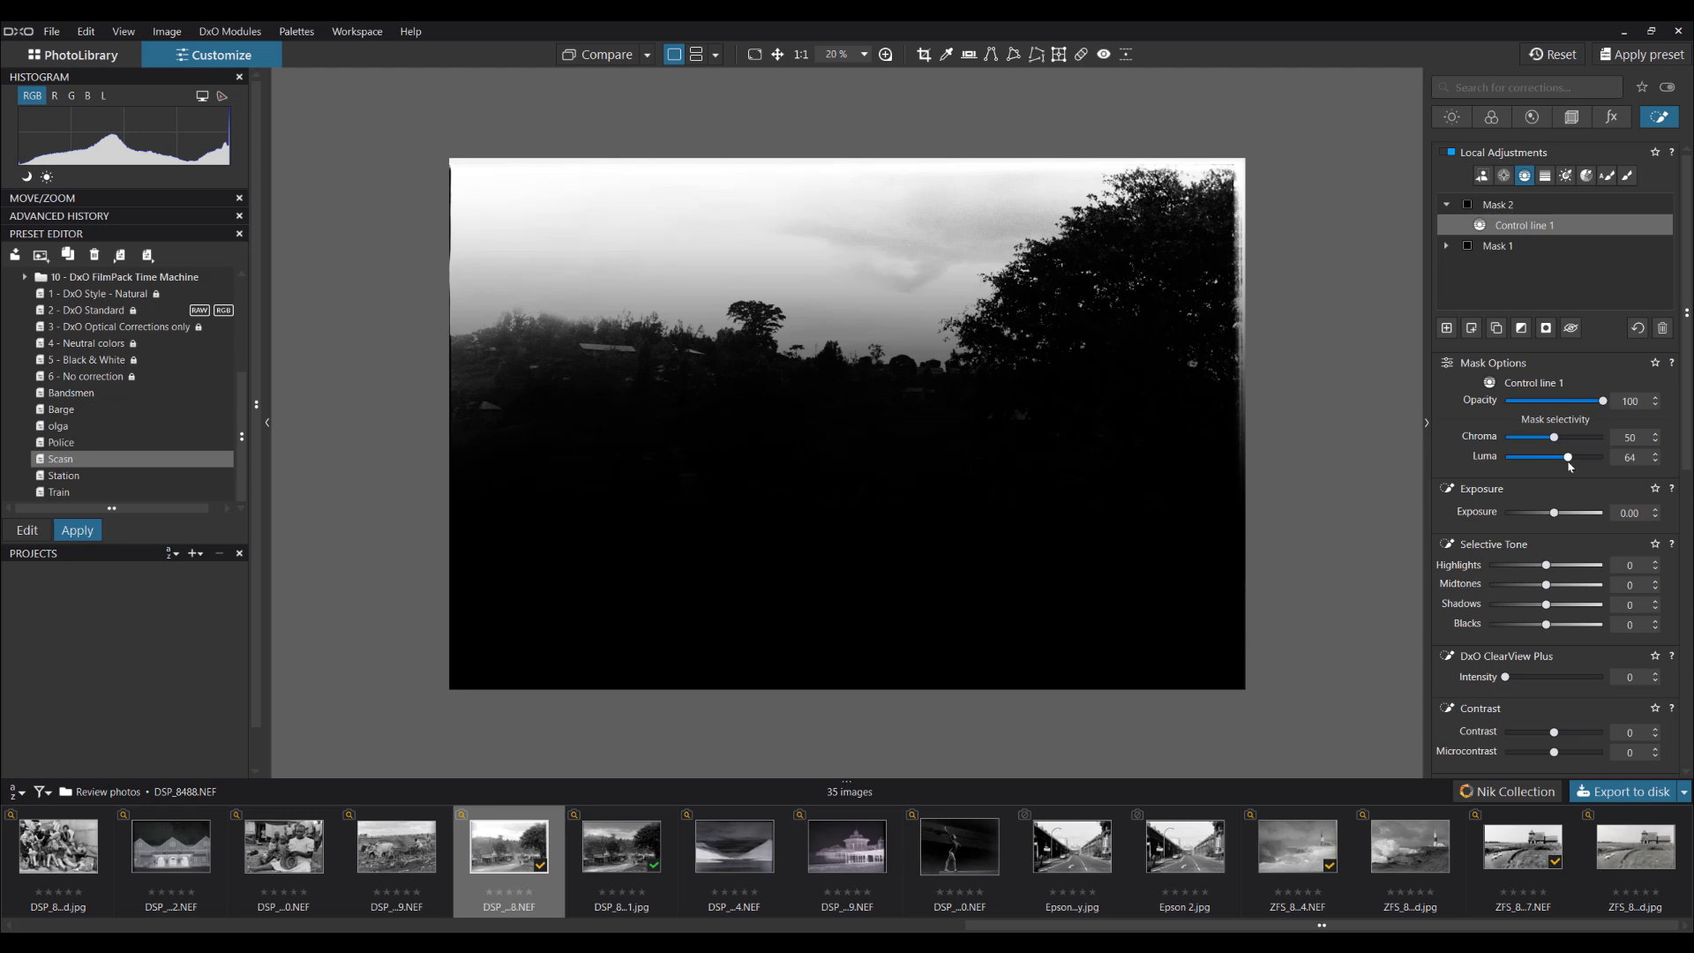
drag(1572, 466, 1575, 467)
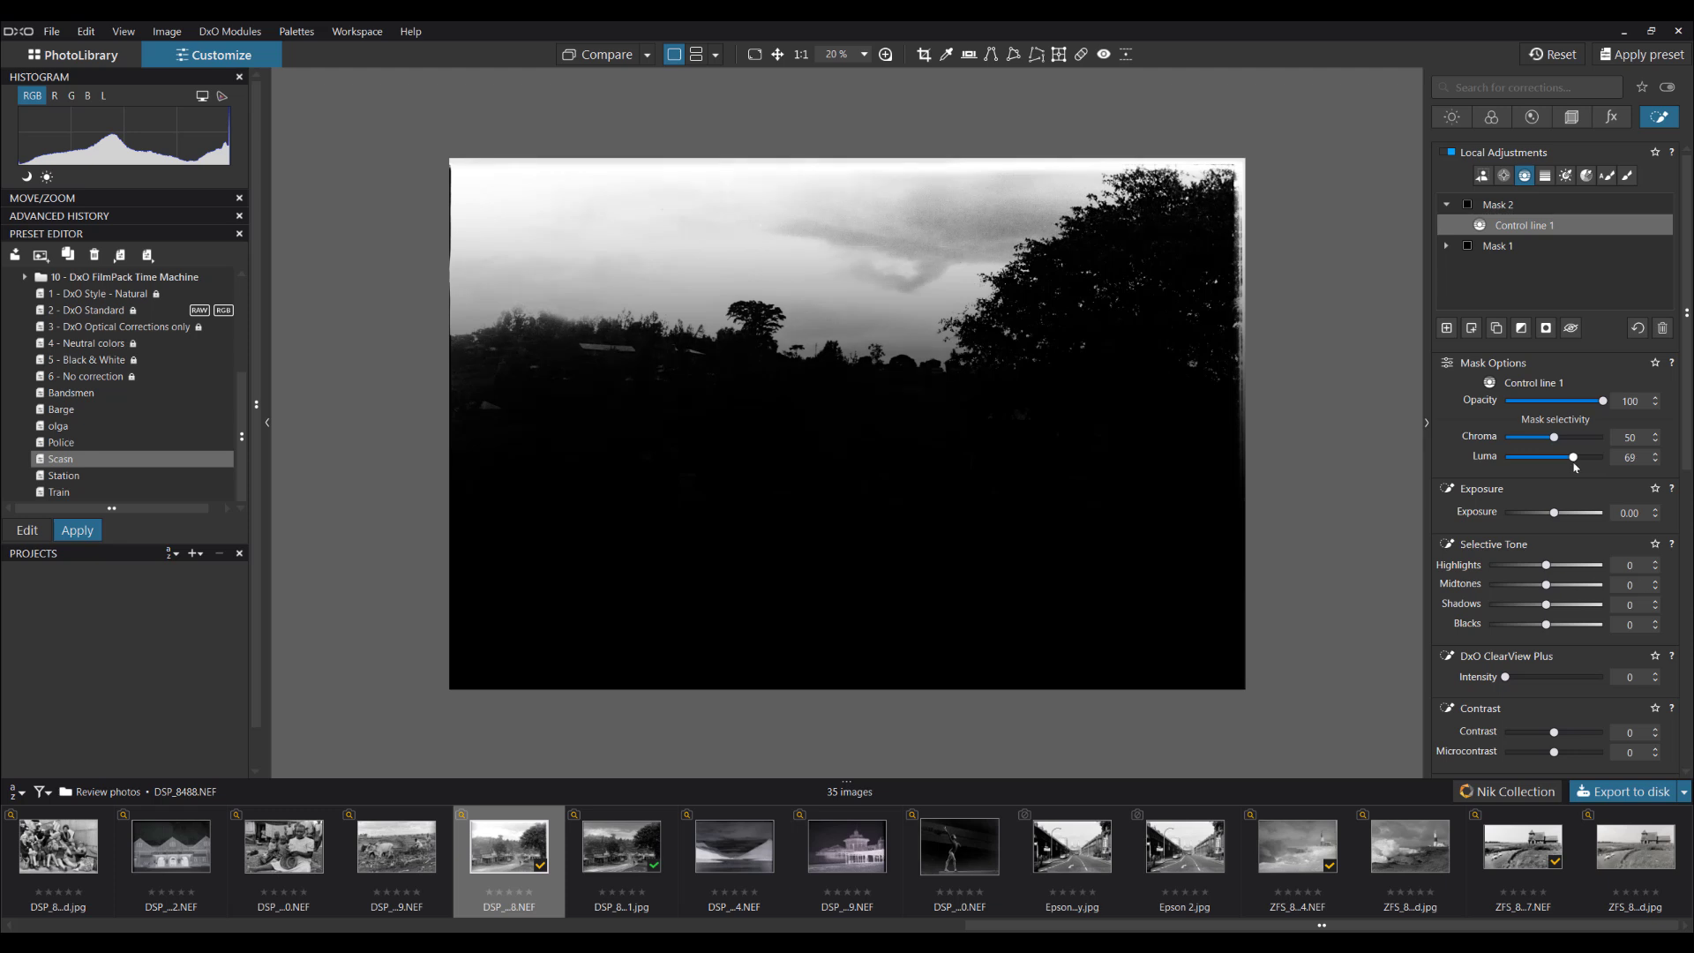
mouse_move(1333, 232)
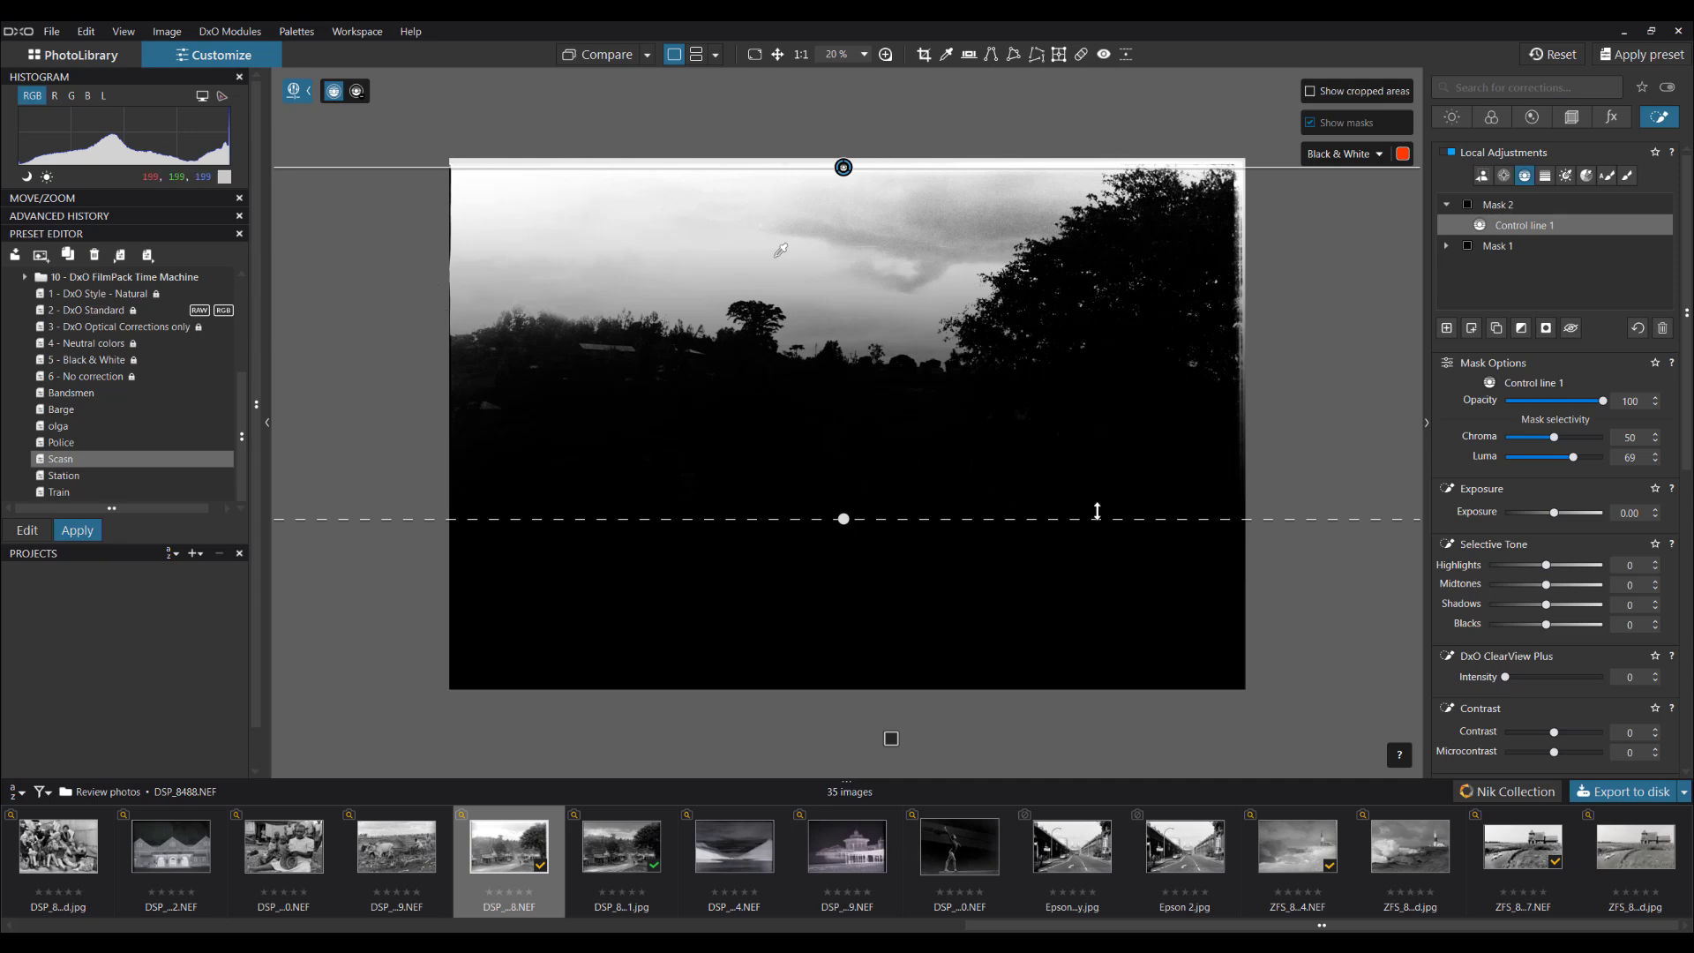
Step: Return to the red colour overlay, resample the sky with the pipette, and set Luma selectivity to 76
click(1382, 155)
click(1366, 177)
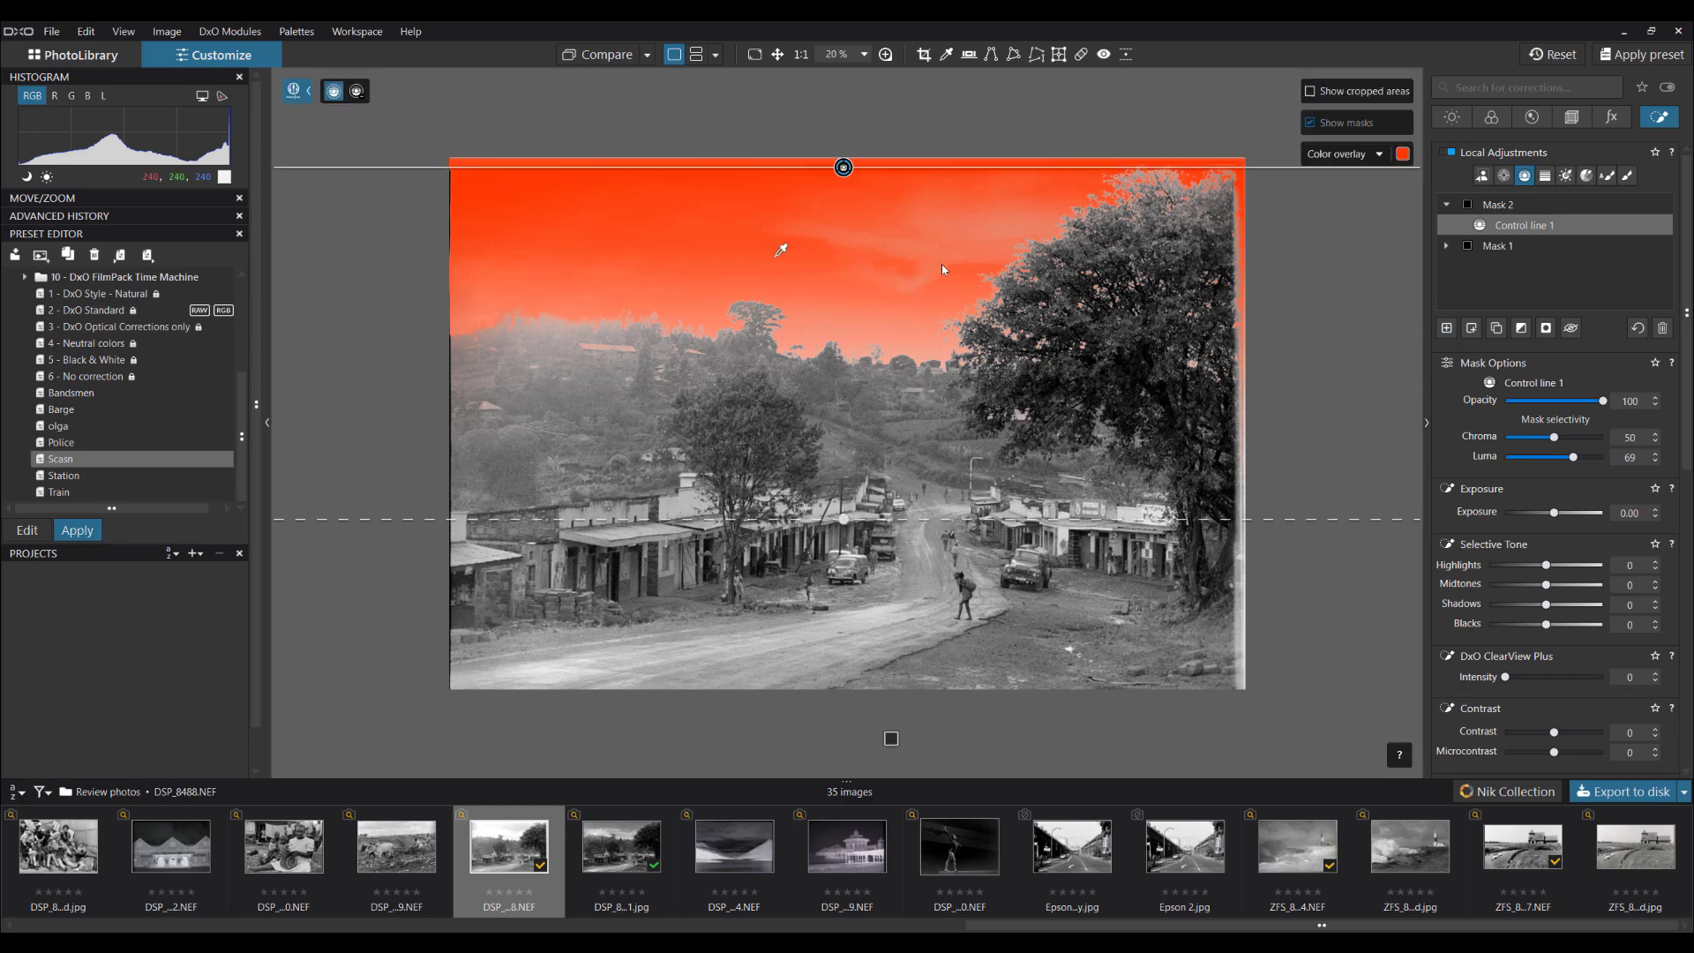
click(1403, 155)
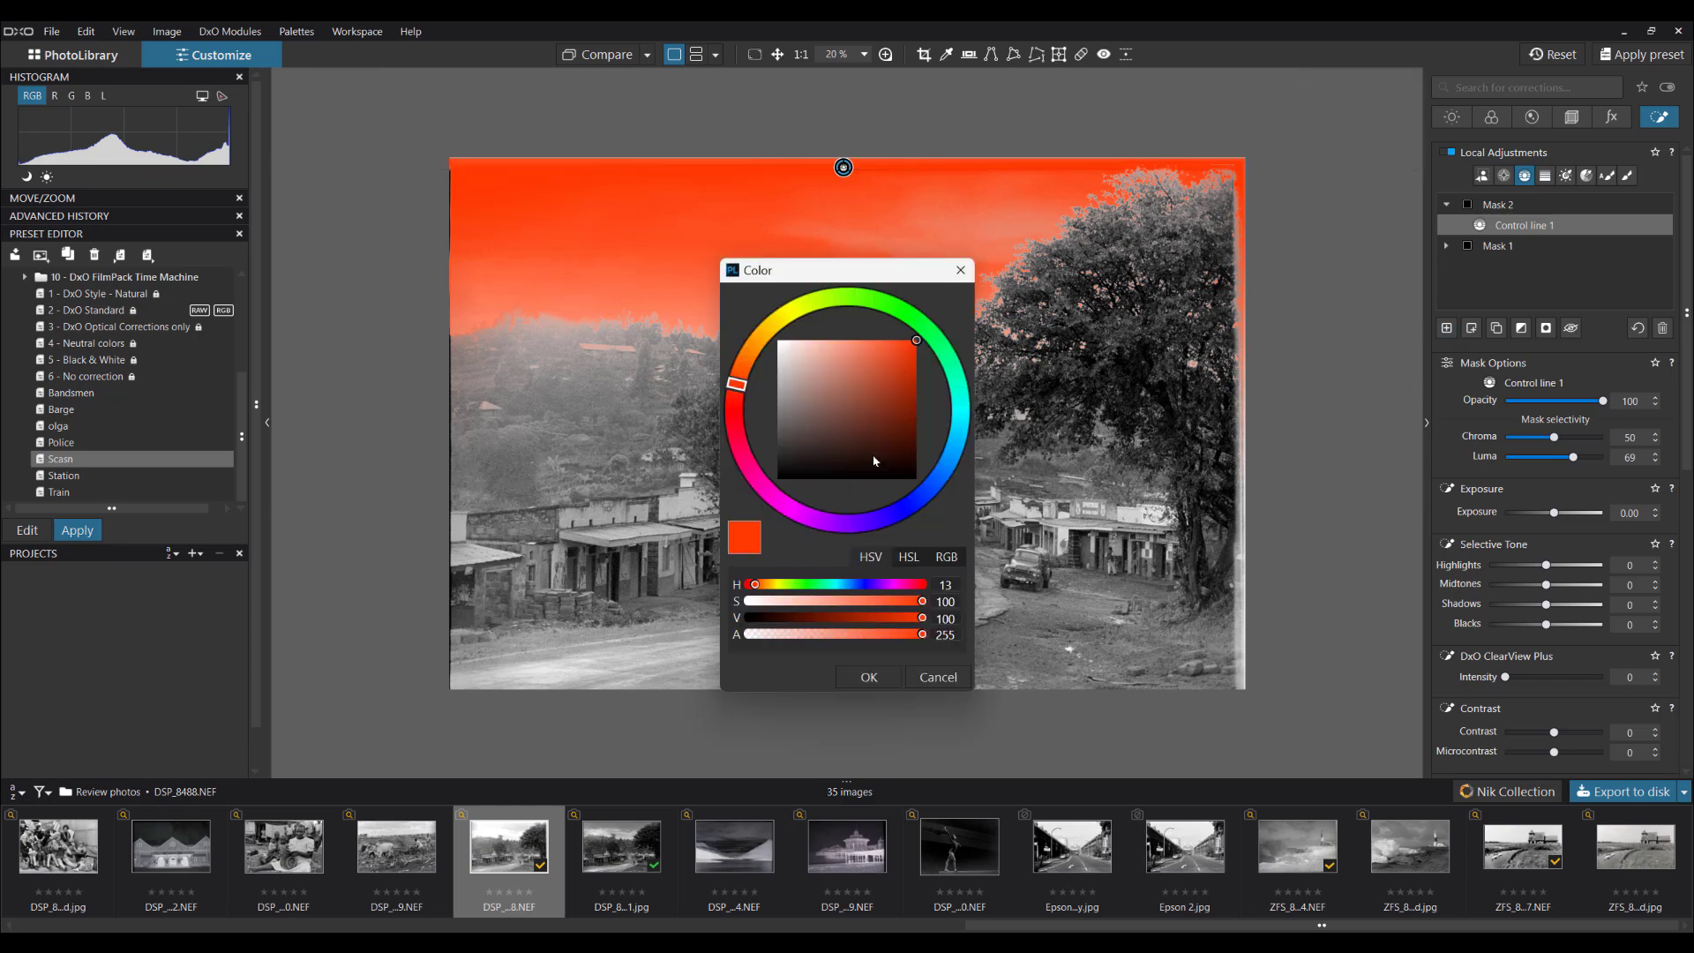
click(873, 685)
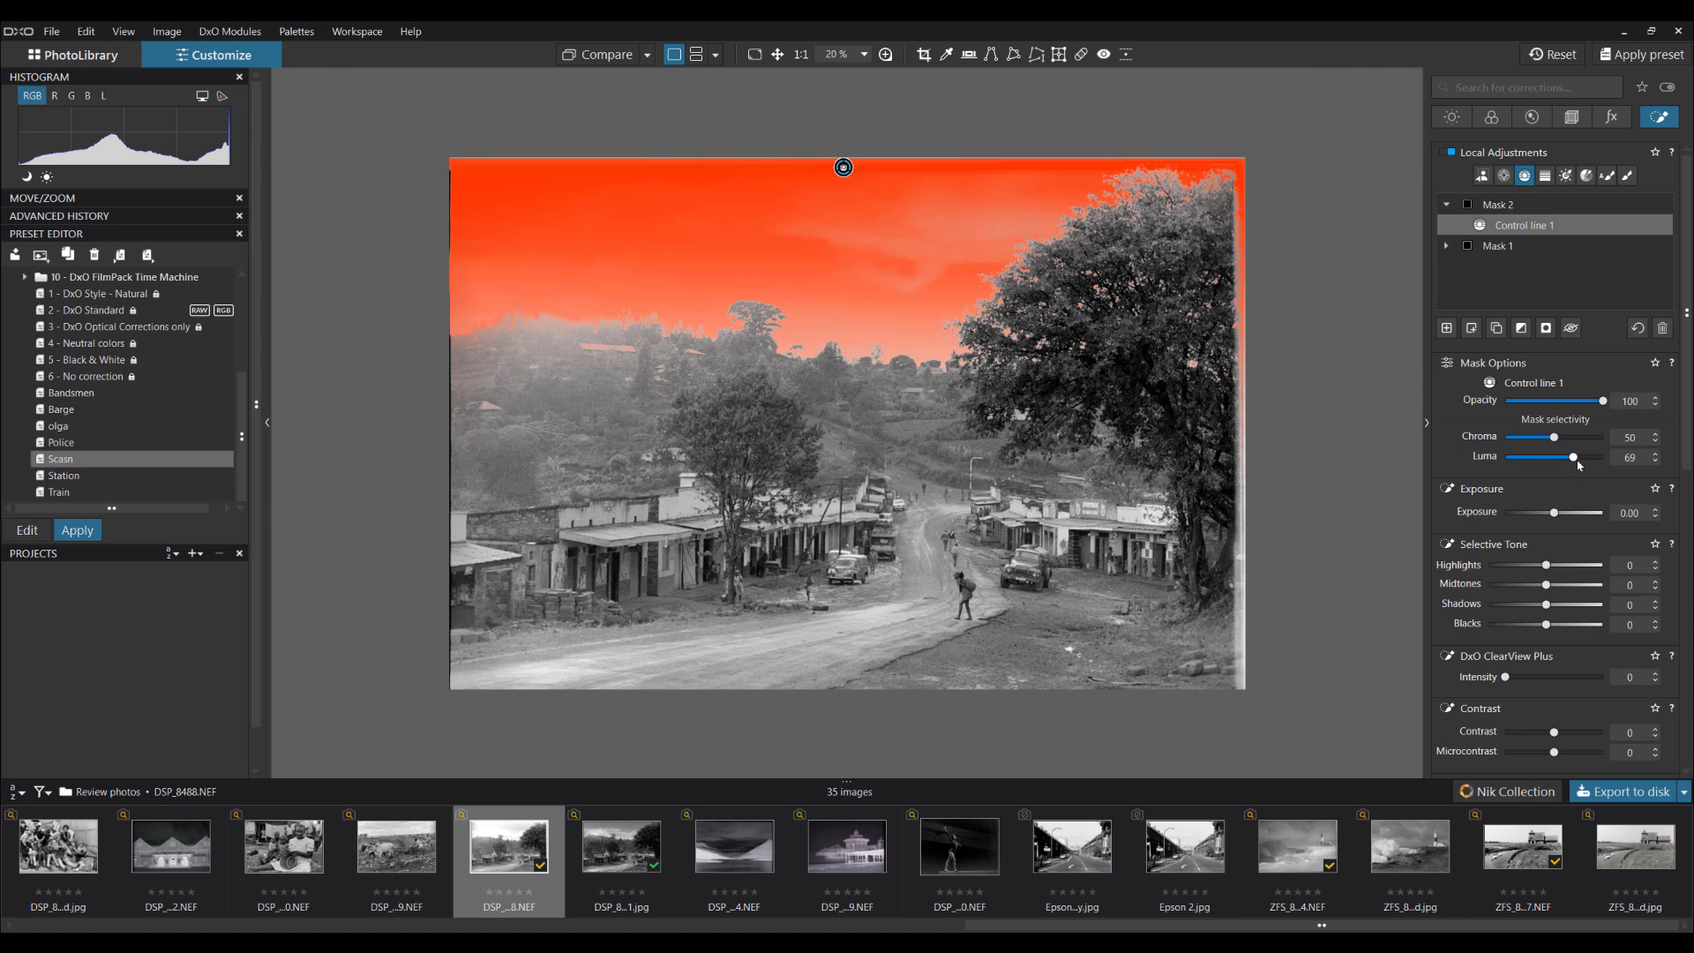
drag(1573, 458, 1587, 456)
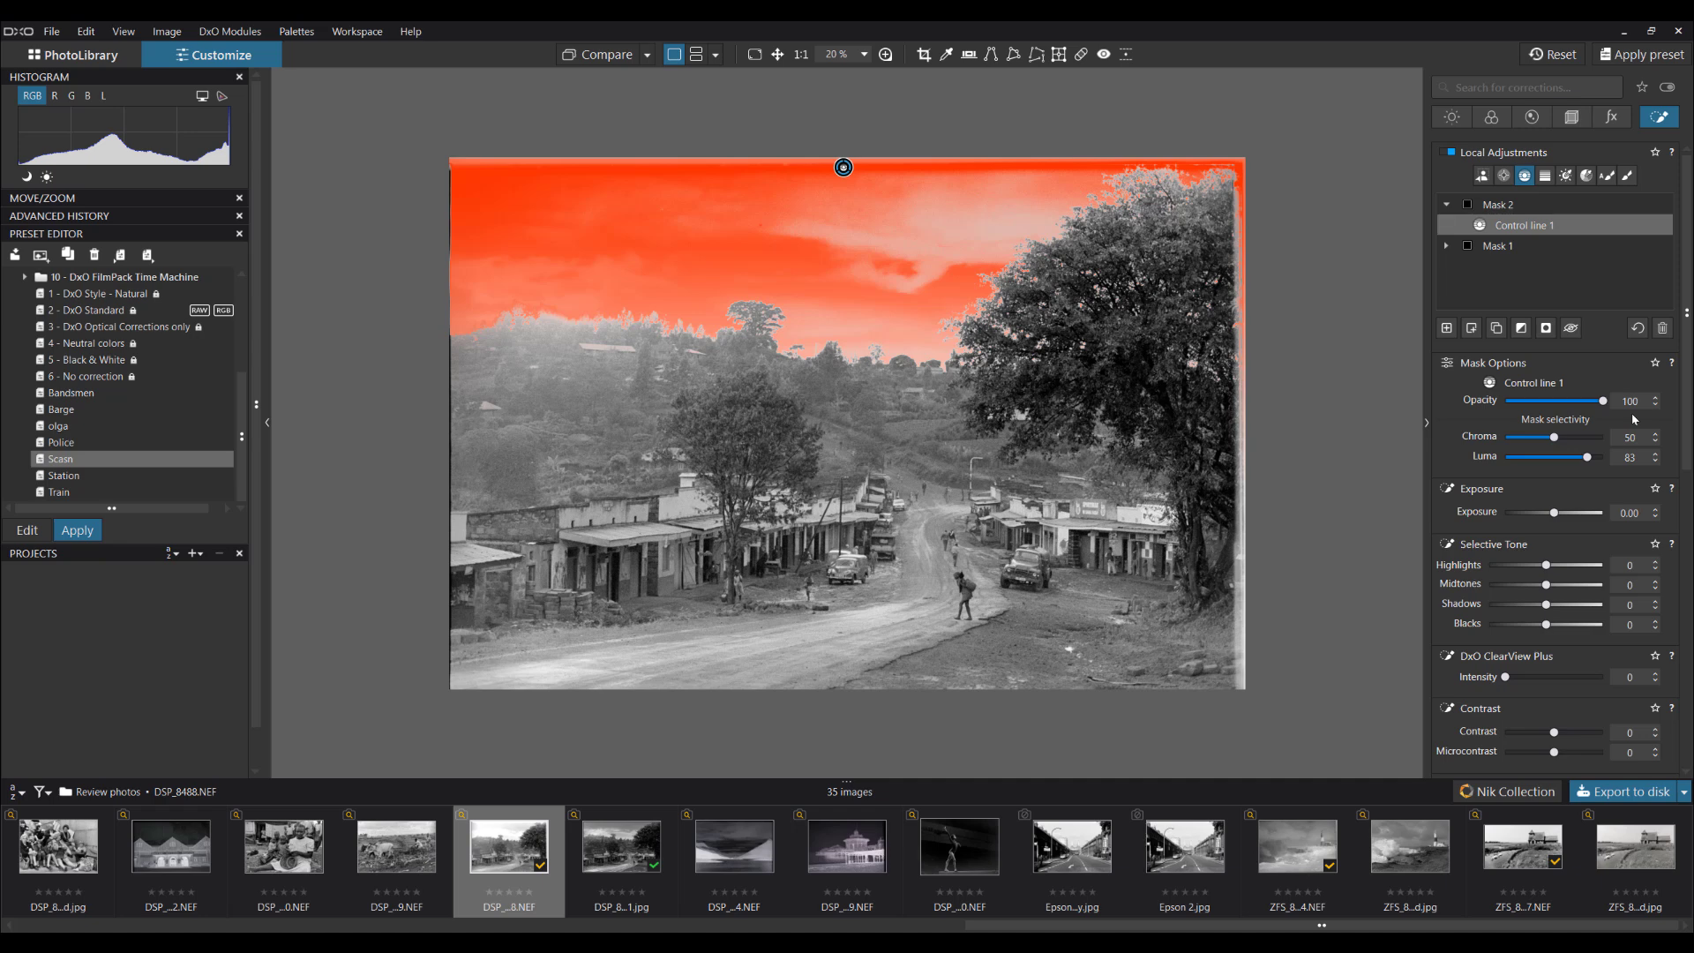
click(780, 258)
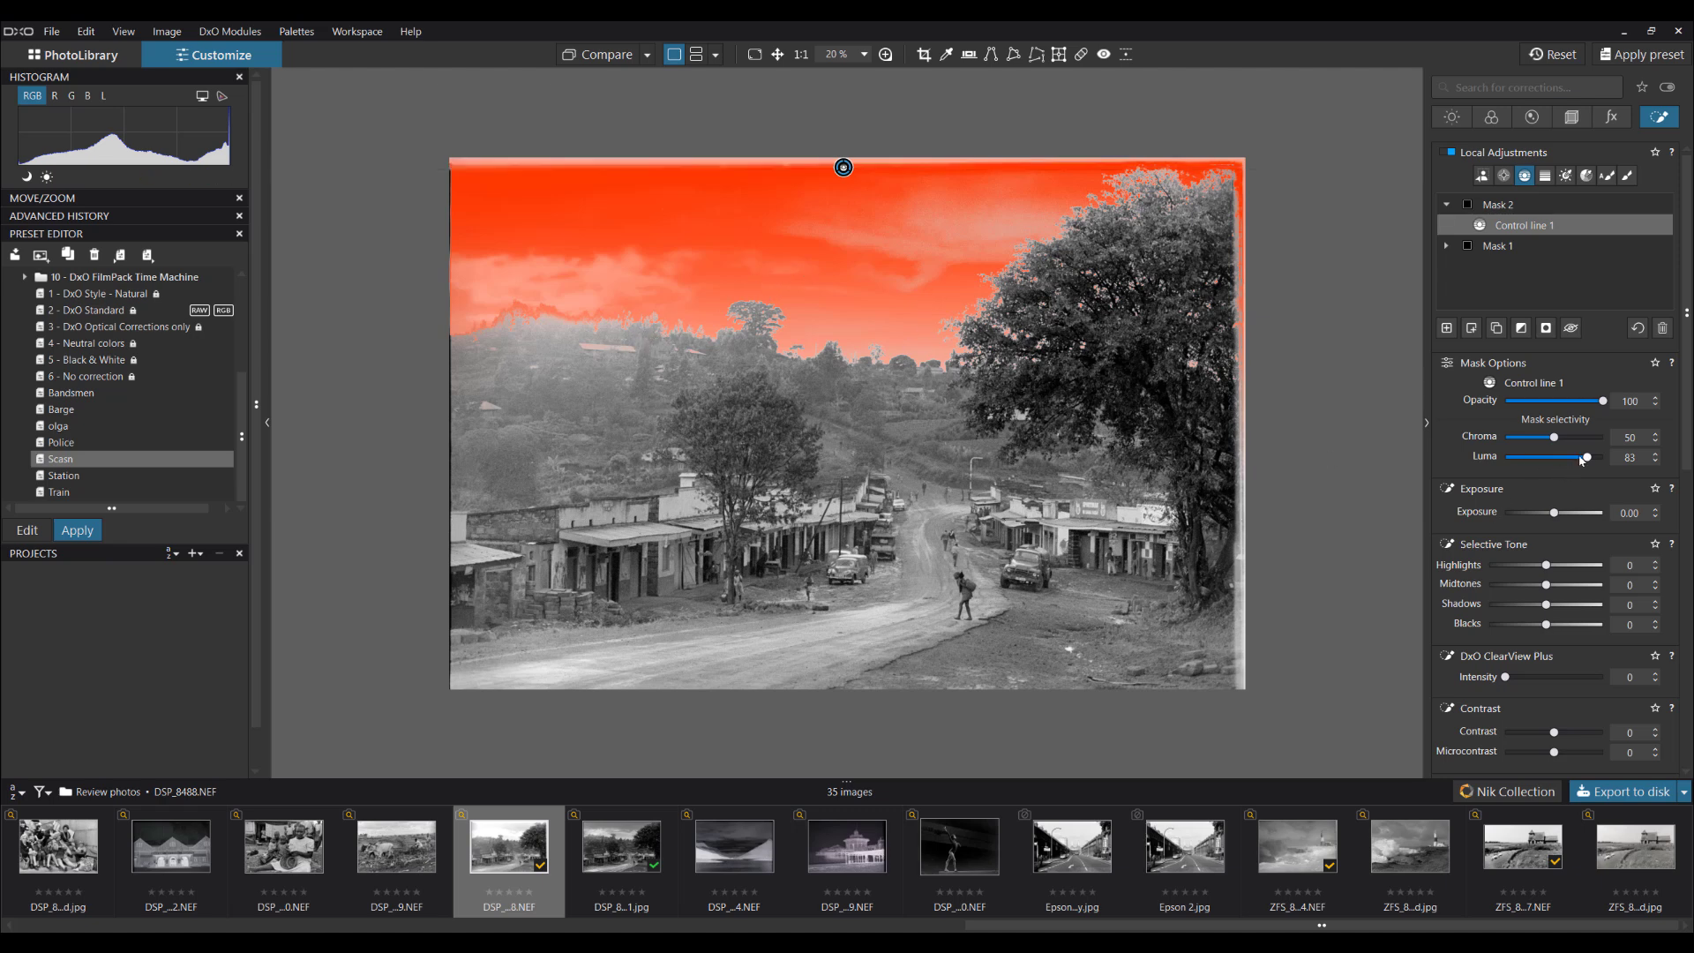
drag(1587, 458, 1581, 458)
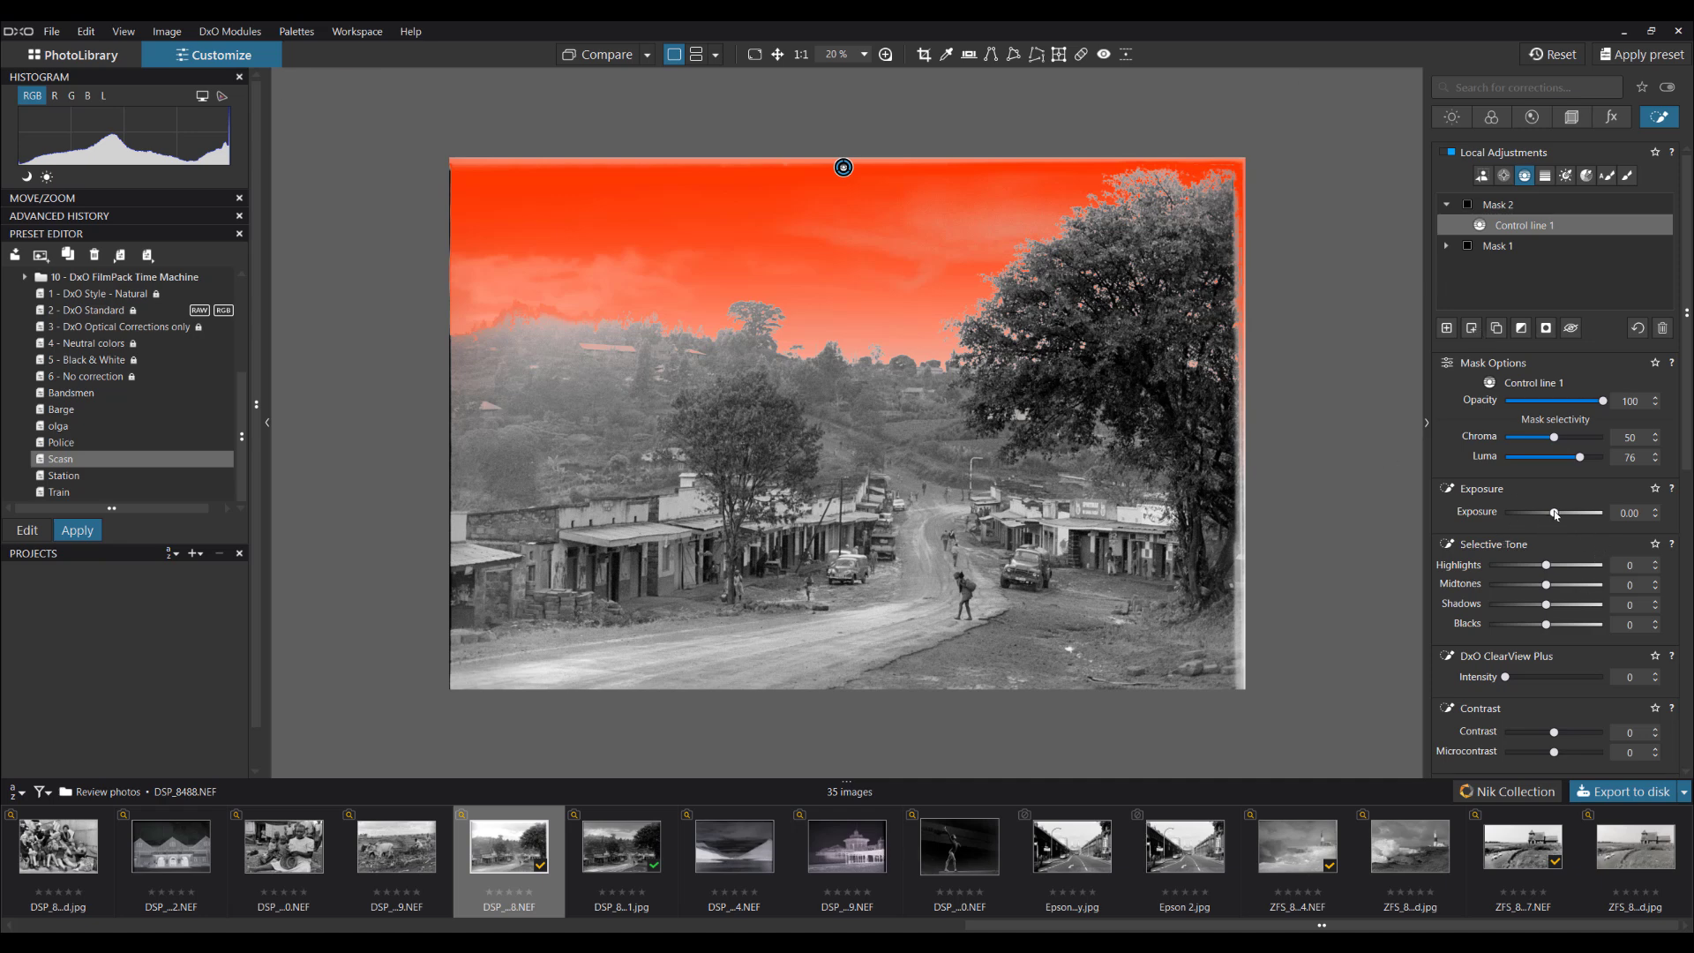
Step: Give the sky control line Exposure -1.11 and Microcontrast 69, then deselect it
drag(1555, 512, 1543, 519)
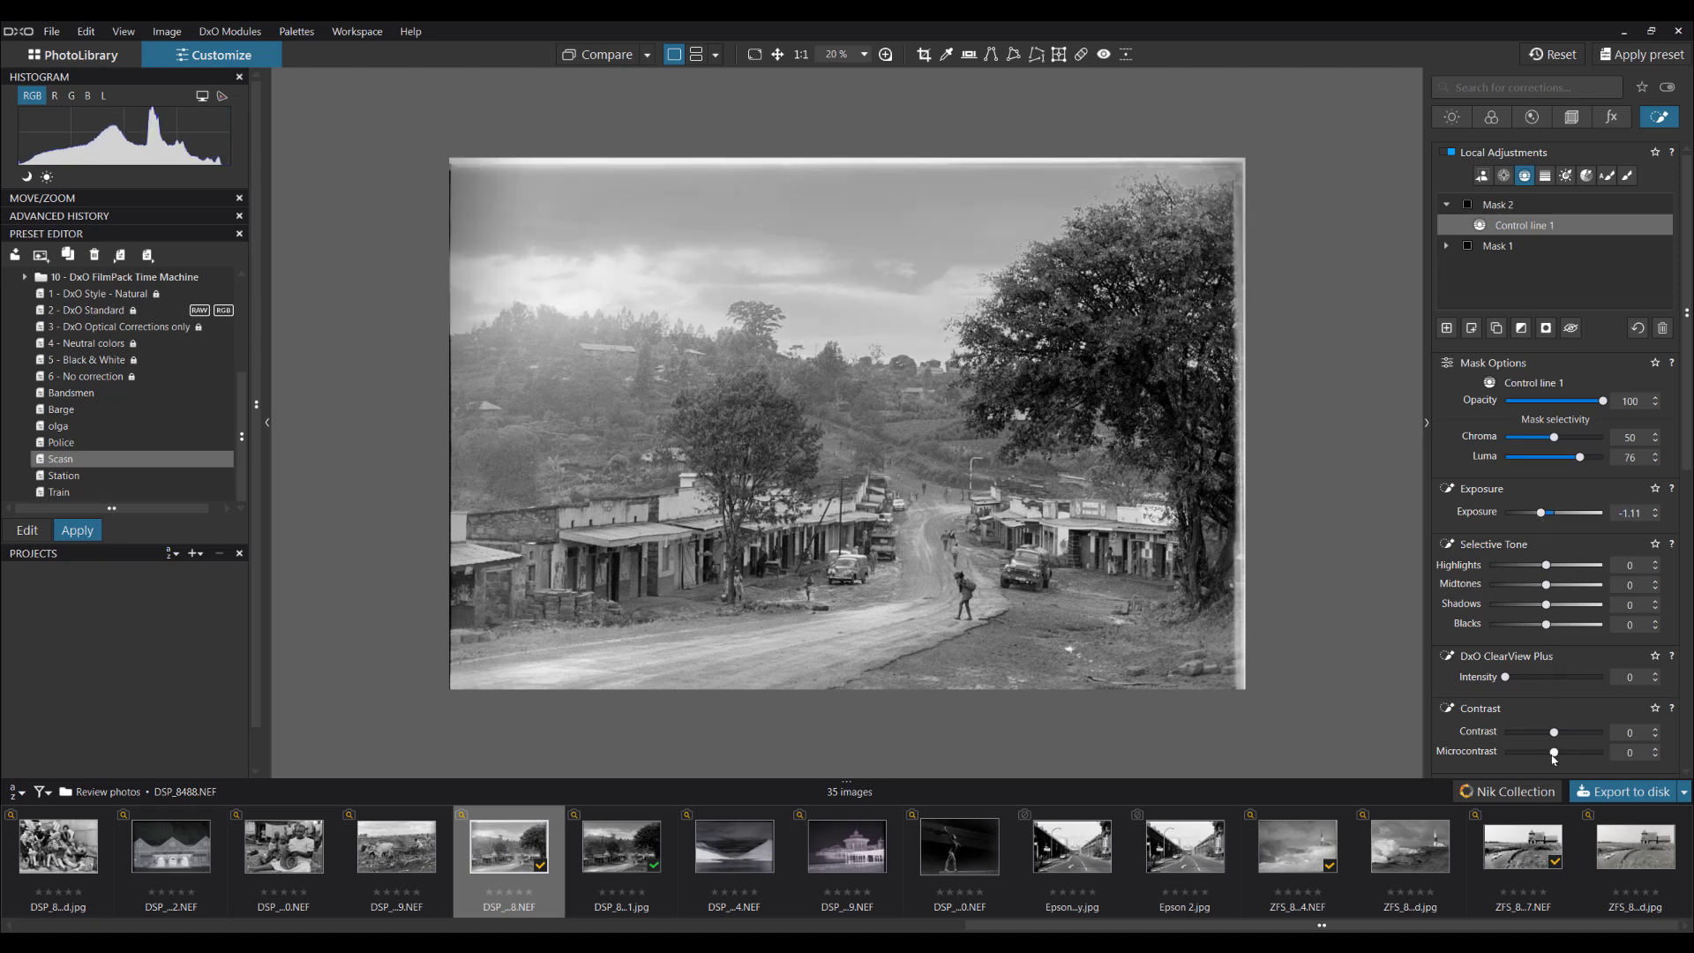
drag(1554, 754, 1590, 757)
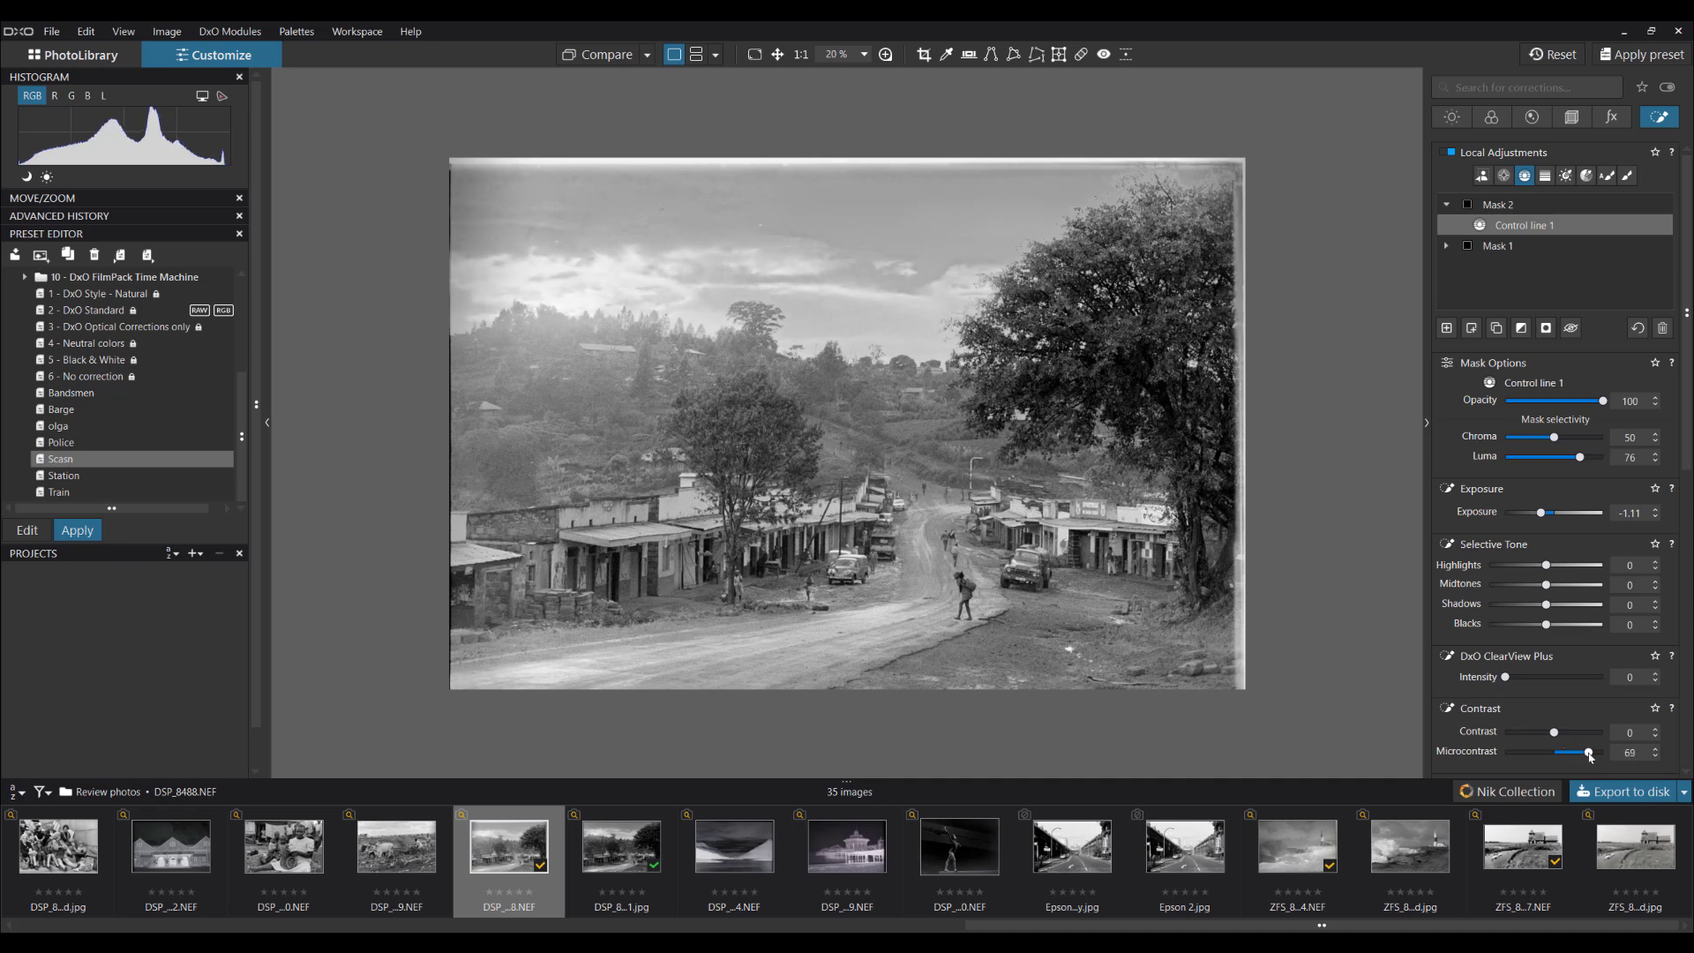
click(326, 349)
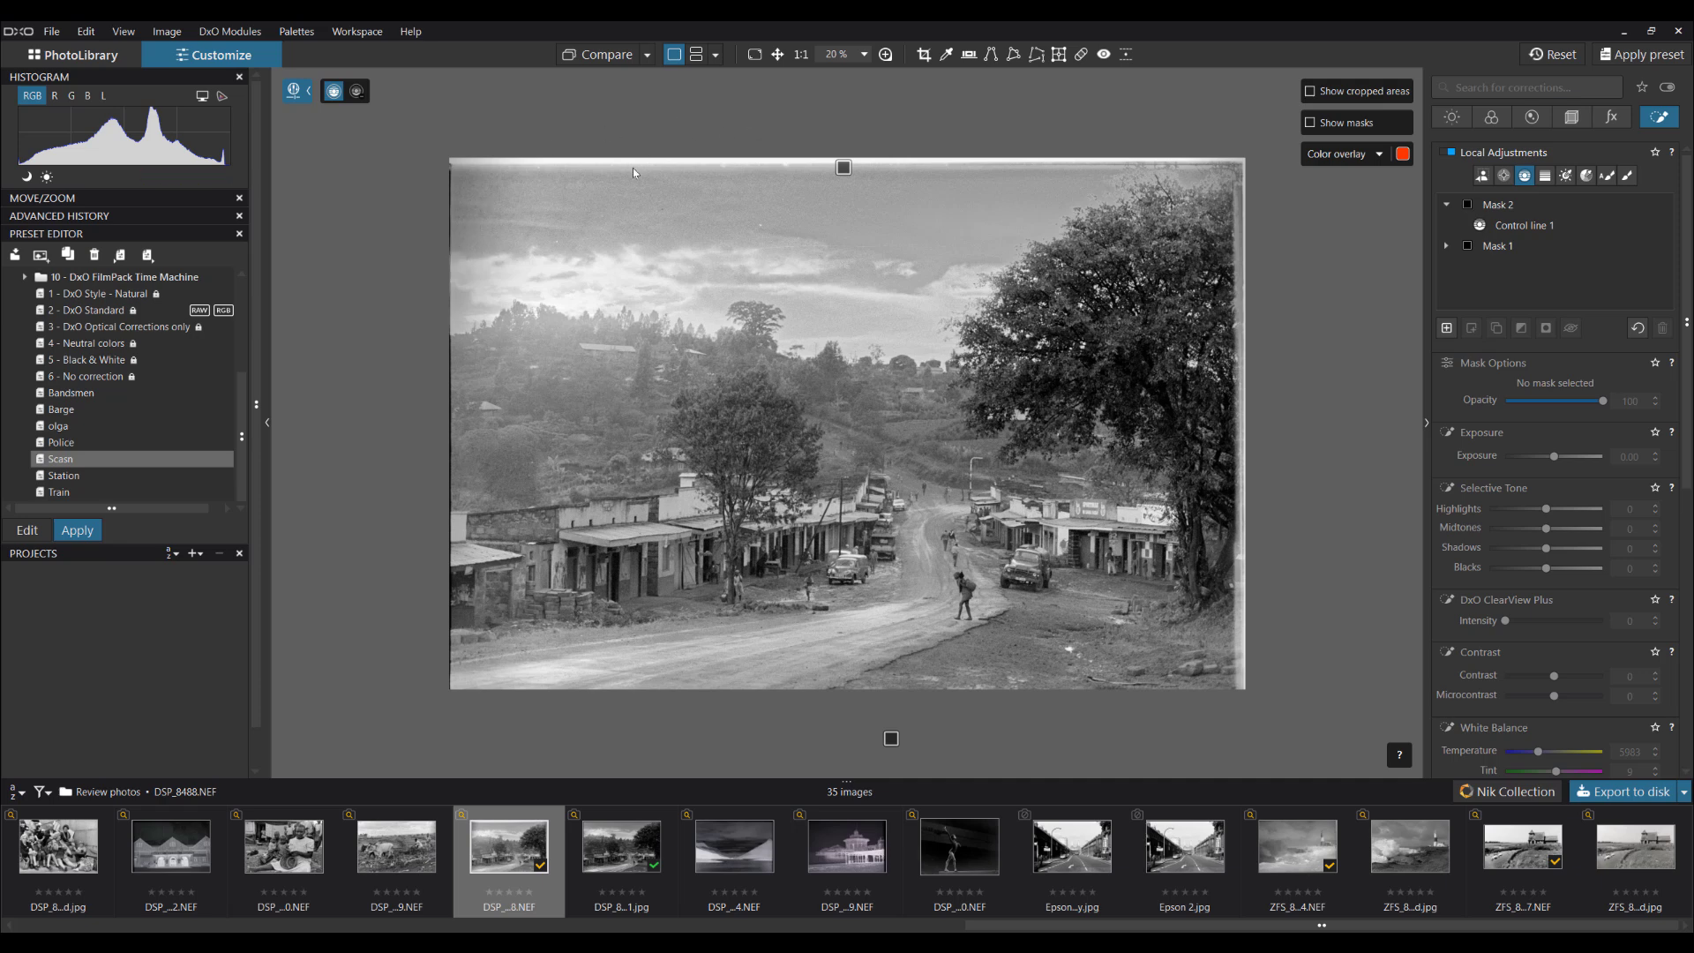
Step: Erase Mask 1's darkening down the photo's left edge with the Brush eraser
click(1505, 247)
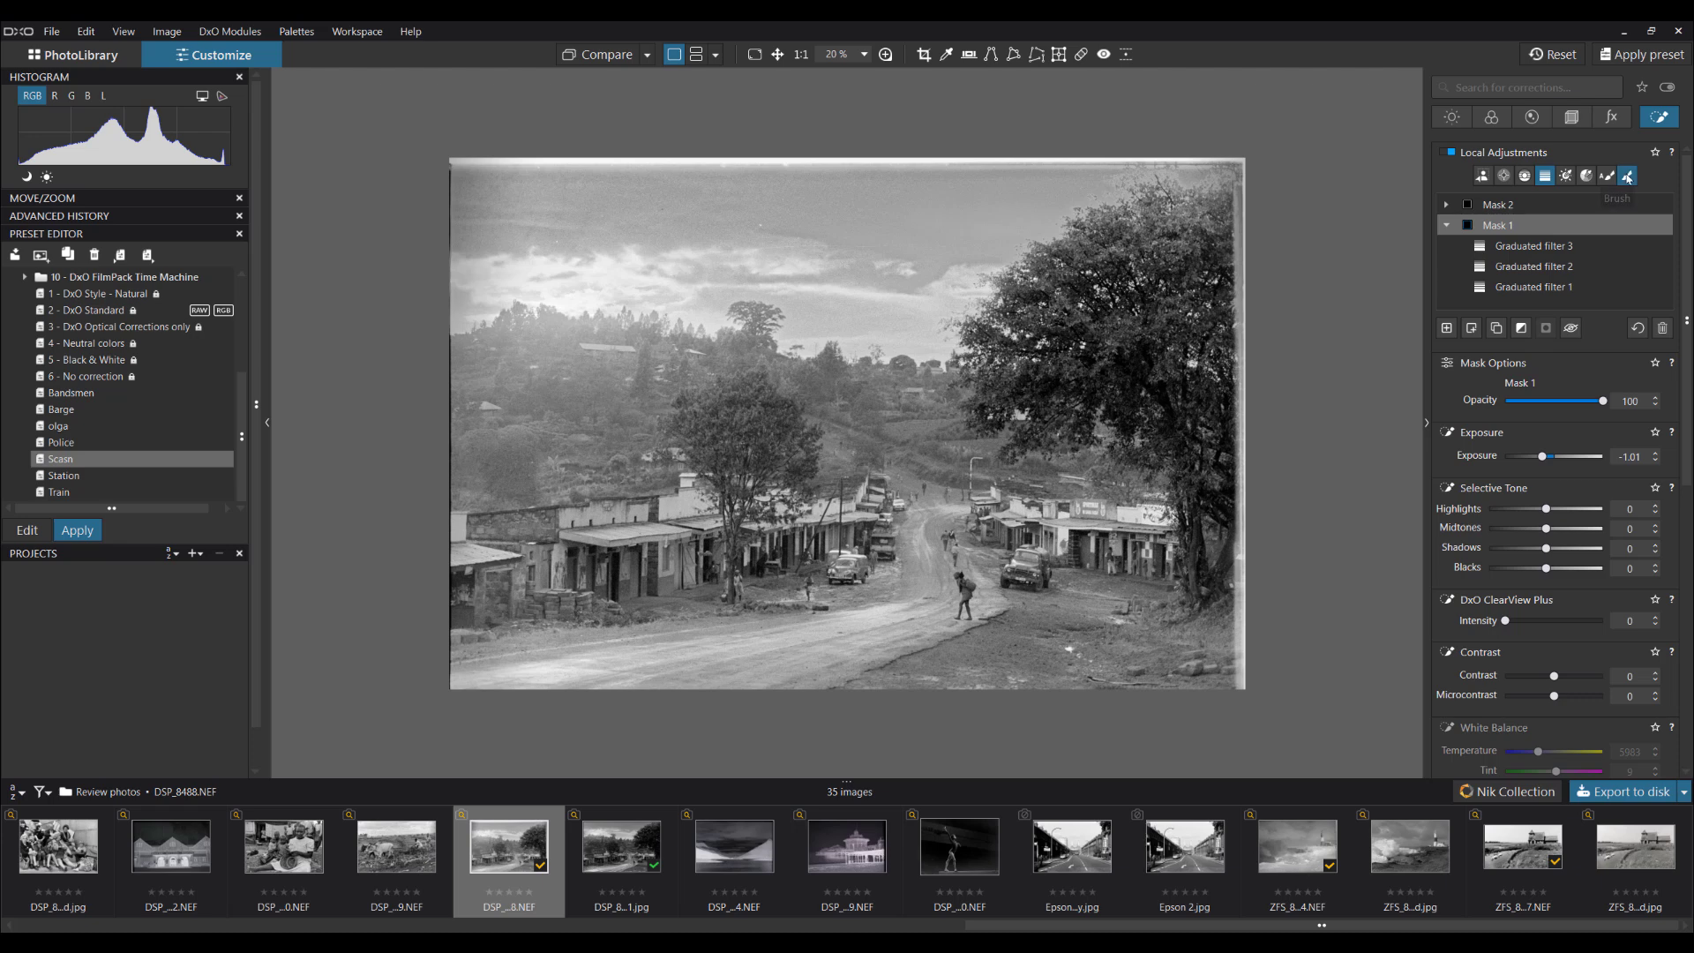
click(1629, 176)
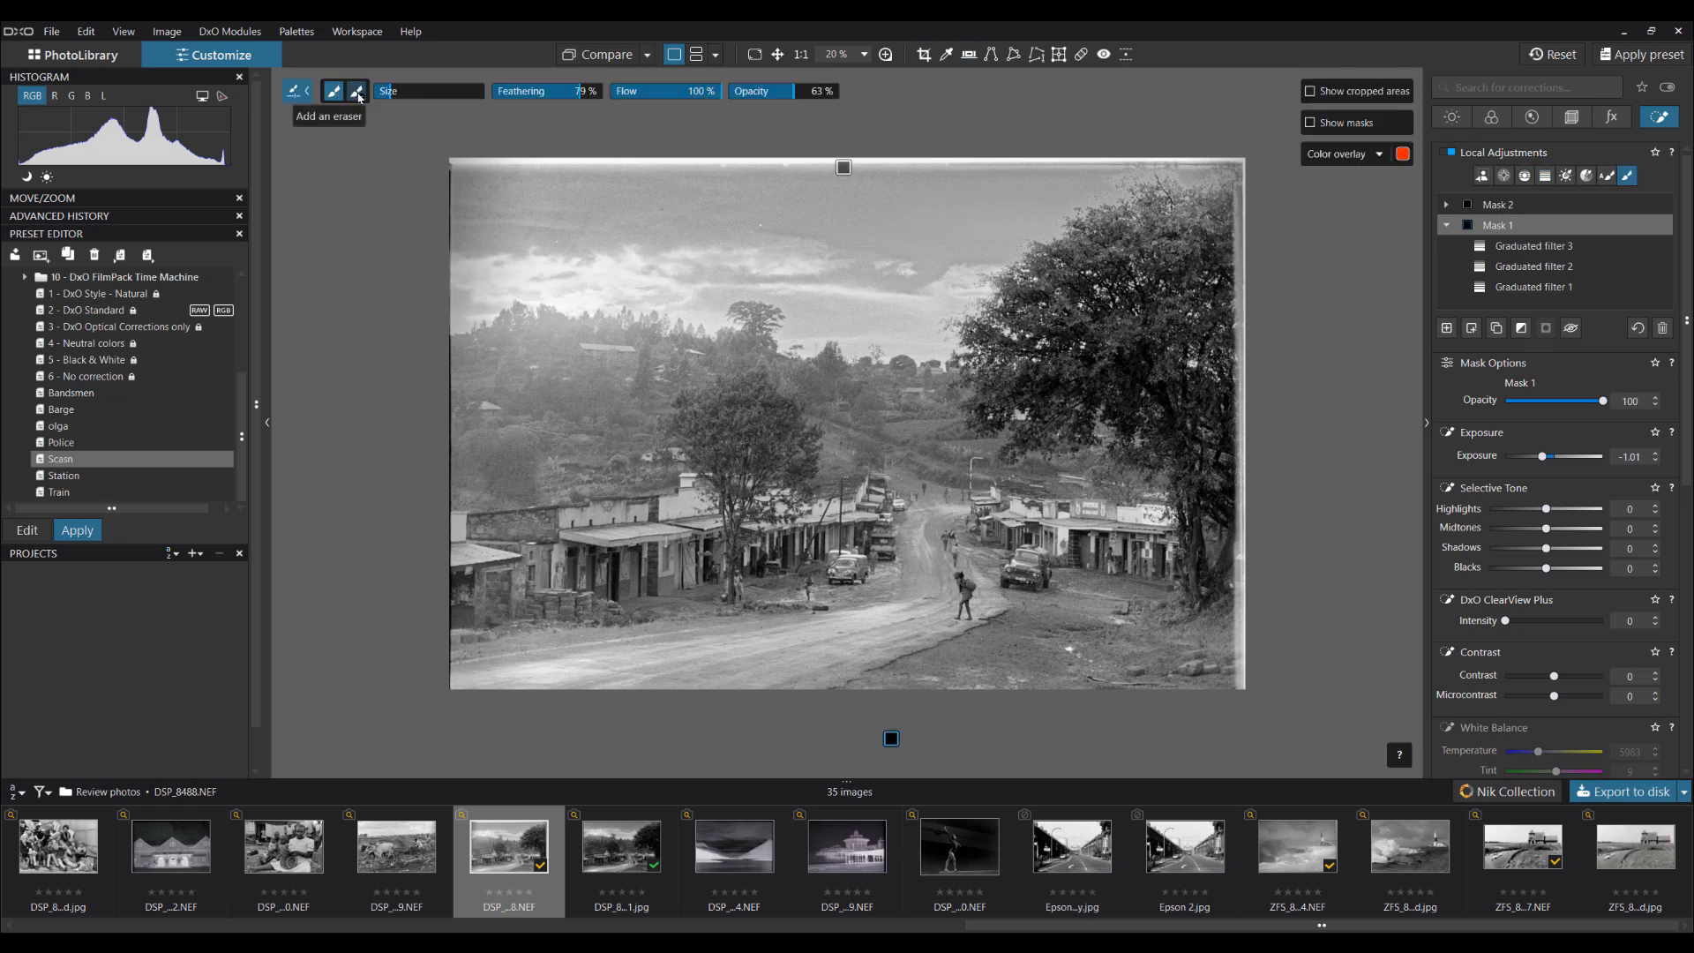
click(358, 92)
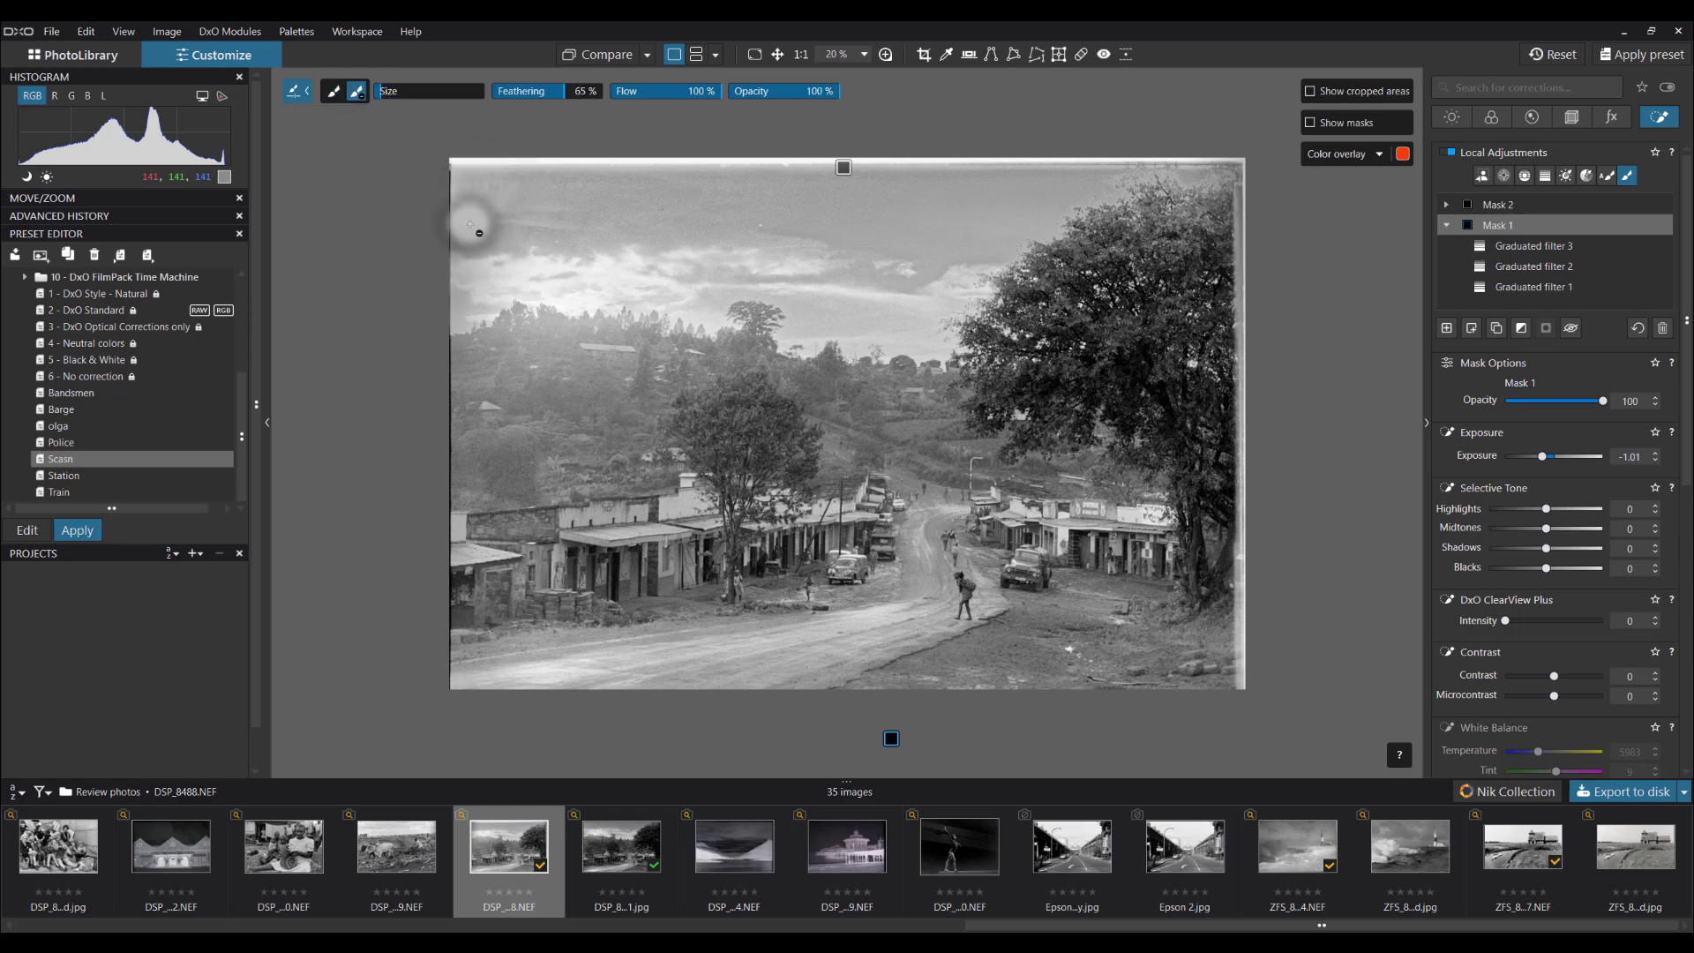
drag(469, 226, 465, 294)
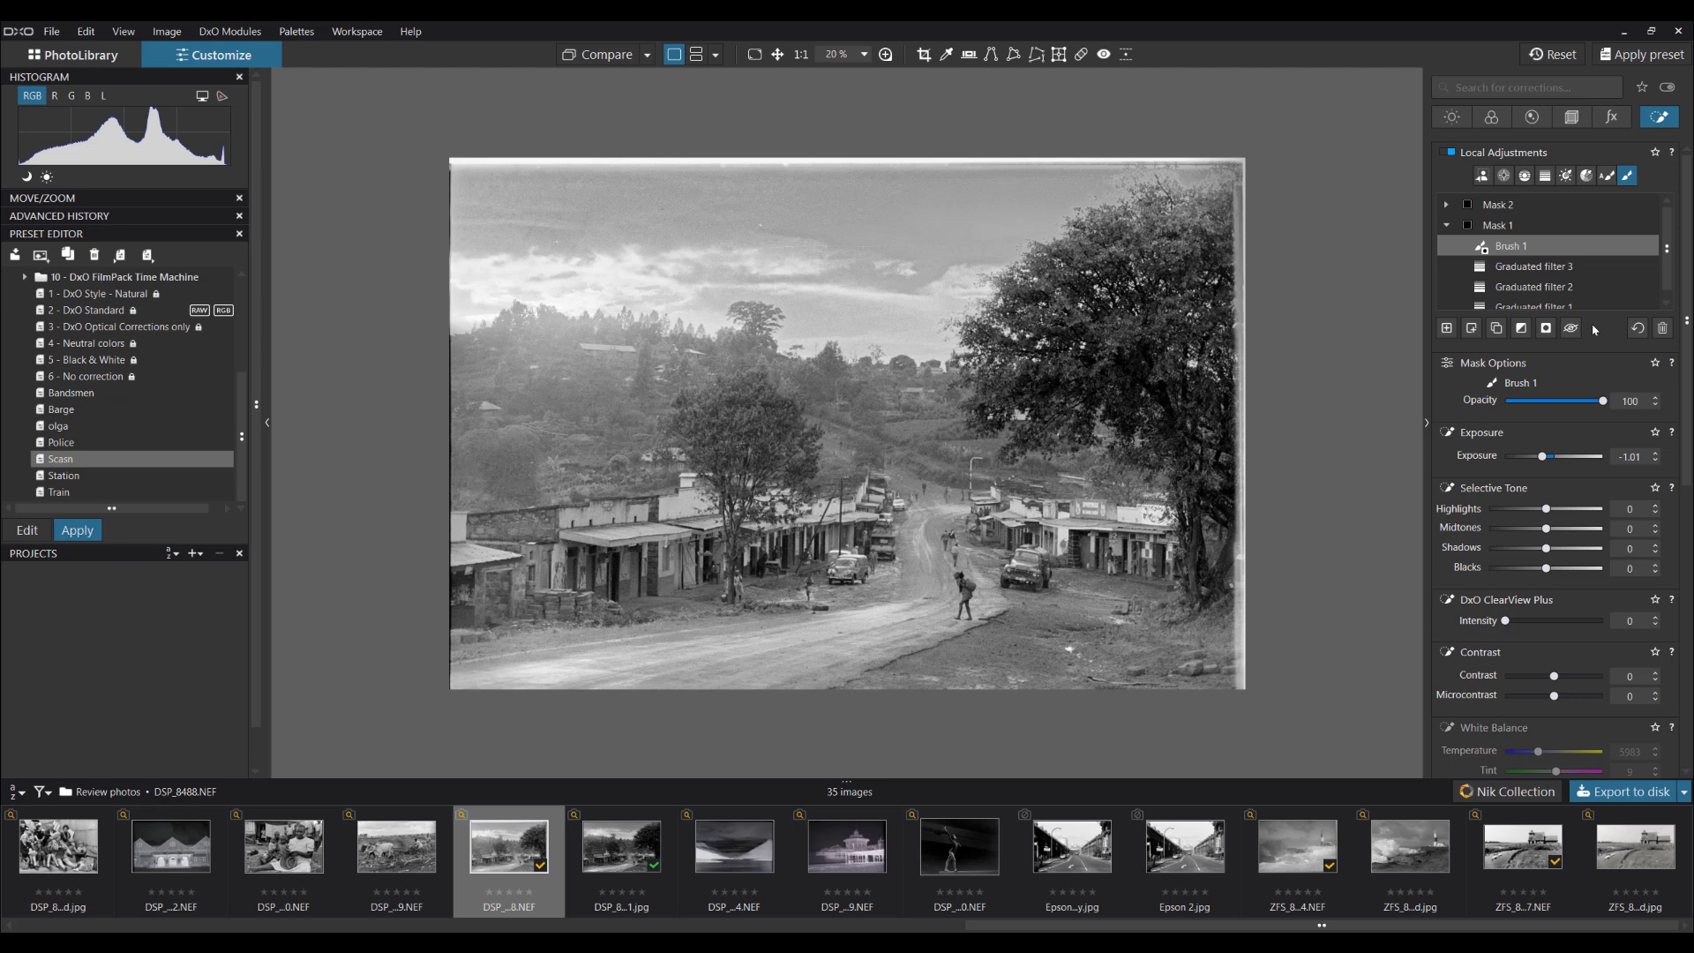
Step: Create a new AI mask covering the foreground road and refine its edge
mouse_move(1555, 275)
click(1446, 329)
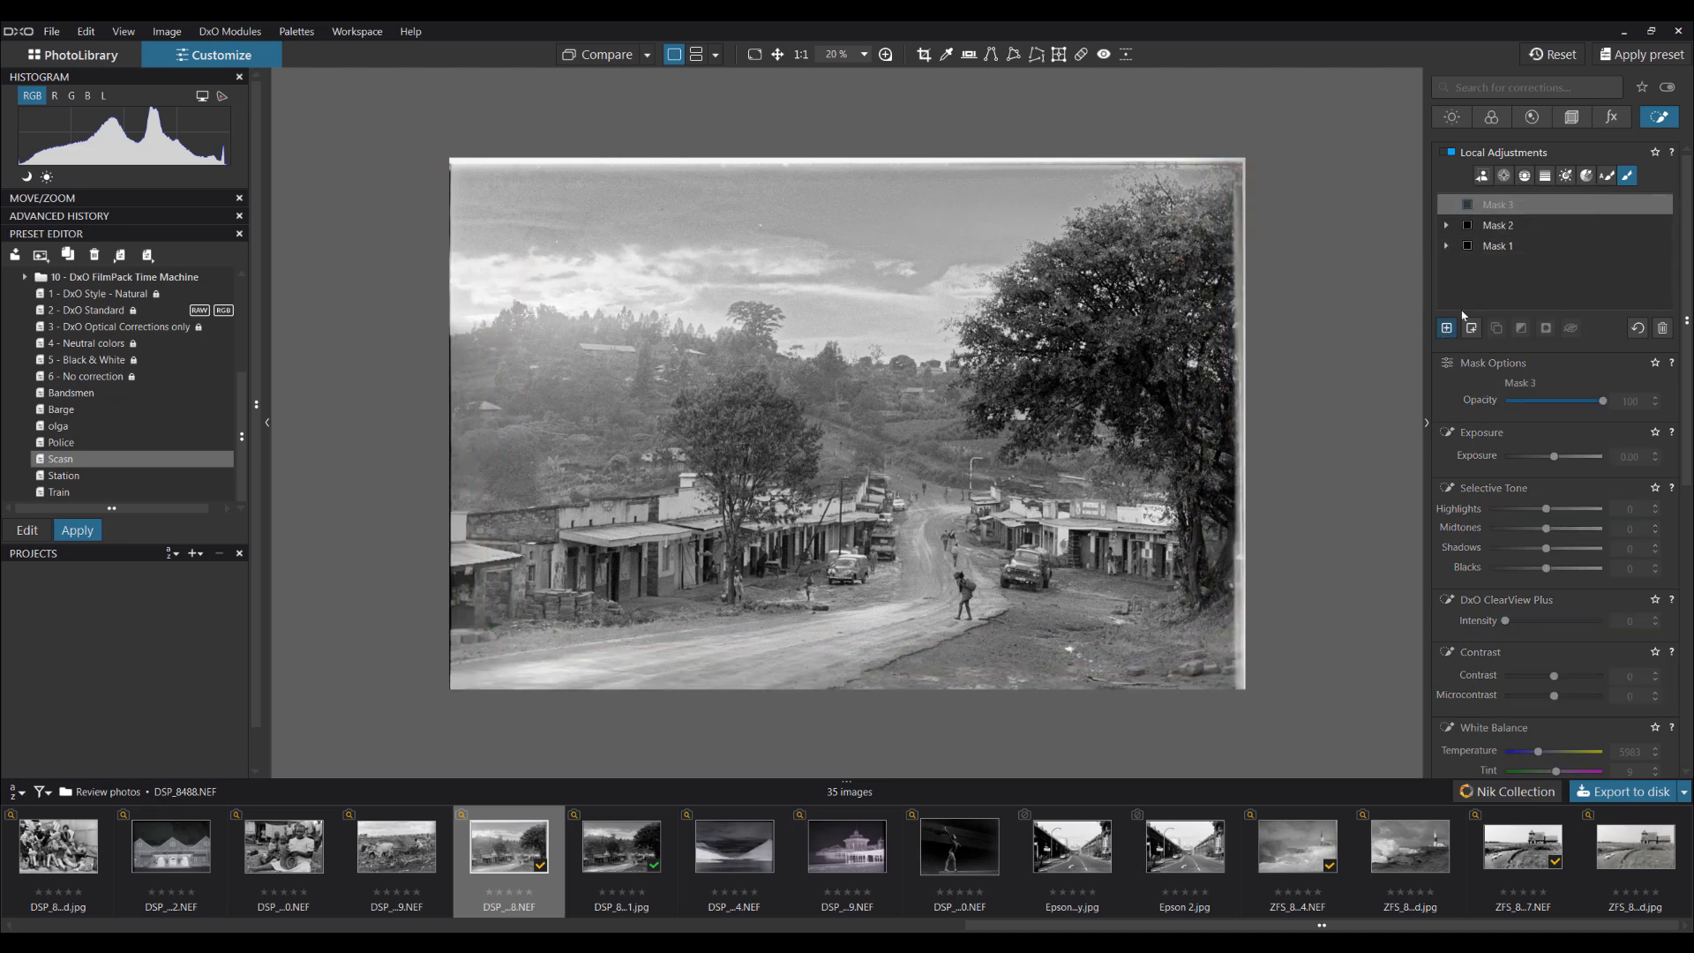
click(856, 582)
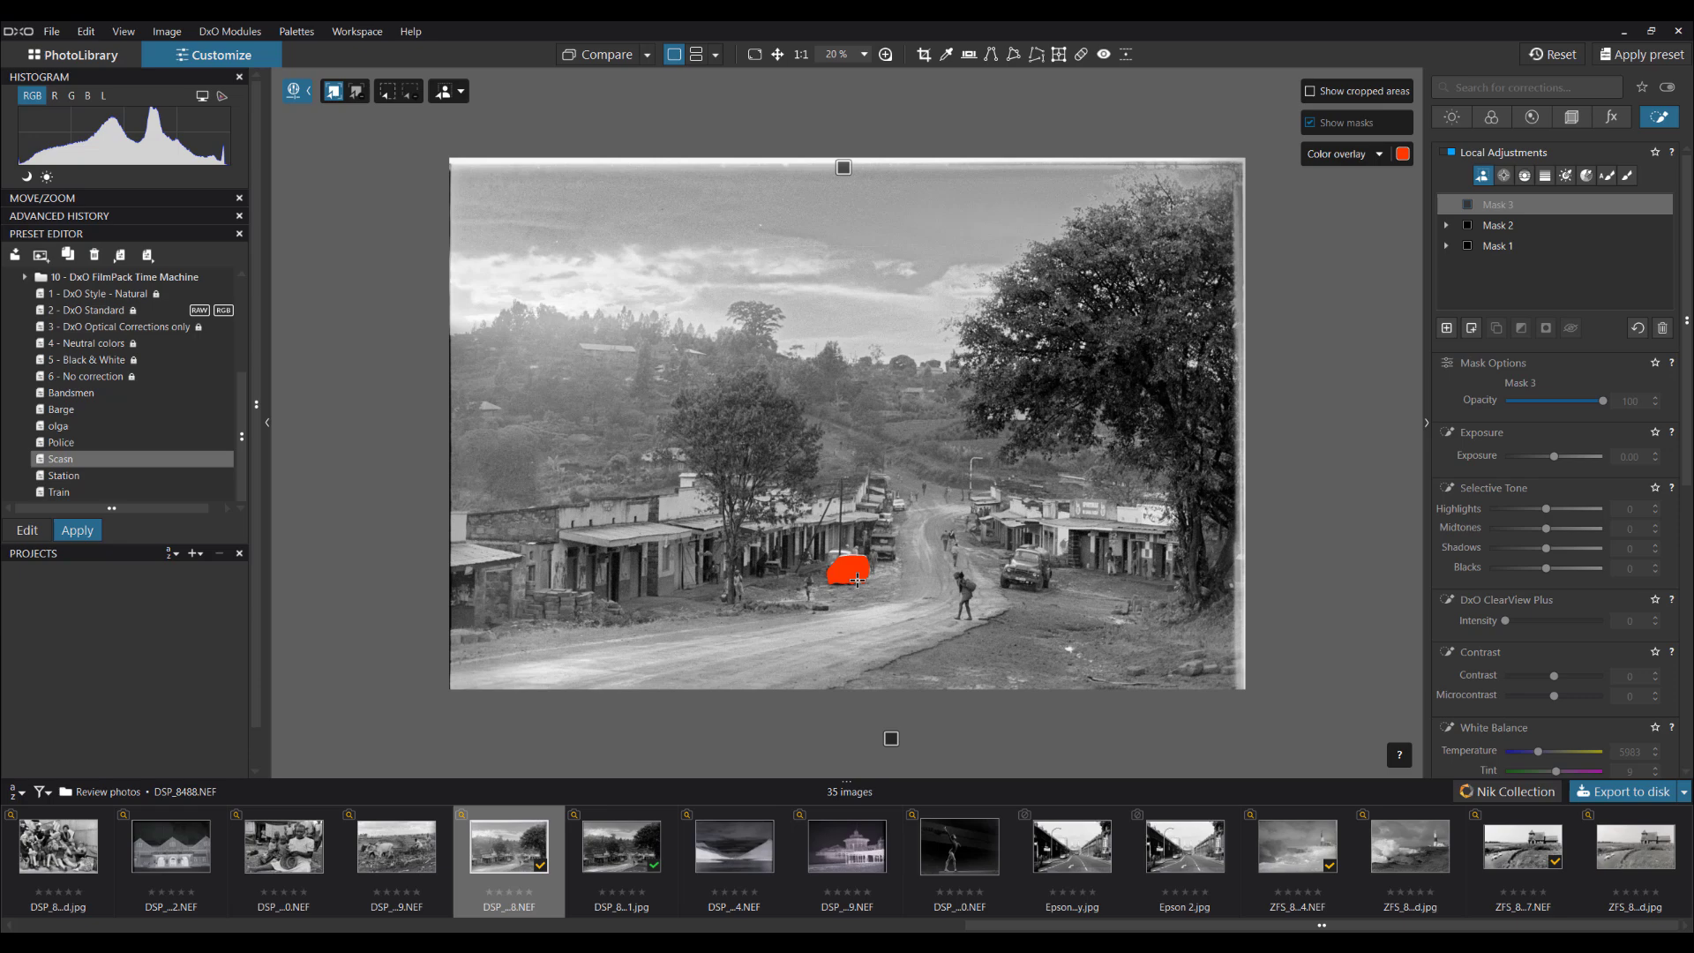
click(846, 609)
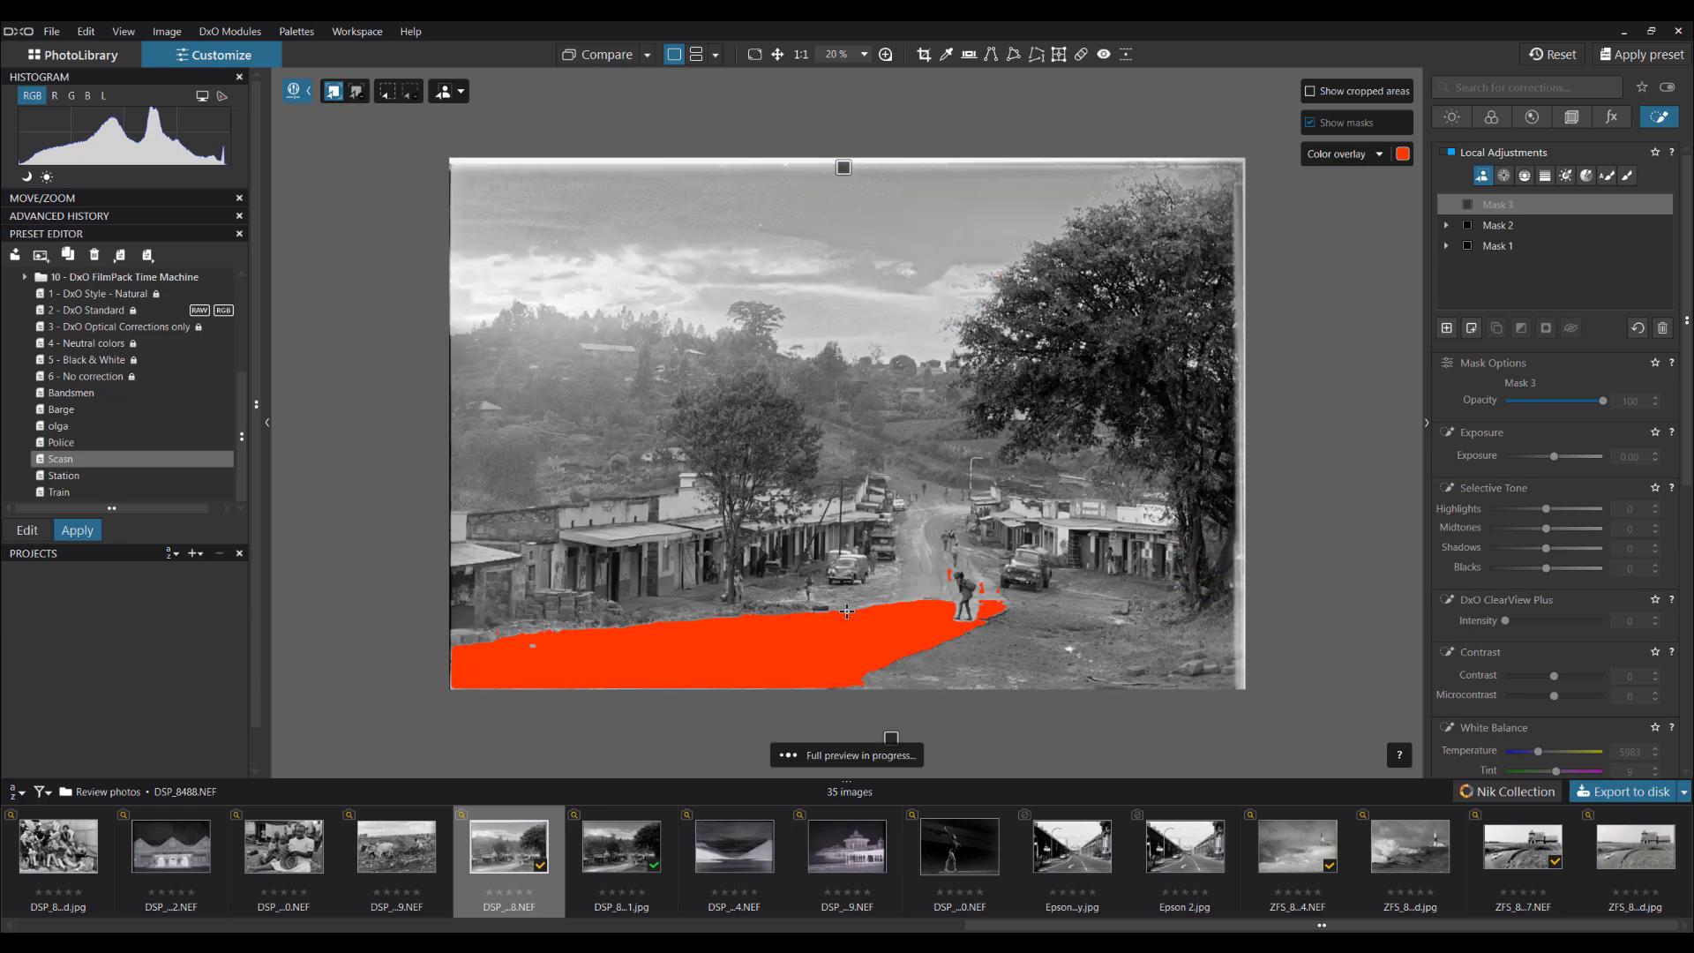
click(837, 622)
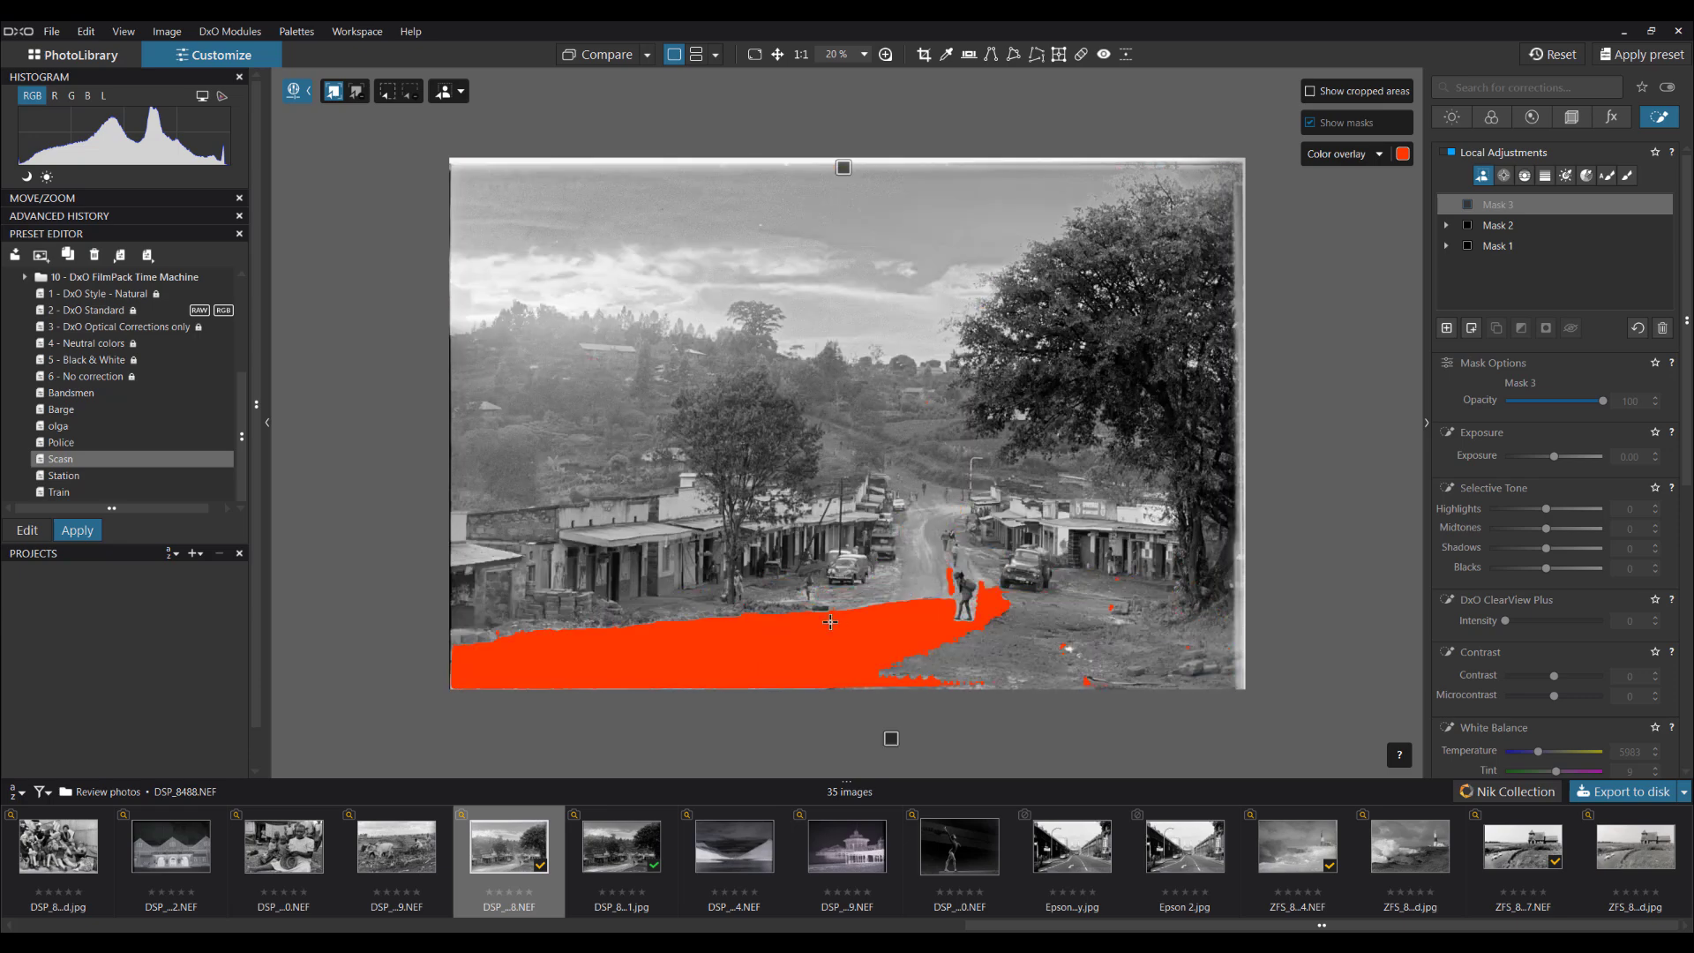
click(838, 625)
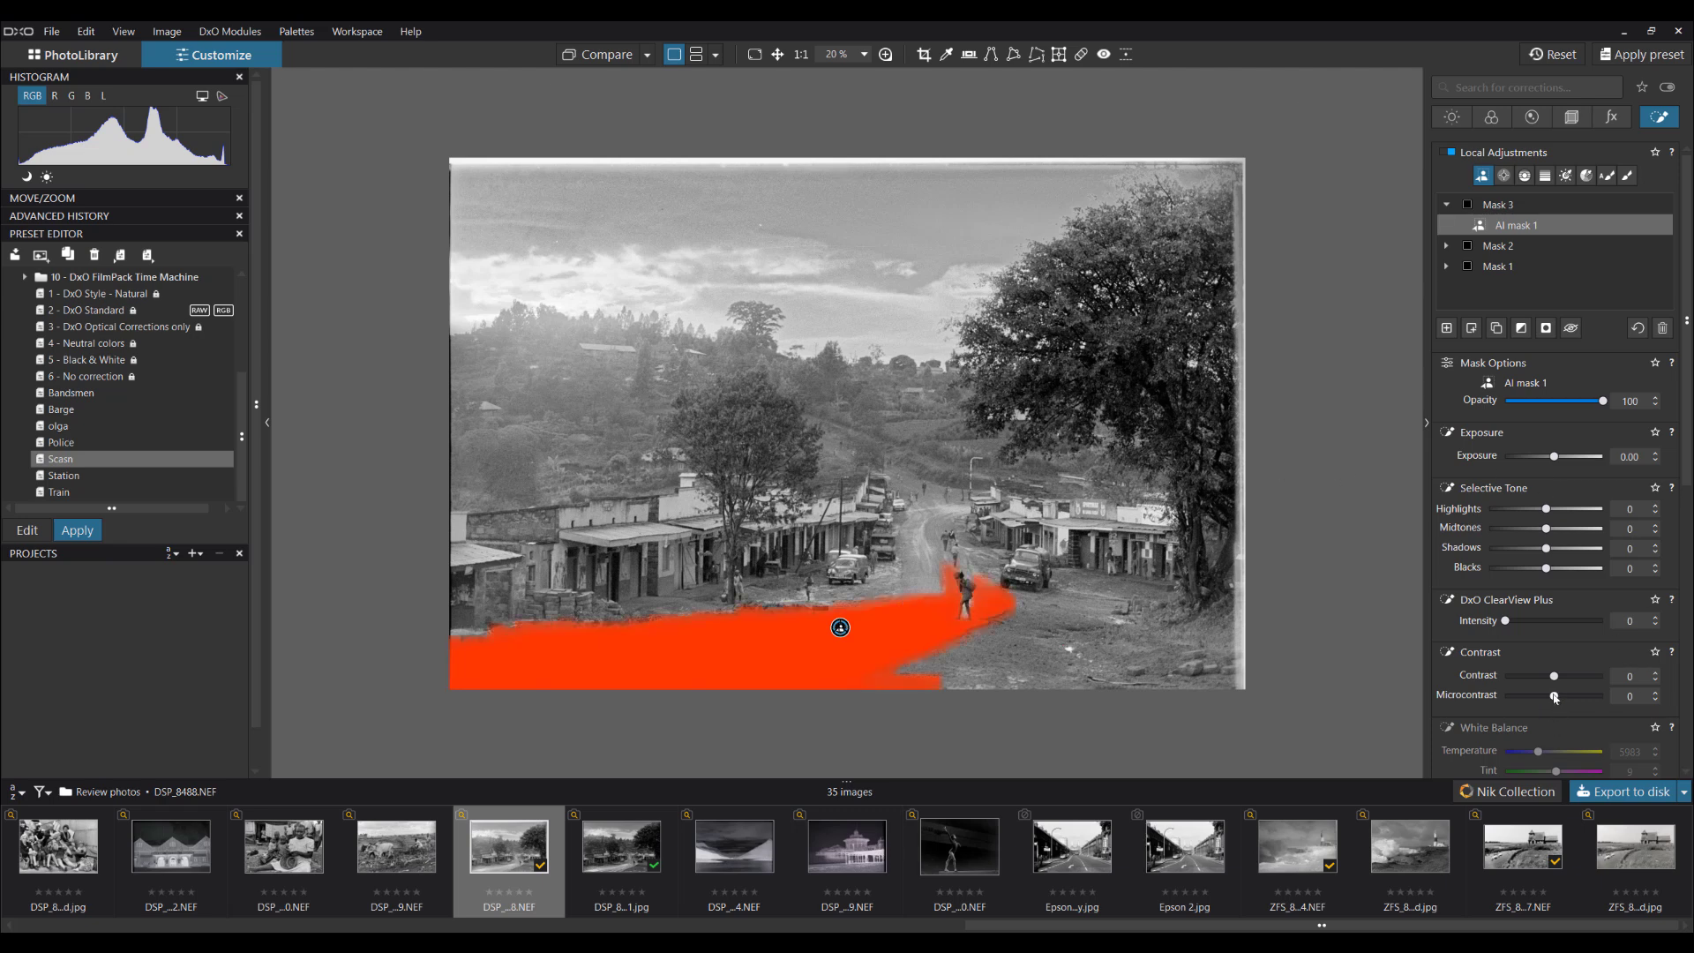
Step: Raise the road mask's Microcontrast to 68
drag(1554, 697, 1588, 717)
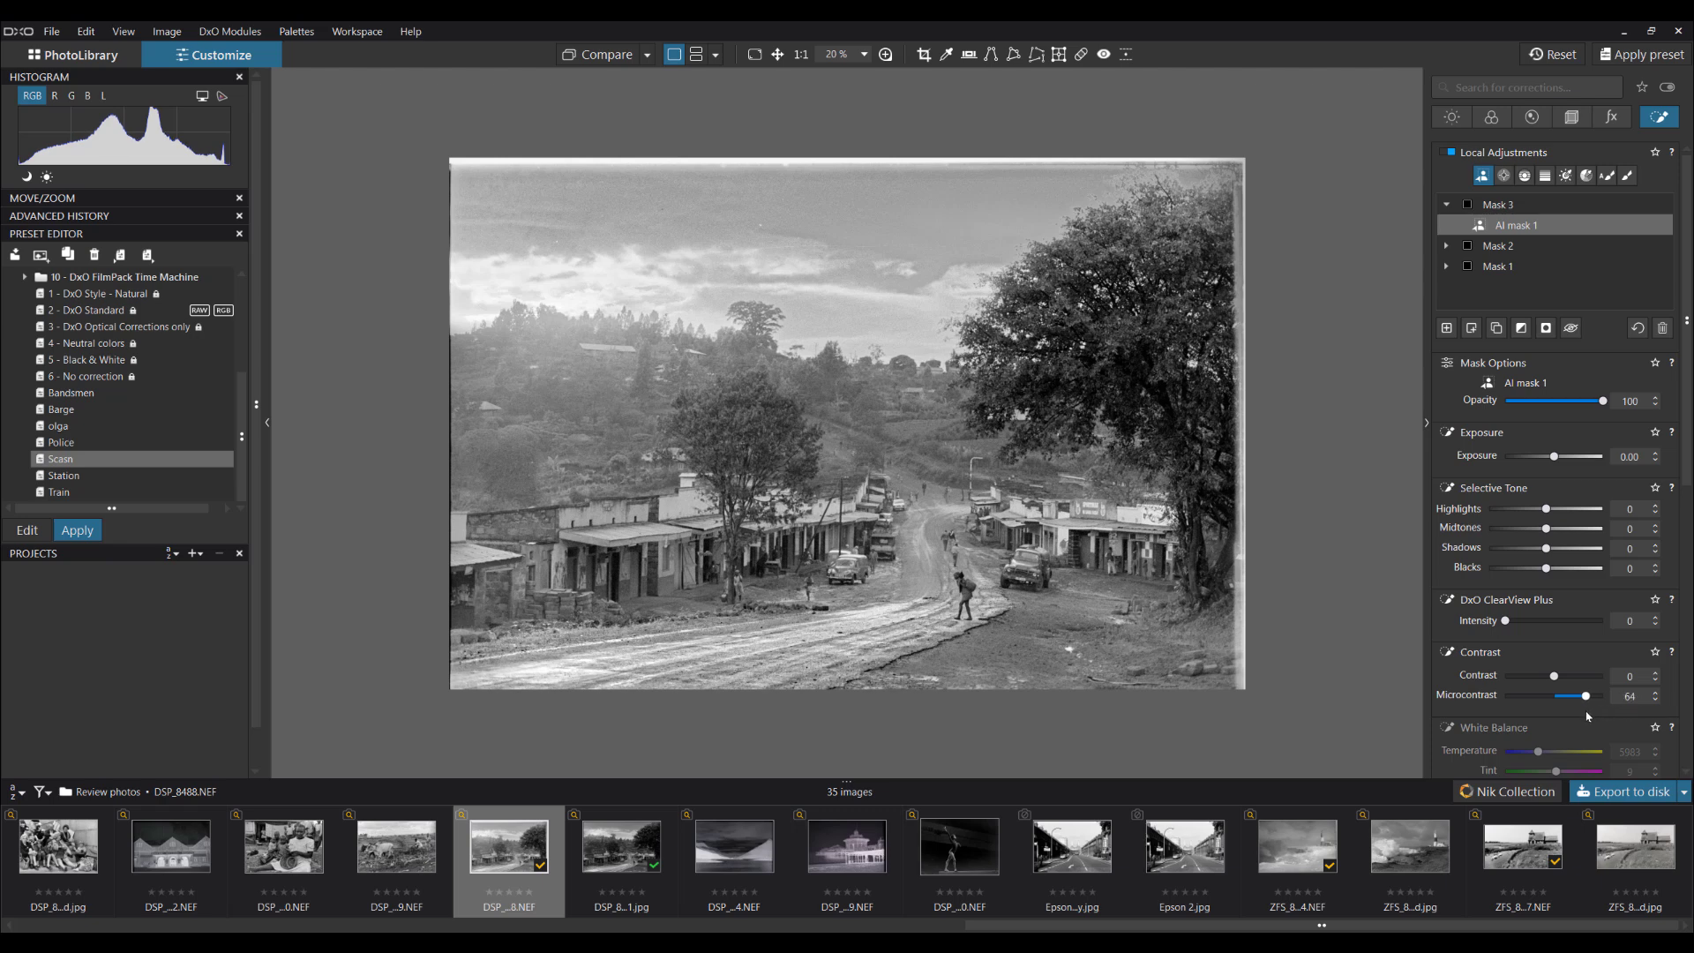
click(1590, 716)
click(1487, 382)
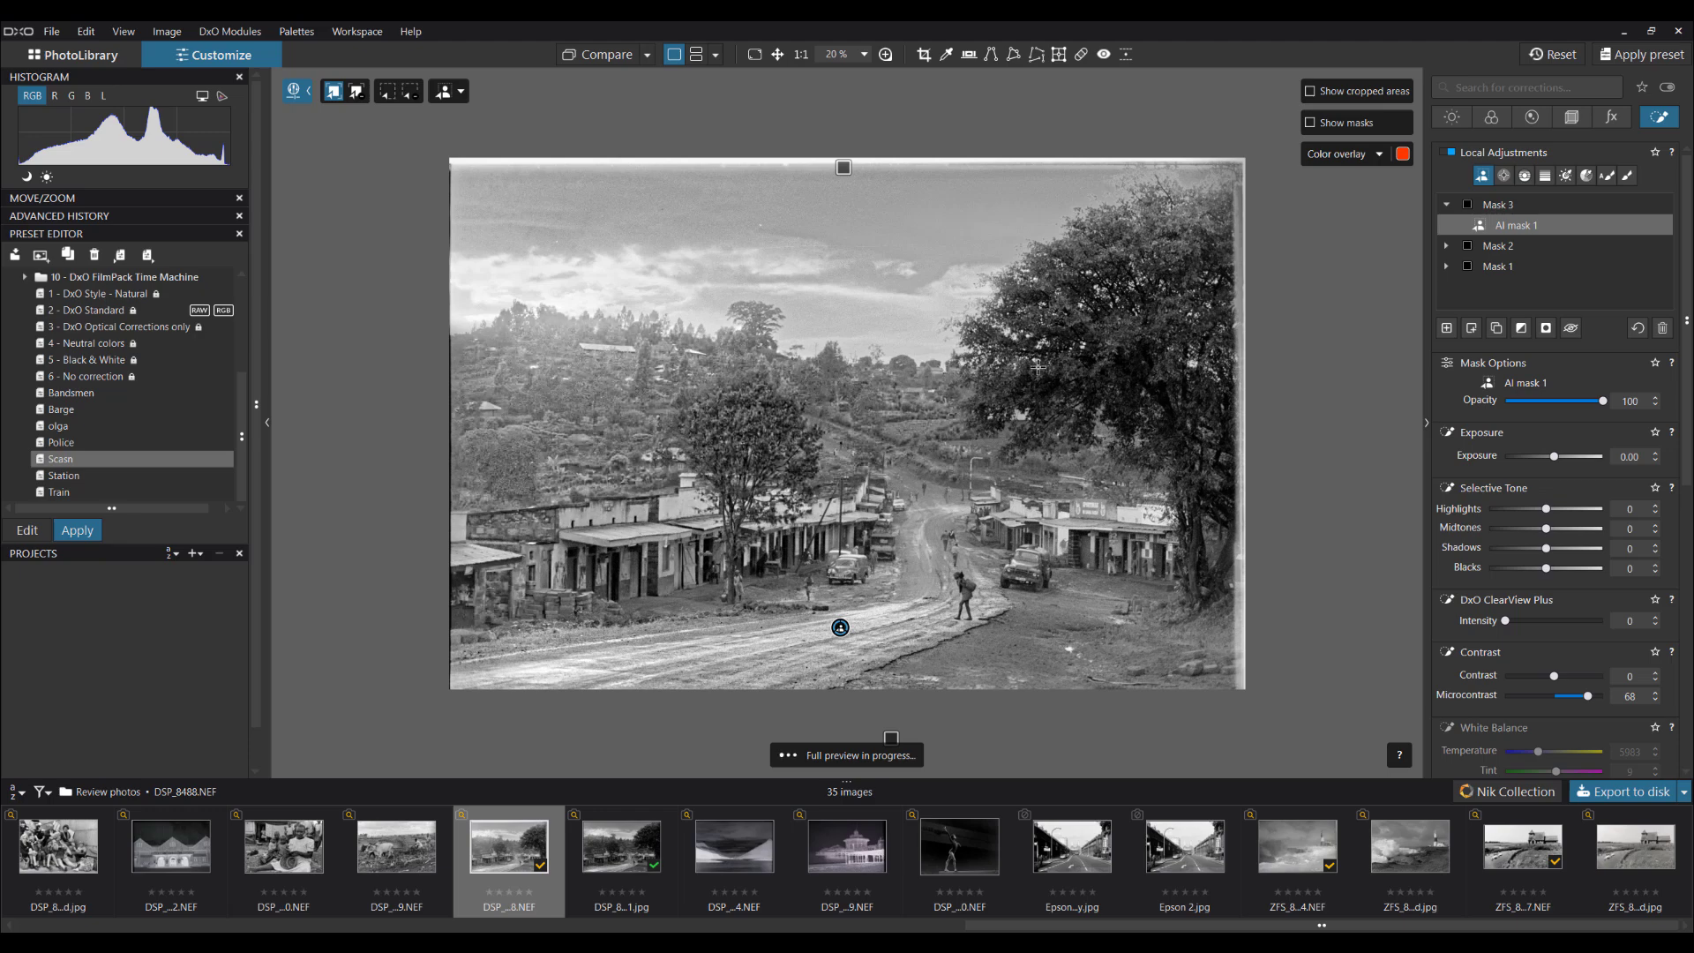
Step: Add Mask 4 and brush it over the left hillside
click(1446, 328)
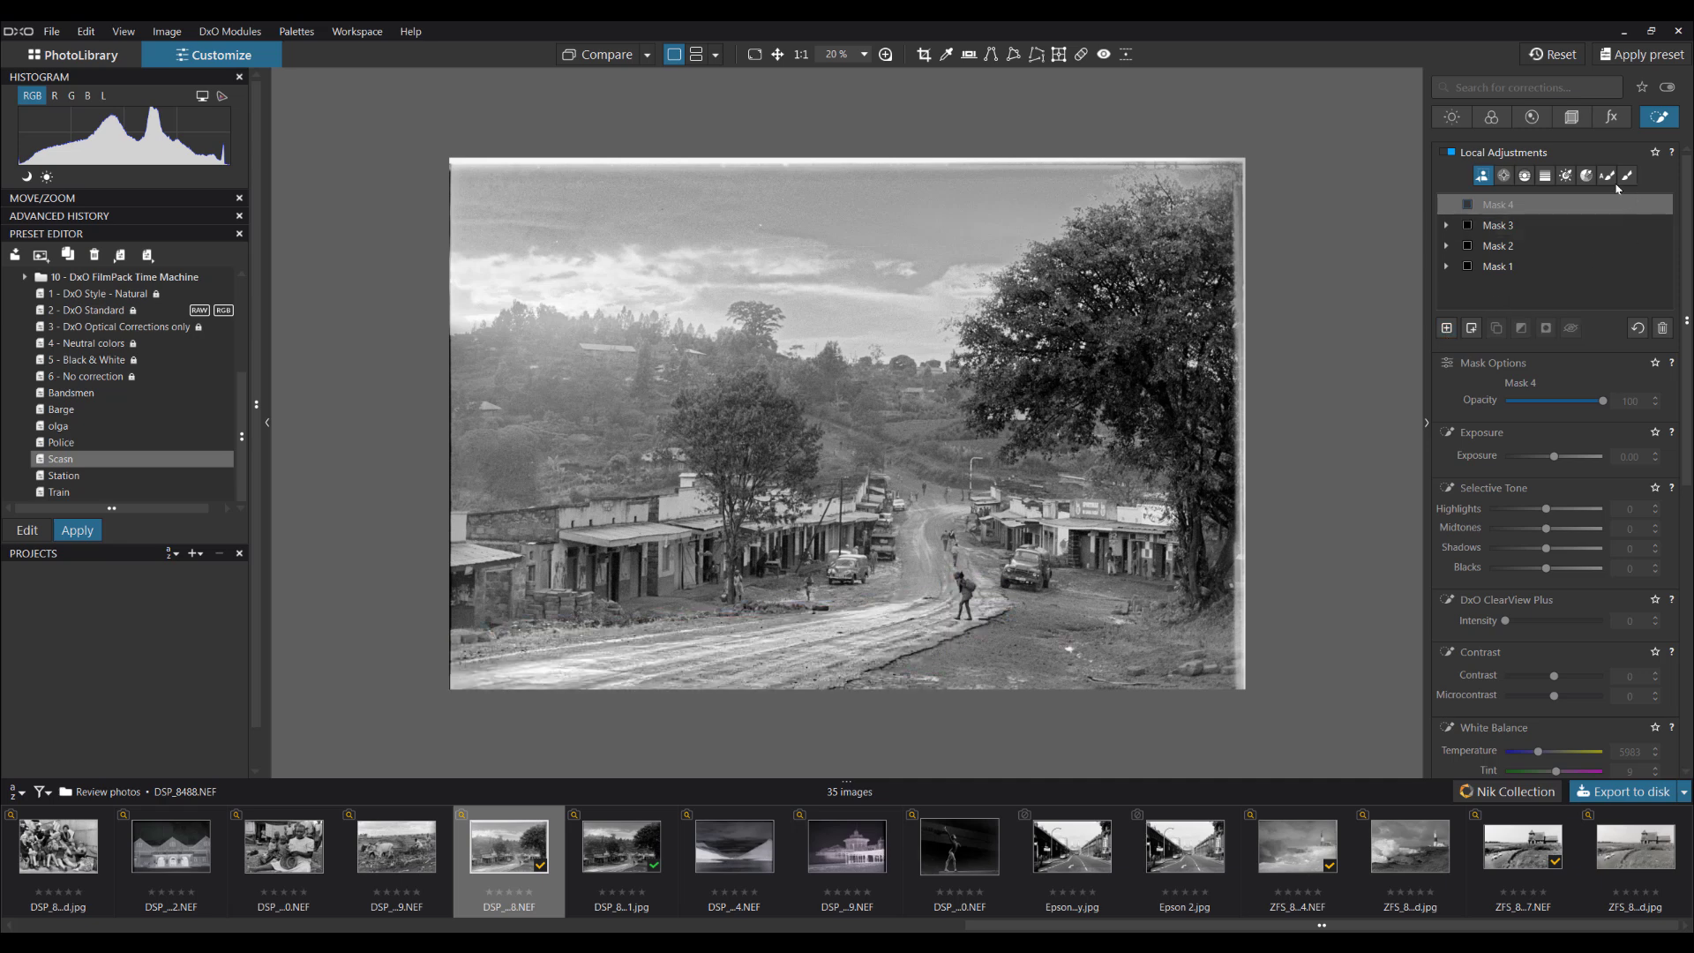
click(1626, 177)
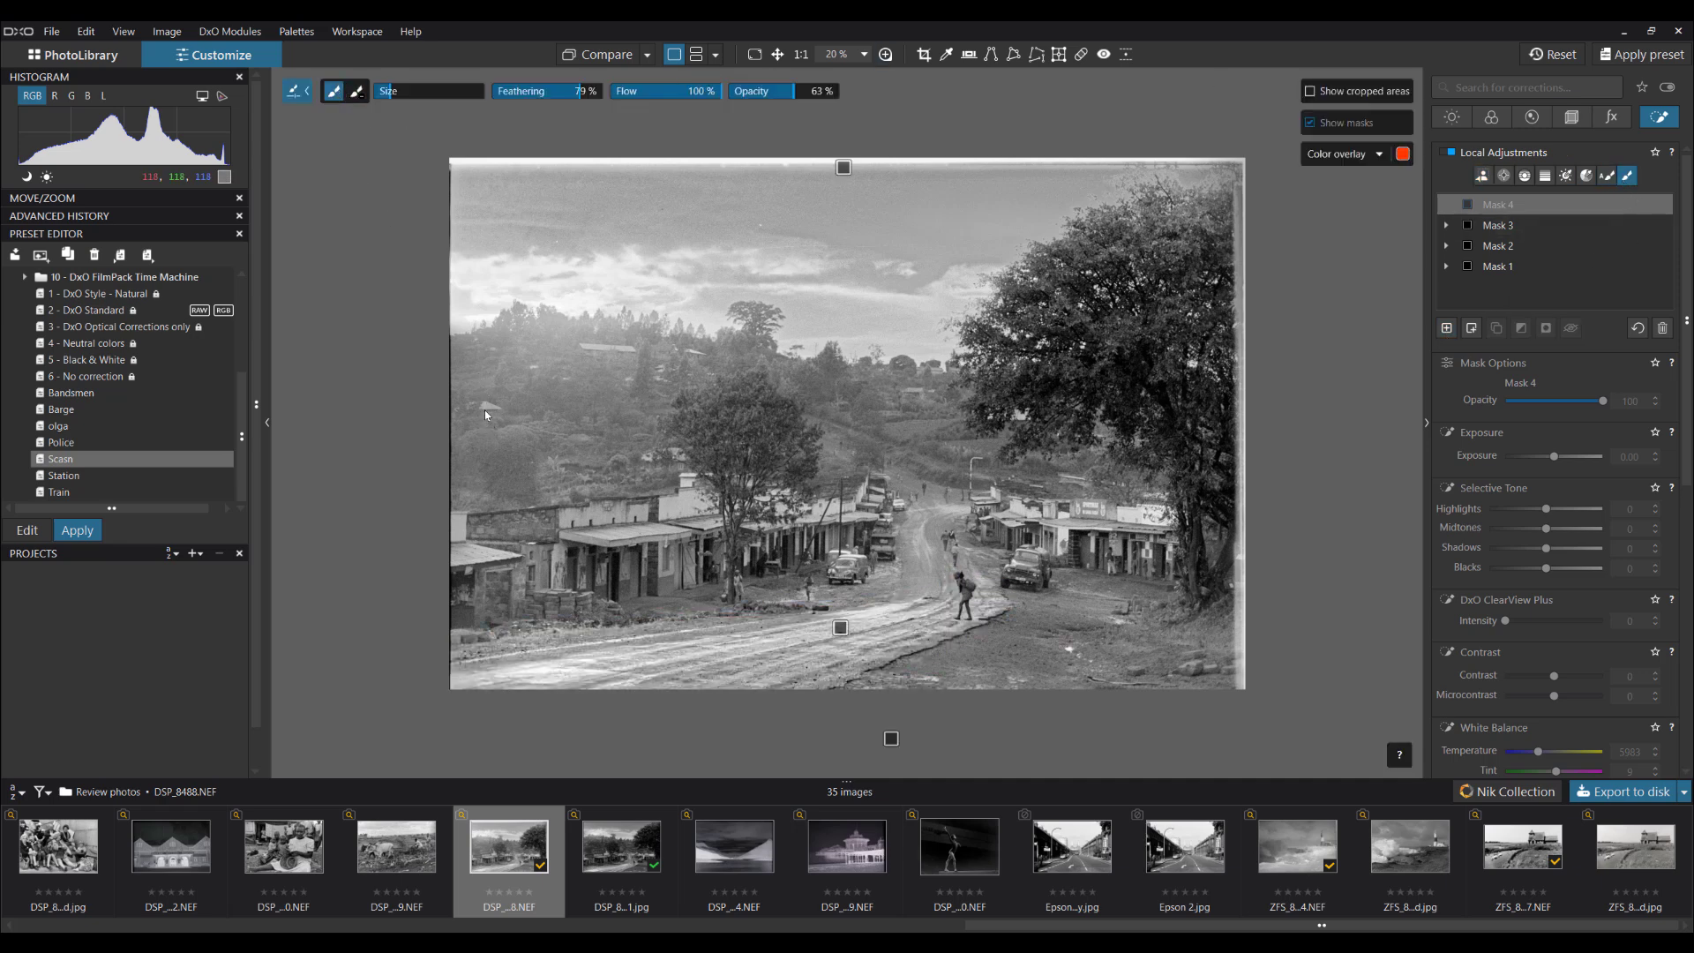
mouse_move(484, 409)
mouse_down()
mouse_move(545, 387)
mouse_move(596, 331)
mouse_move(606, 407)
mouse_move(622, 410)
mouse_up()
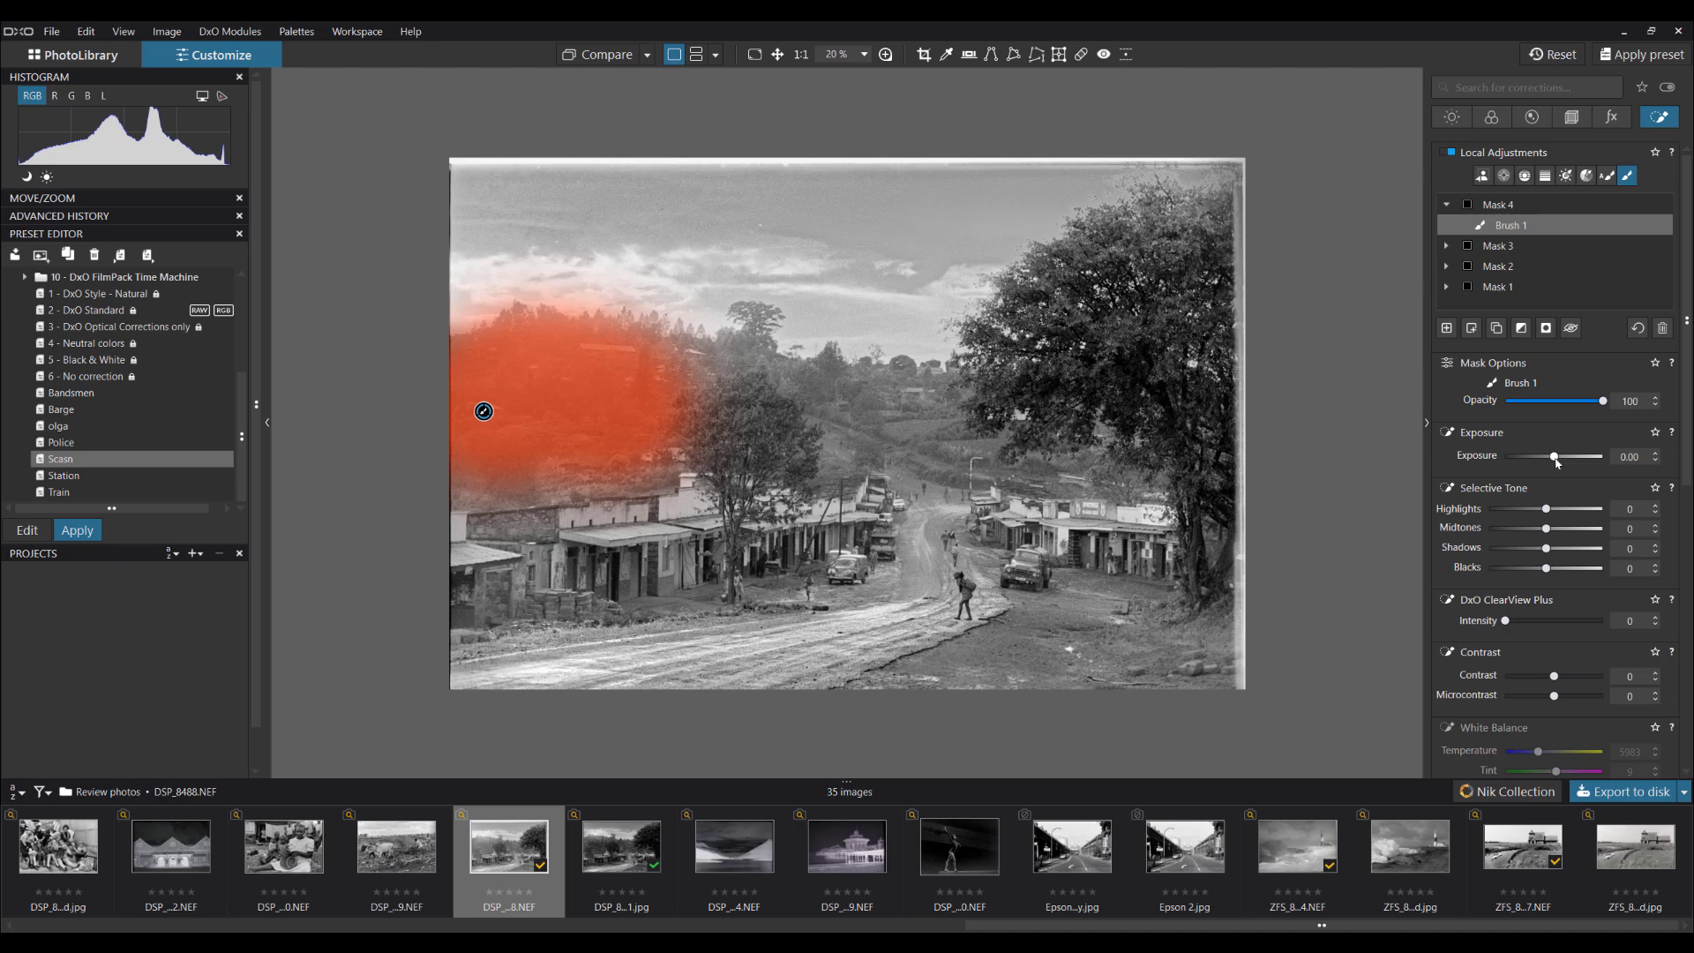
Step: Set the hillside mask to Exposure -0.57, Microcontrast 85, Highlights 12, Blacks -23, Contrast 22
drag(1555, 460, 1550, 466)
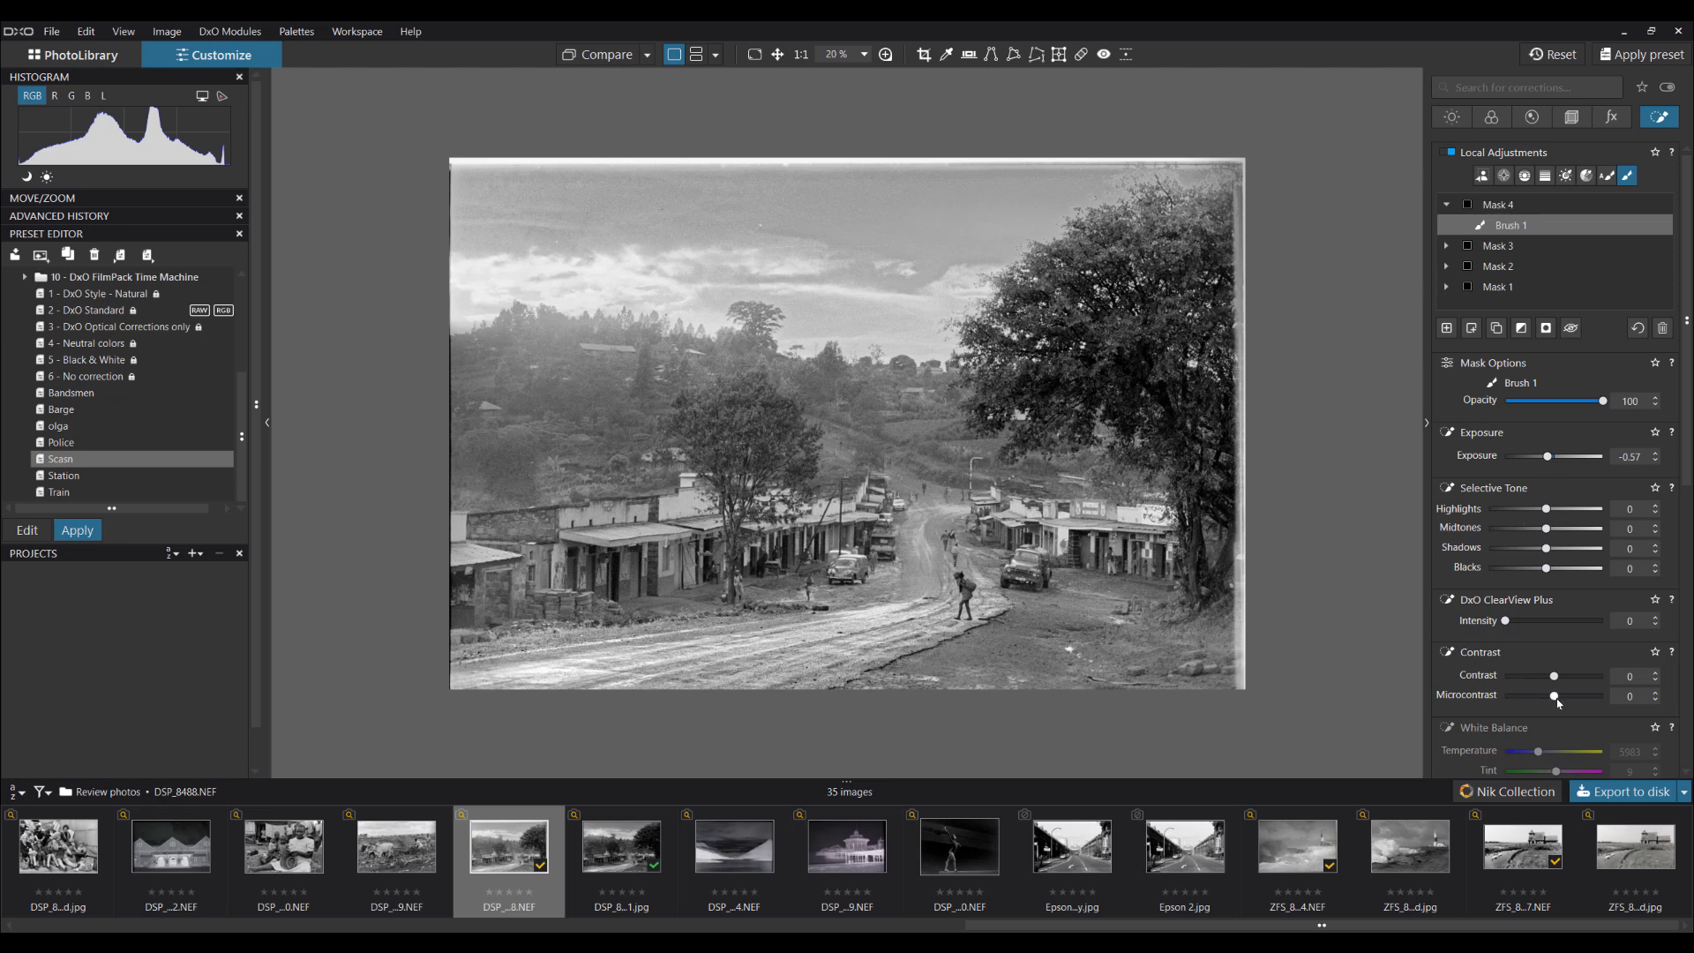
drag(1558, 702, 1597, 699)
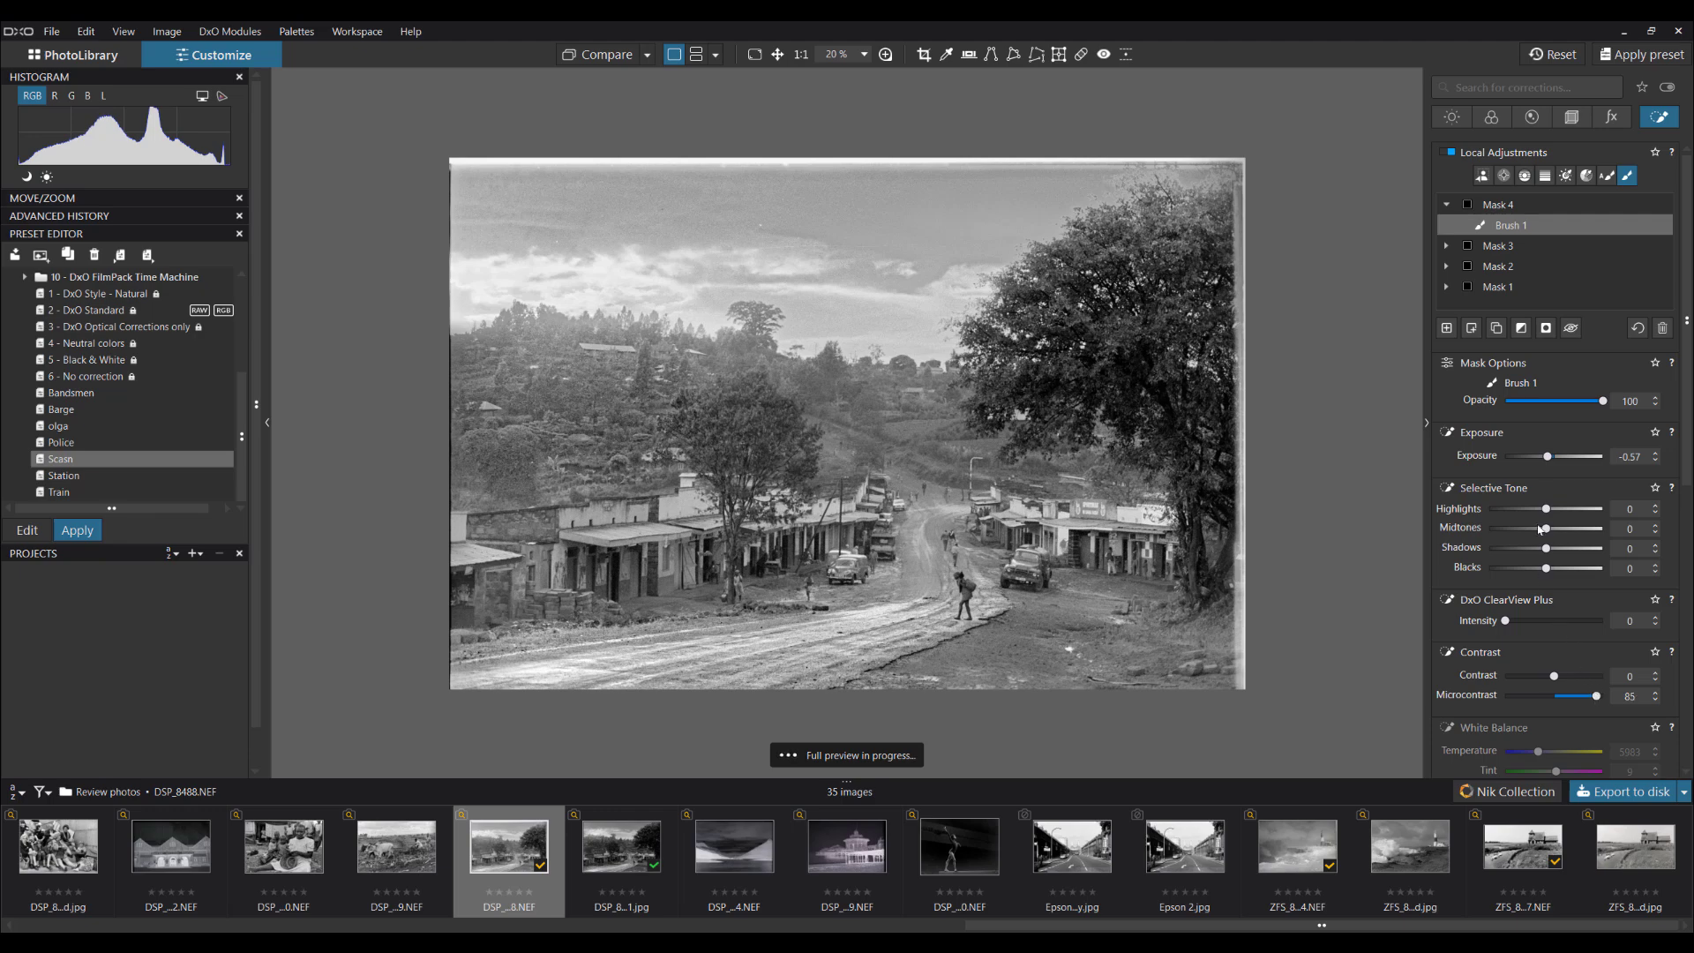
drag(1548, 511, 1555, 512)
drag(1546, 570, 1535, 573)
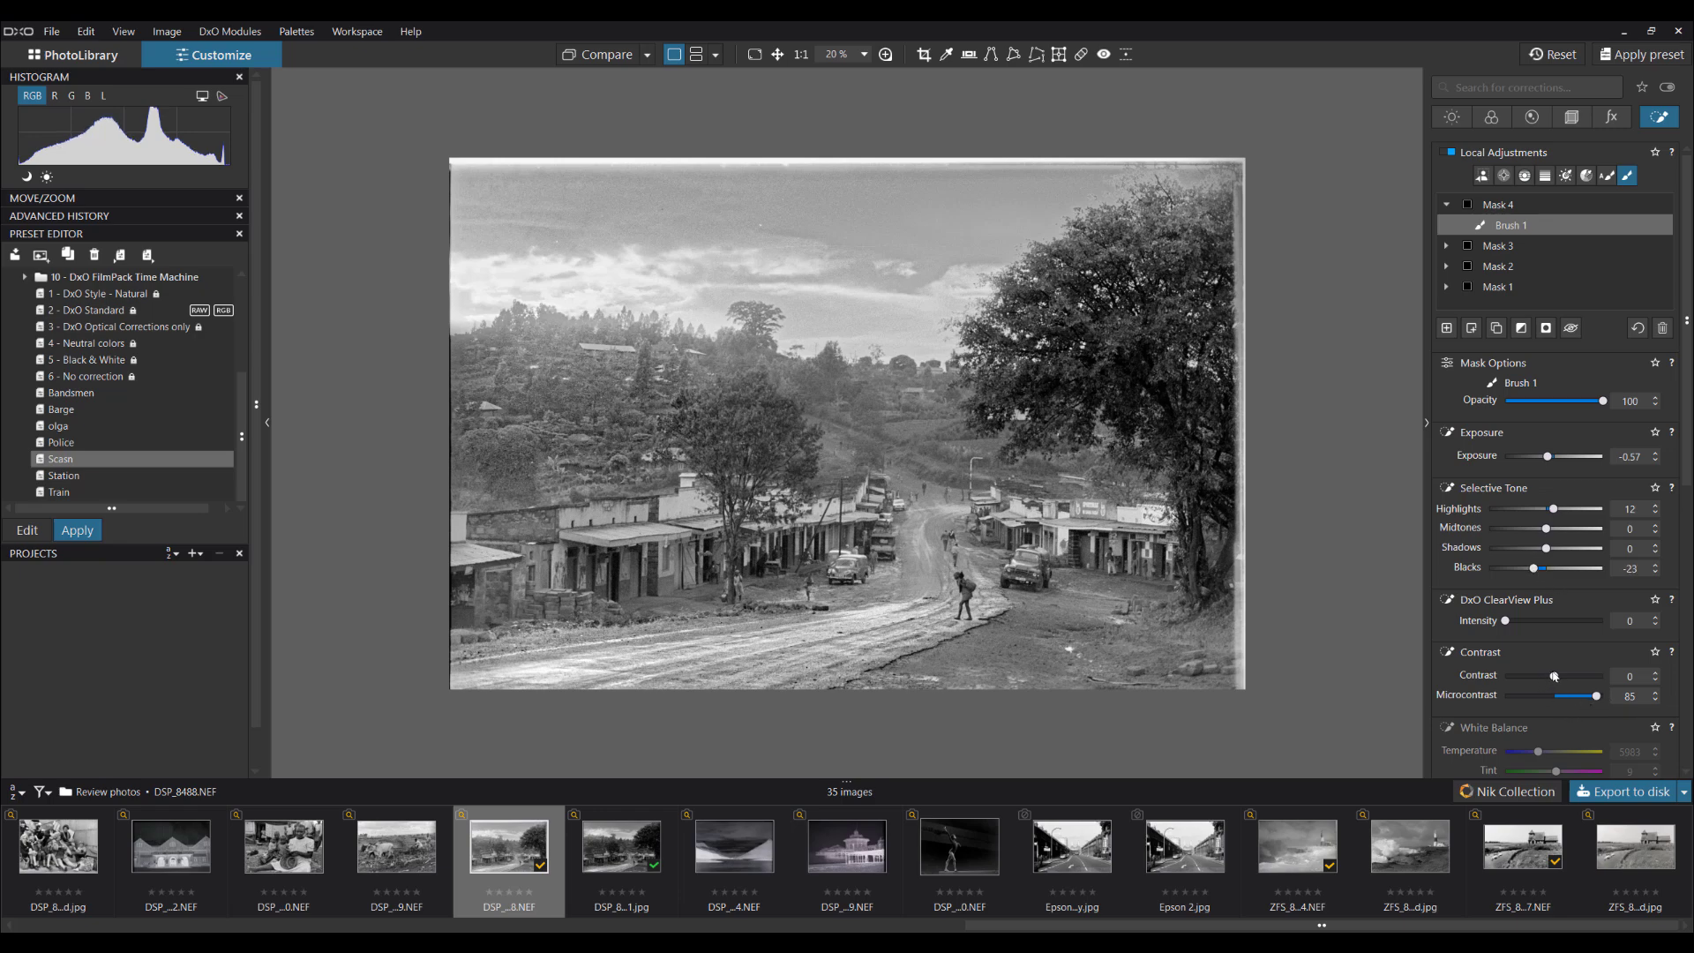
drag(1555, 676, 1566, 680)
Step: In the Light palette, set global Selective Tone Midtones to -16 and Blacks to -24
click(1451, 118)
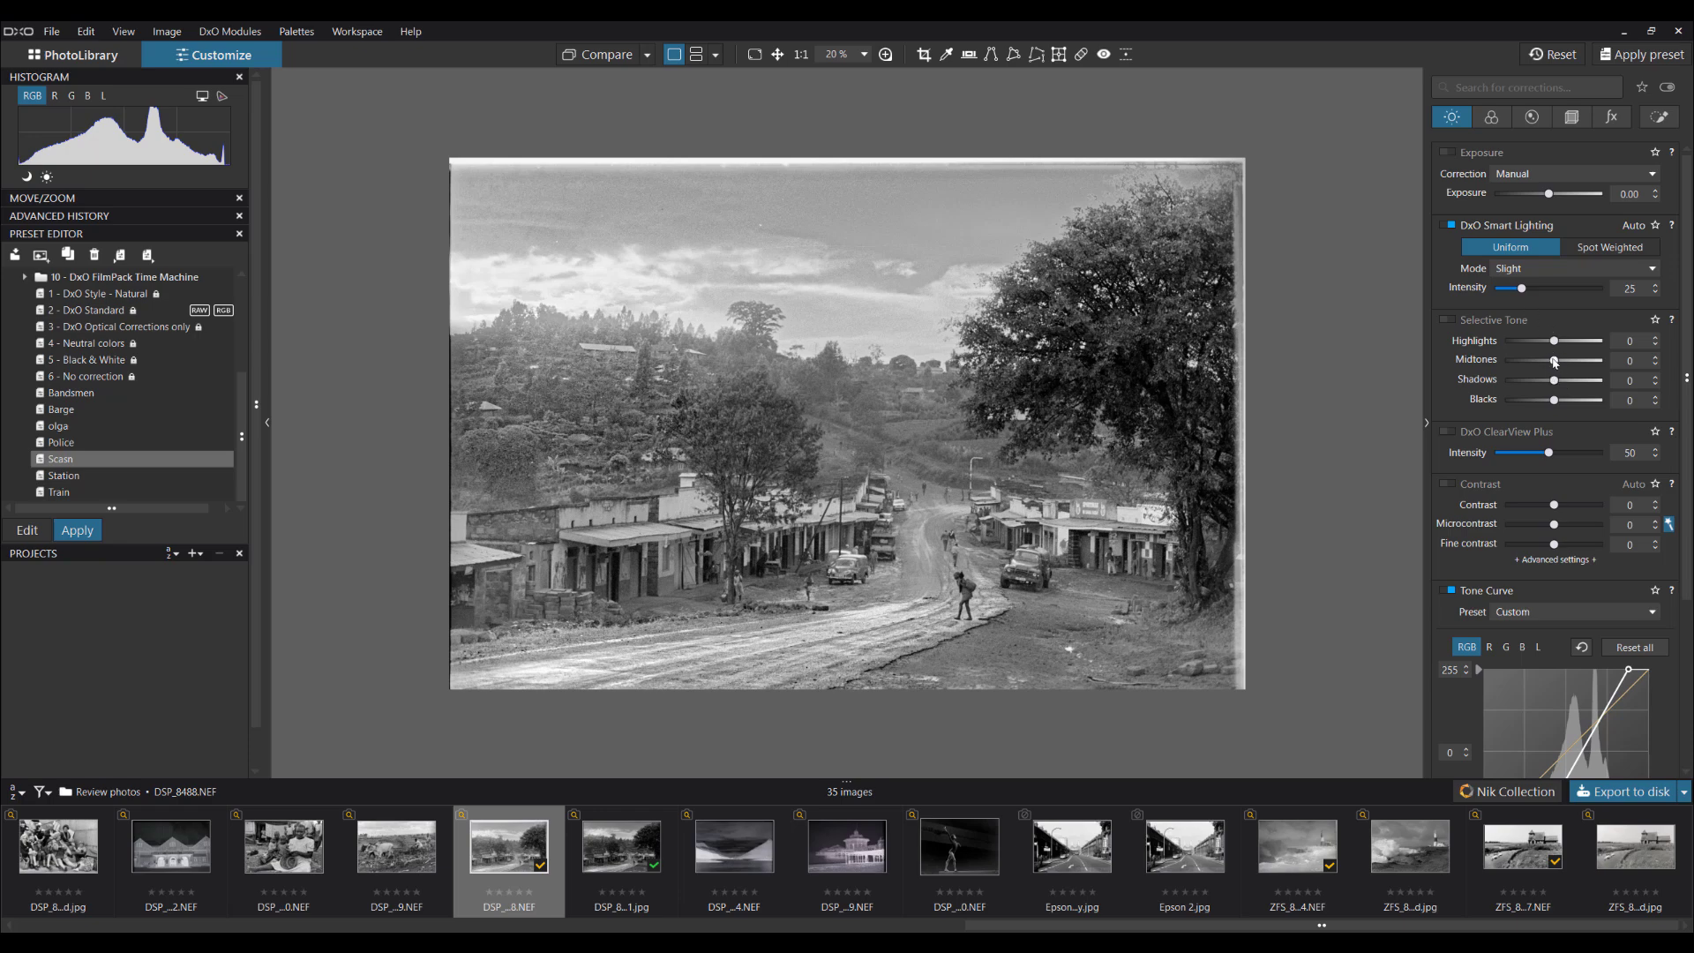
drag(1554, 361, 1544, 405)
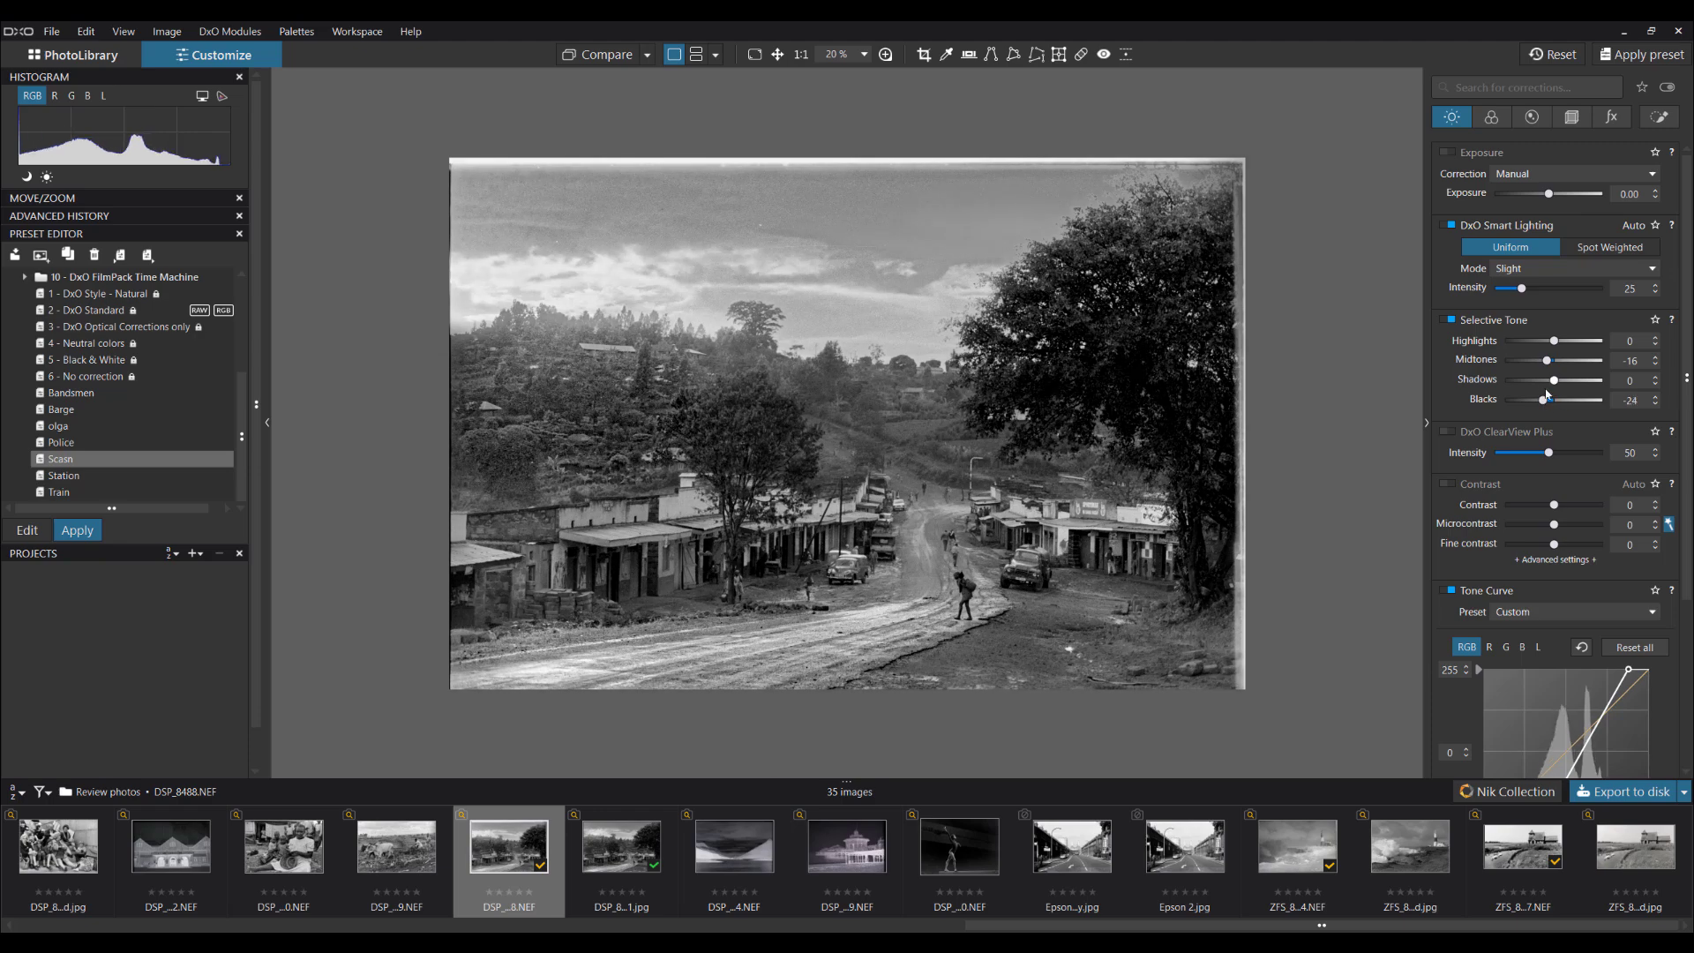
Step: Hide the mask tools and start a crop with Unconstrained aspect ratio
key(l)
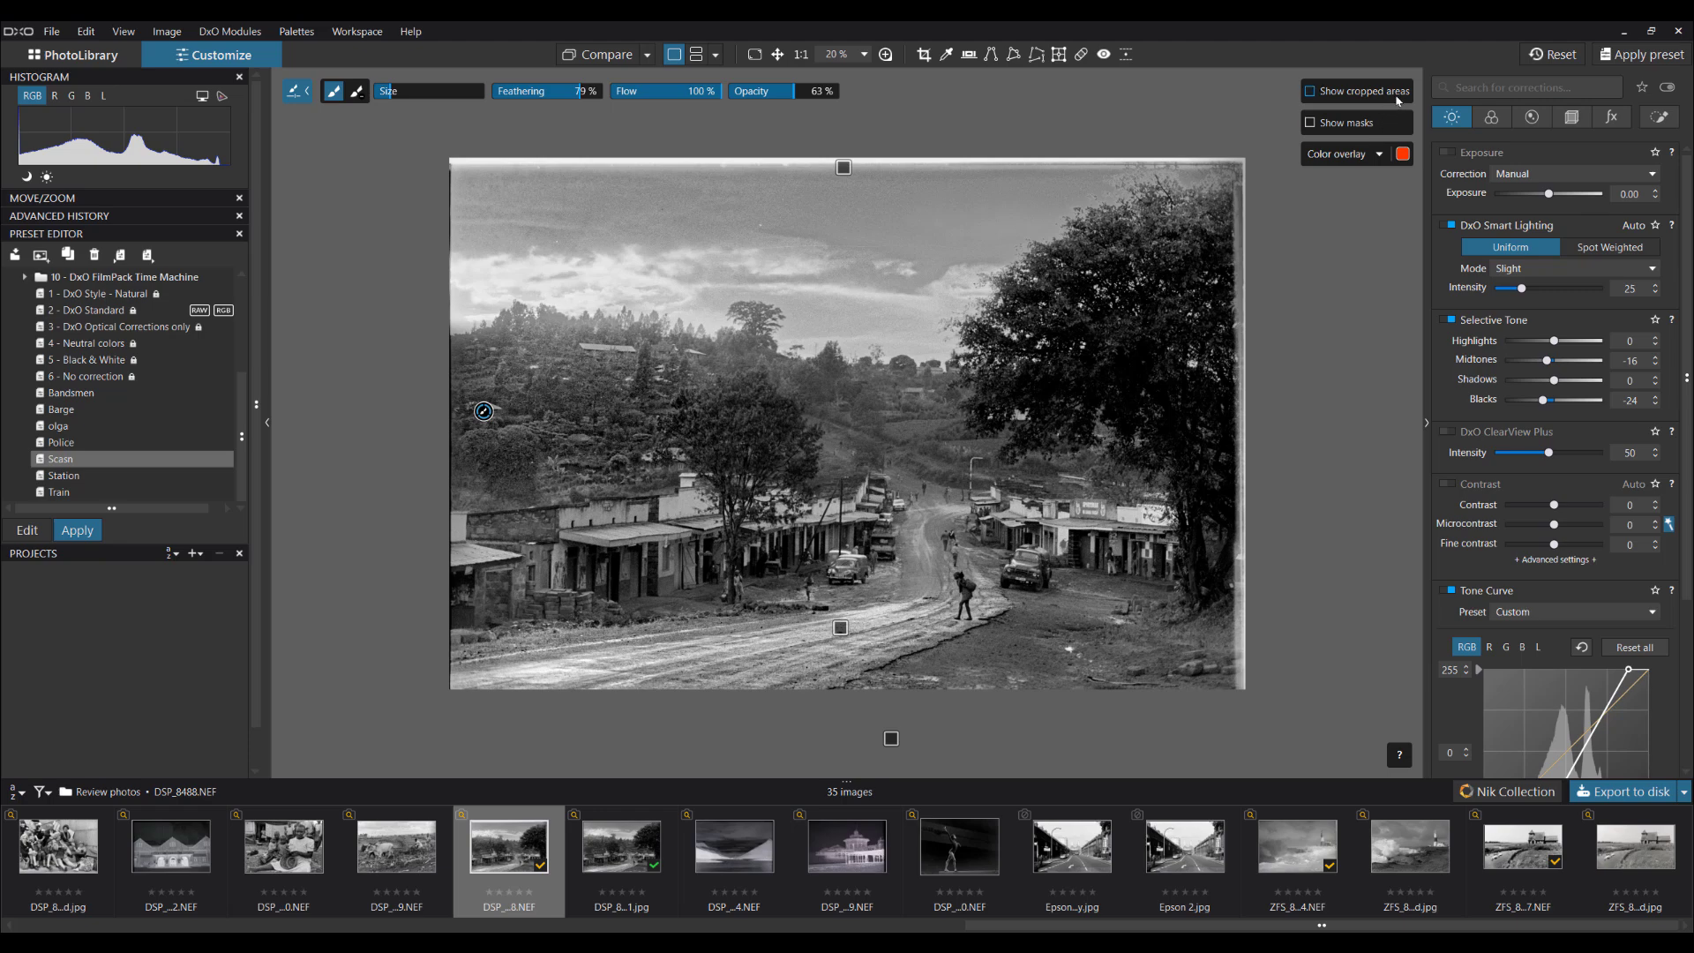
key(Escape)
click(925, 55)
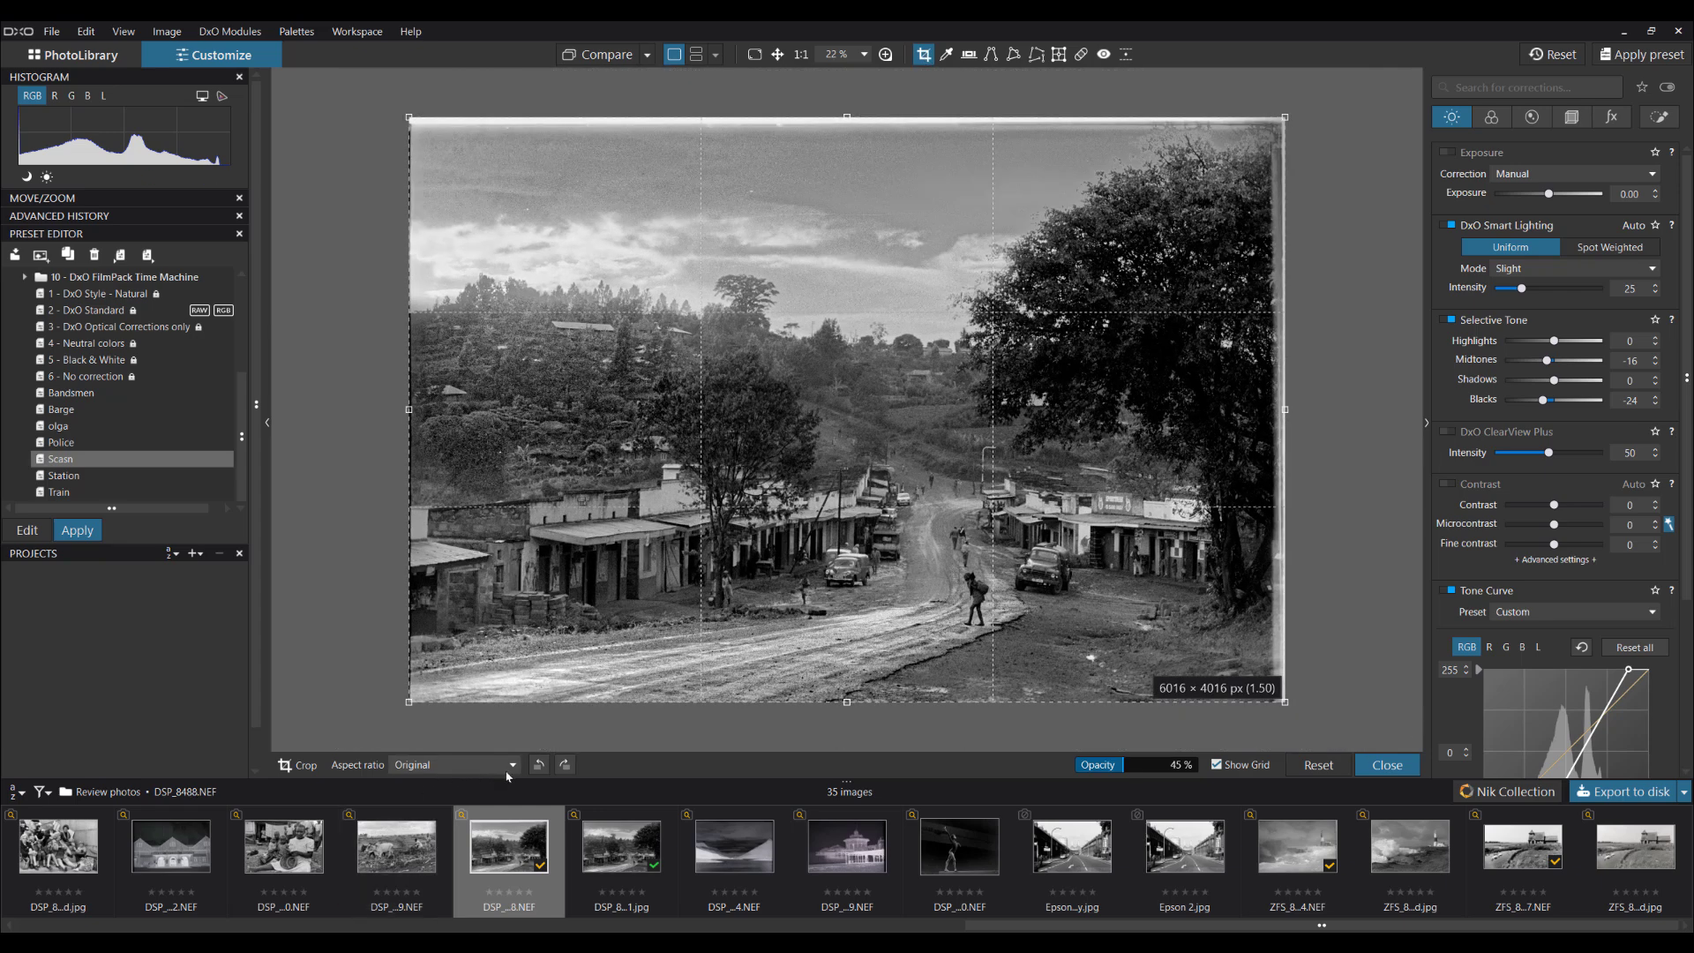
click(511, 766)
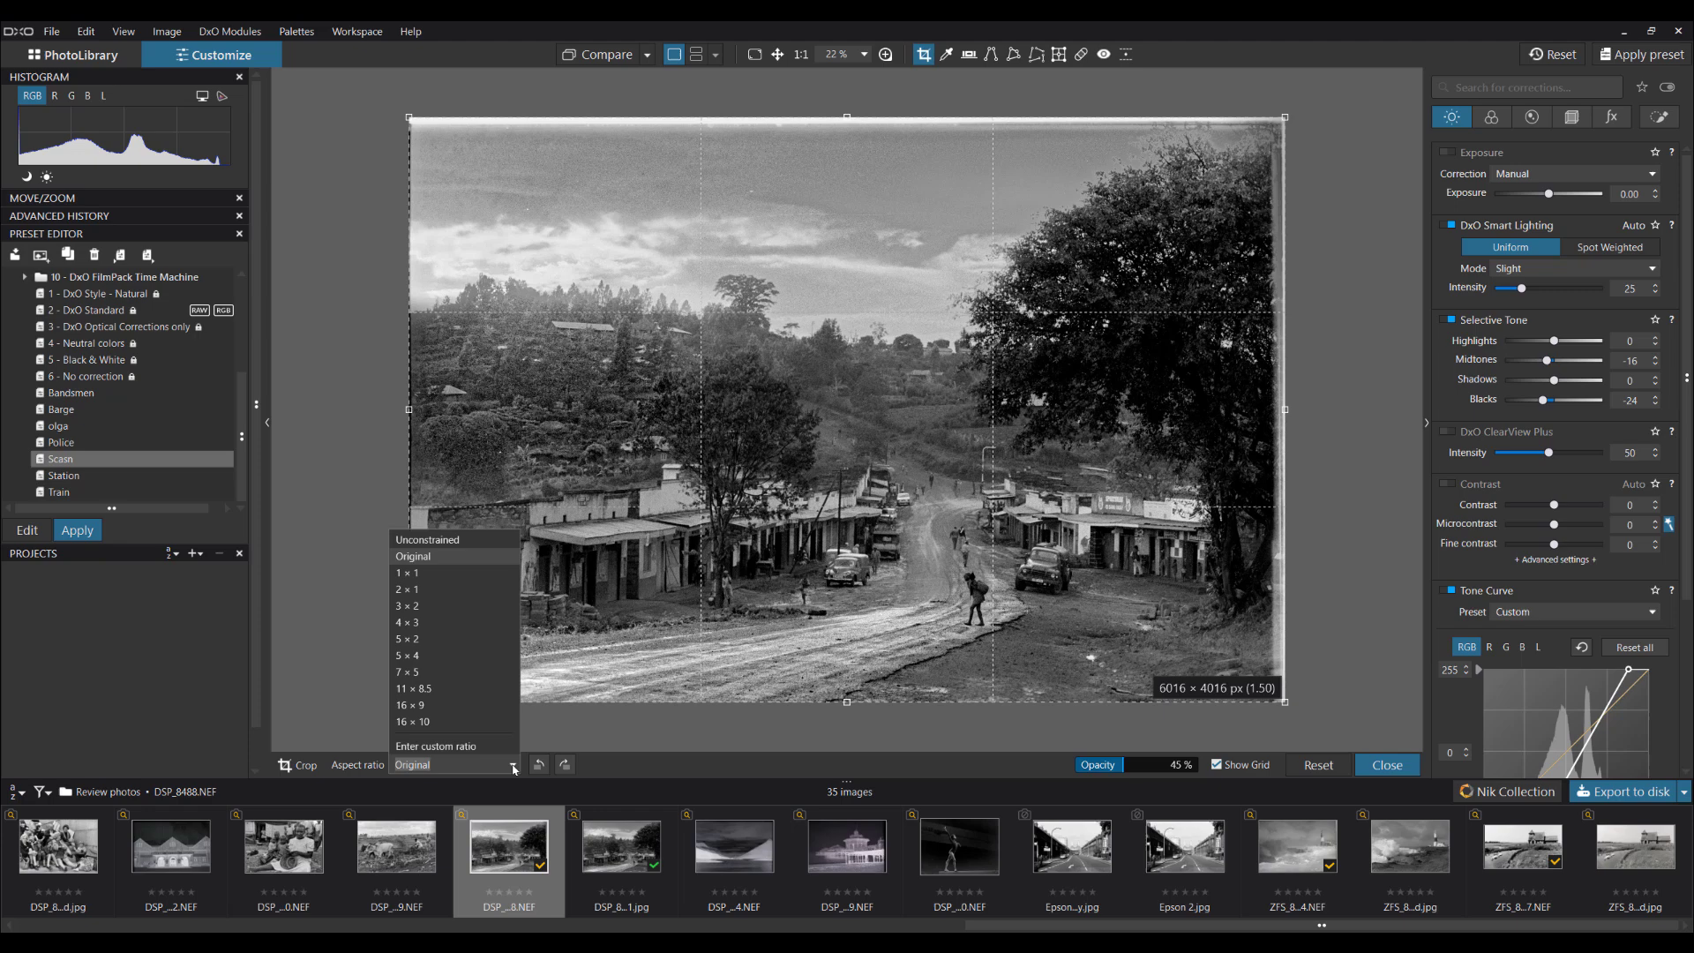
click(442, 538)
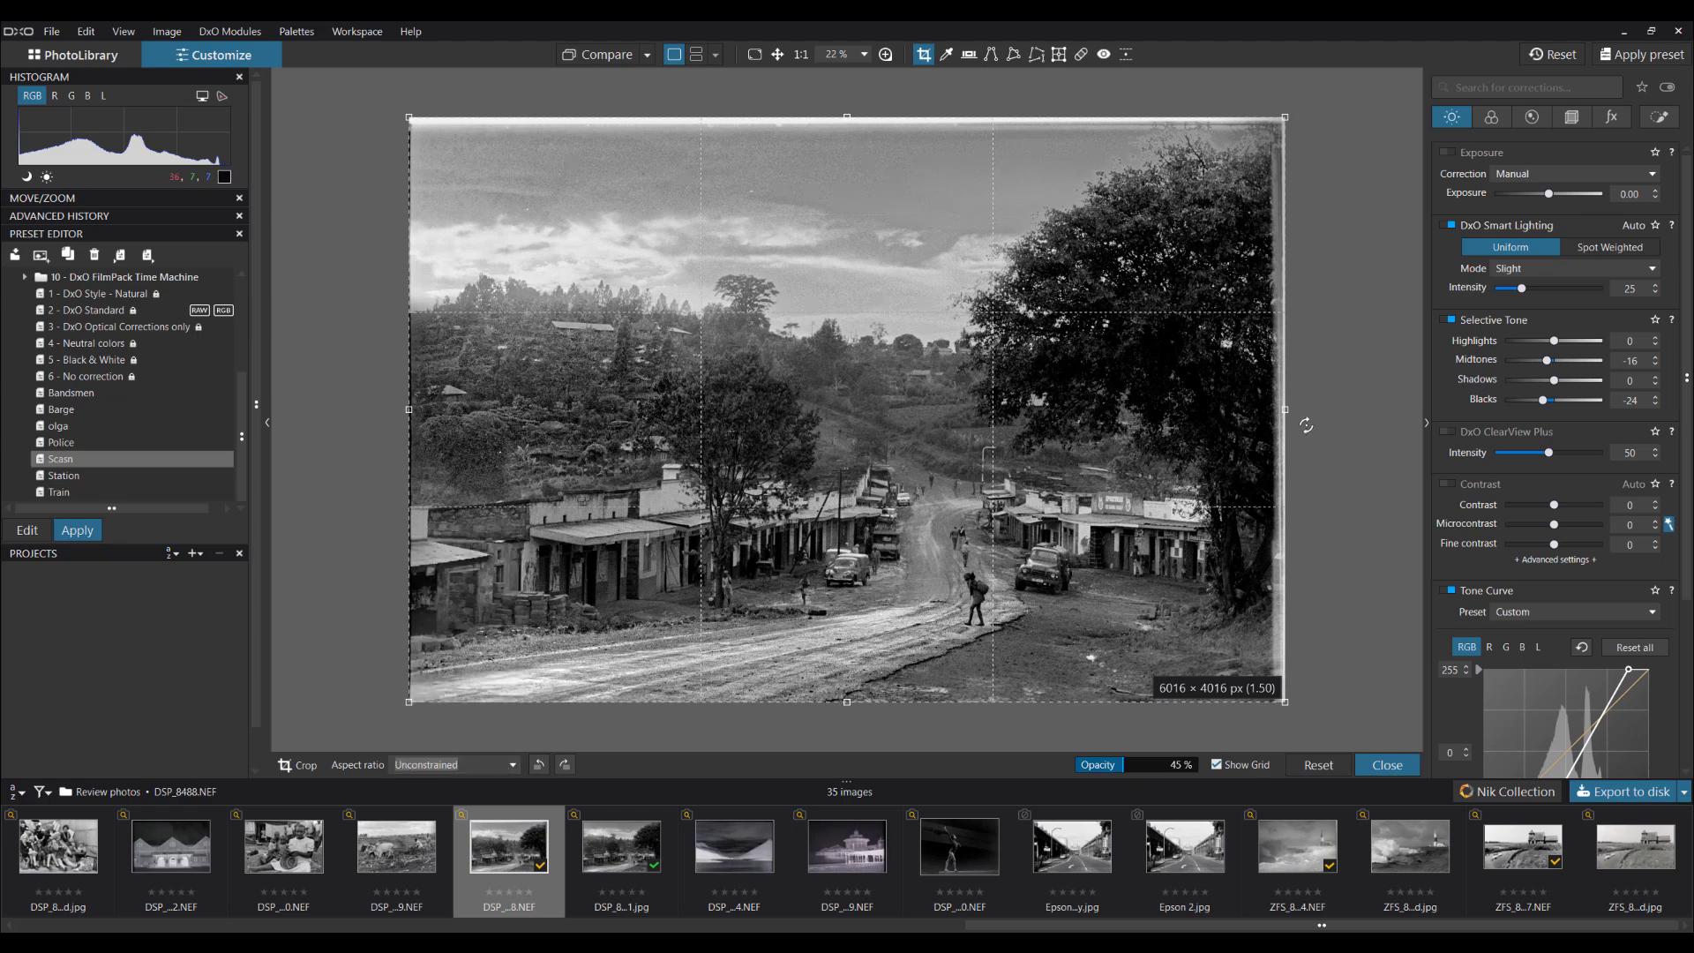
Step: Trim the scan borders on all four sides to a 5811 × 3789 px crop
drag(1284, 420, 1266, 420)
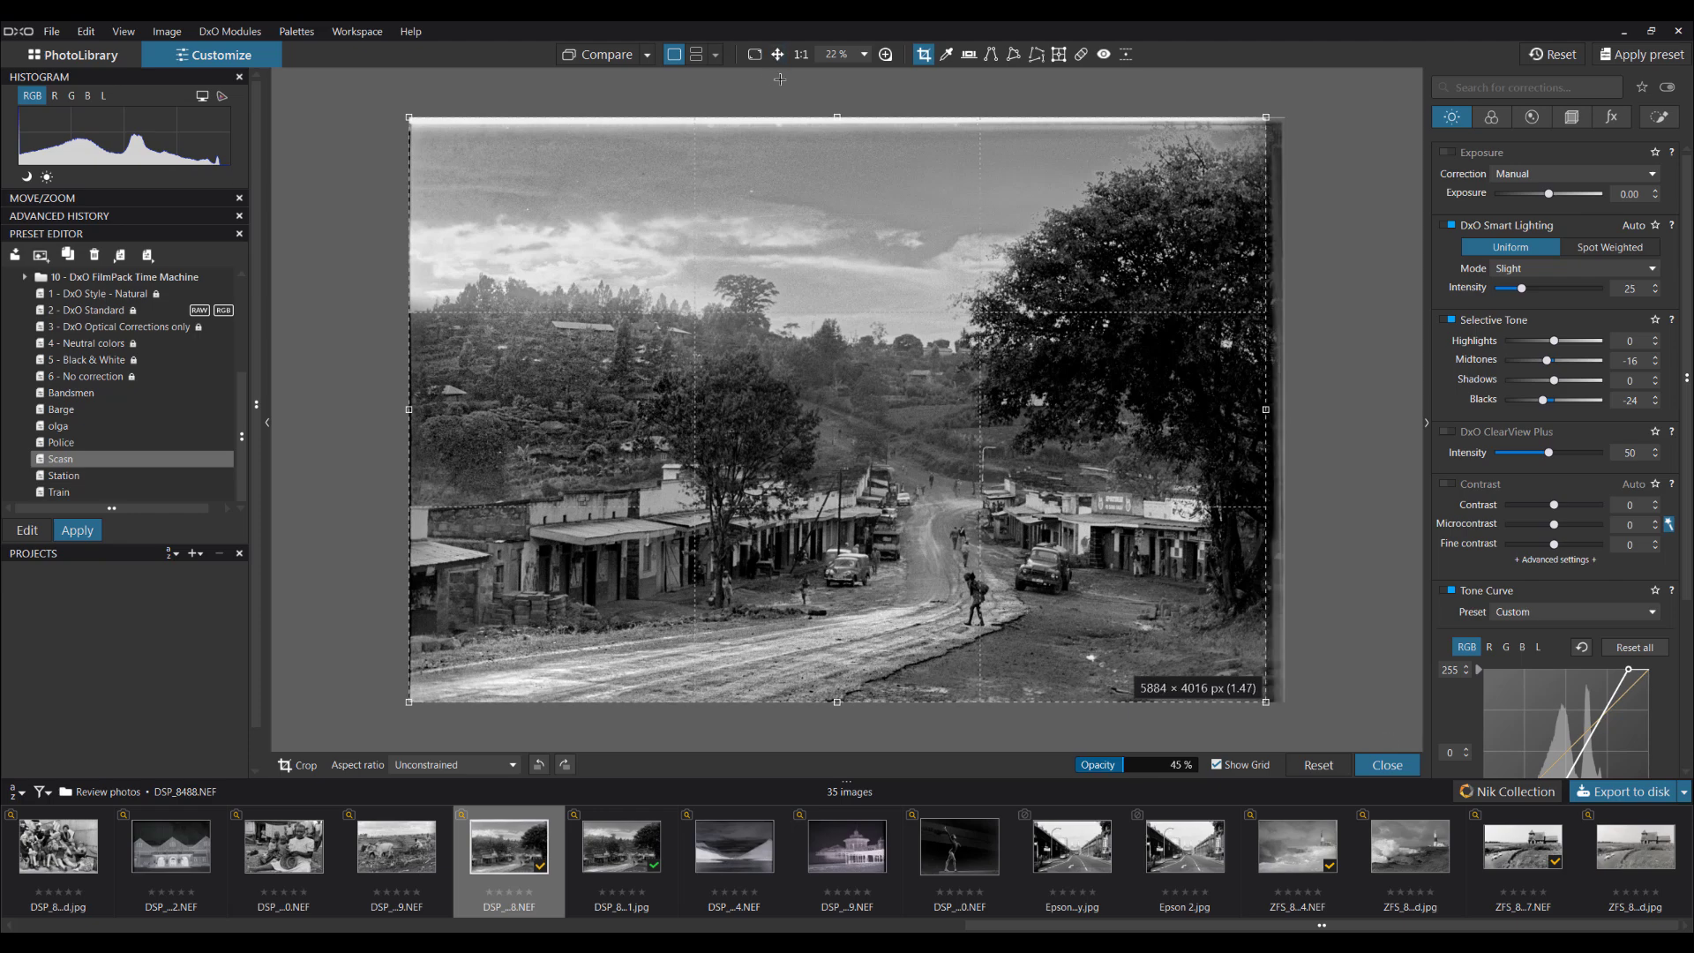
drag(837, 116, 838, 150)
drag(415, 424, 426, 423)
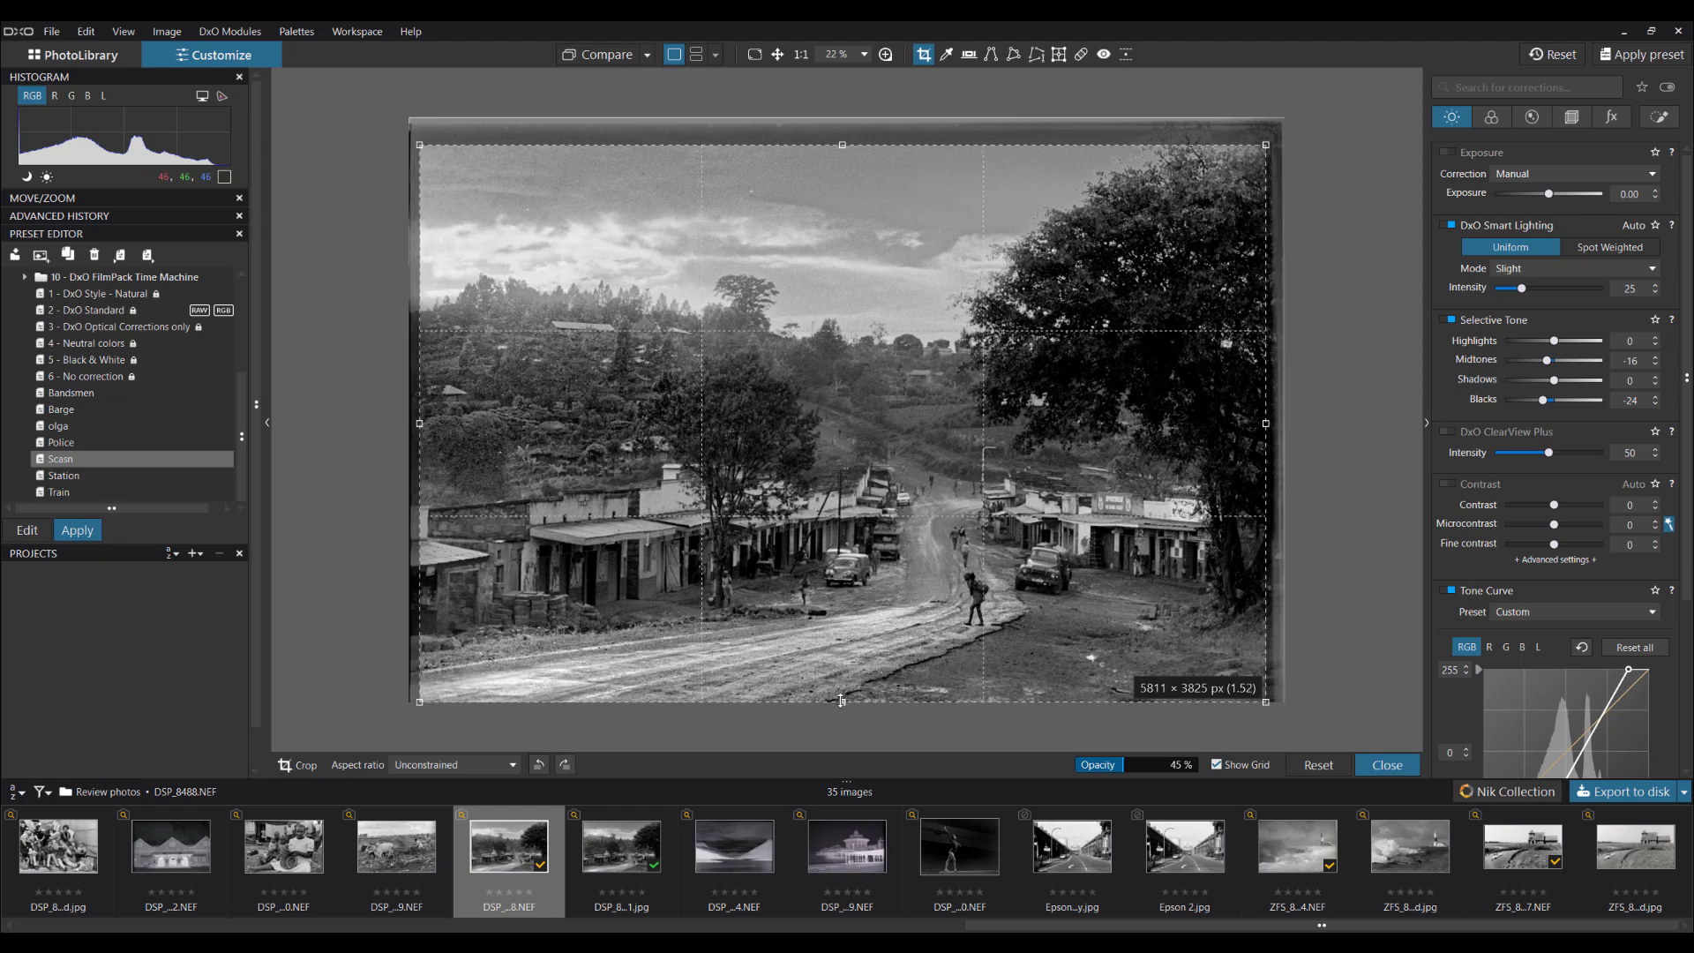
drag(841, 701, 841, 695)
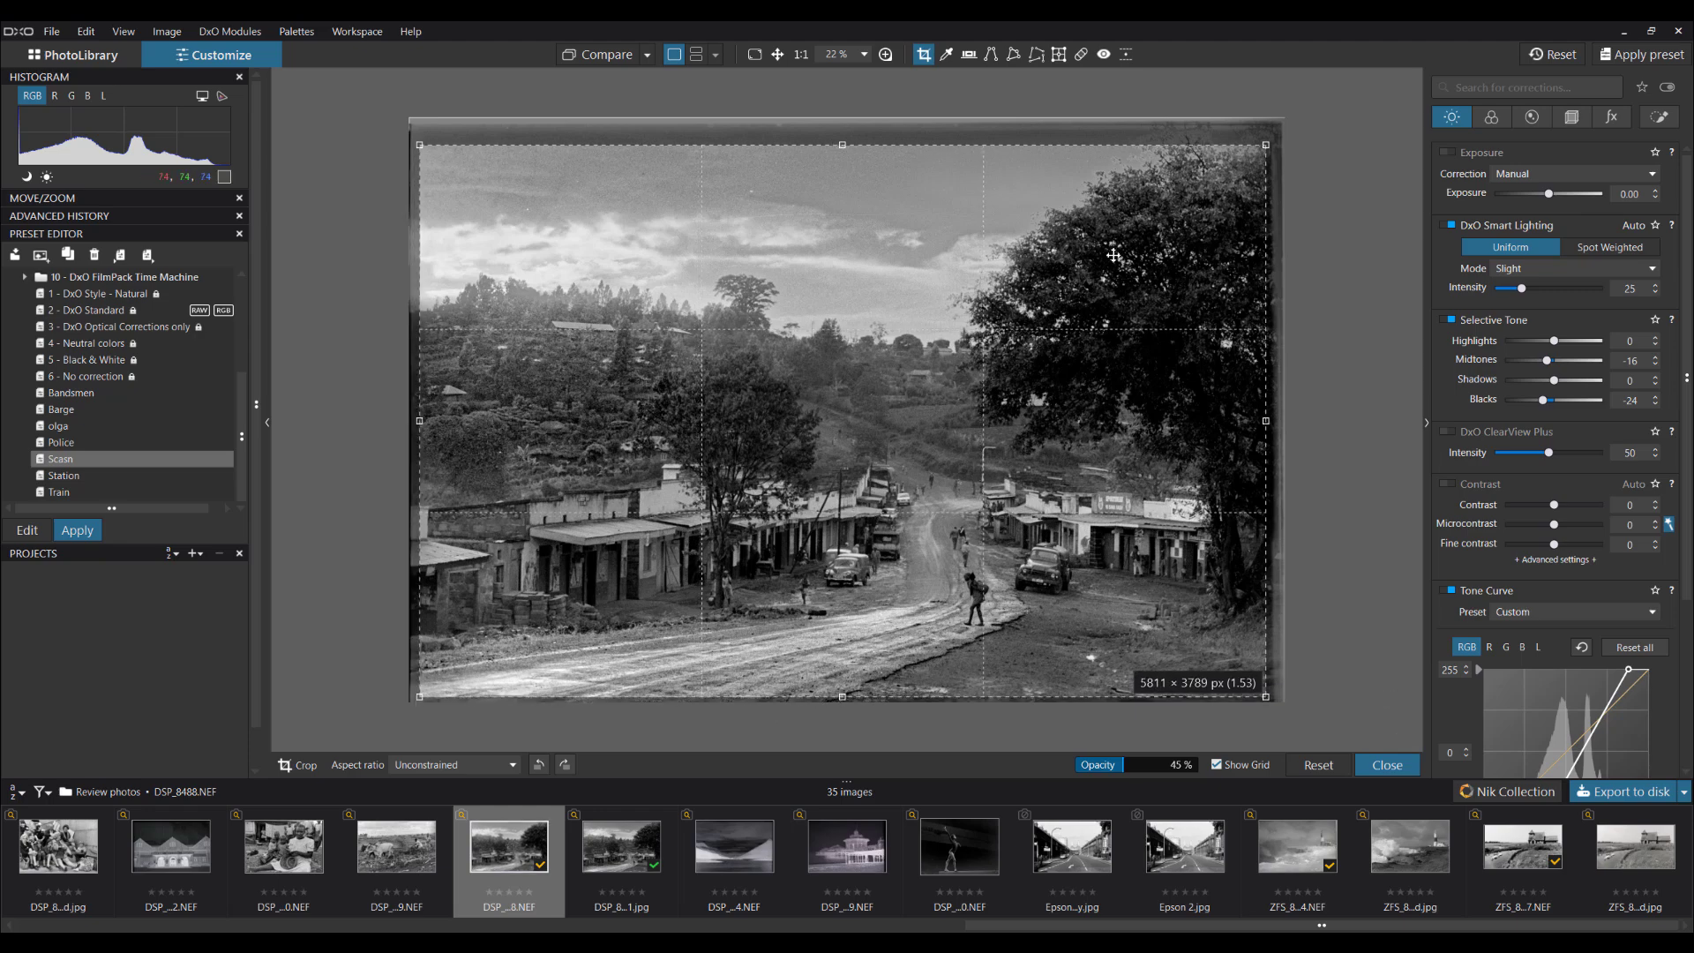